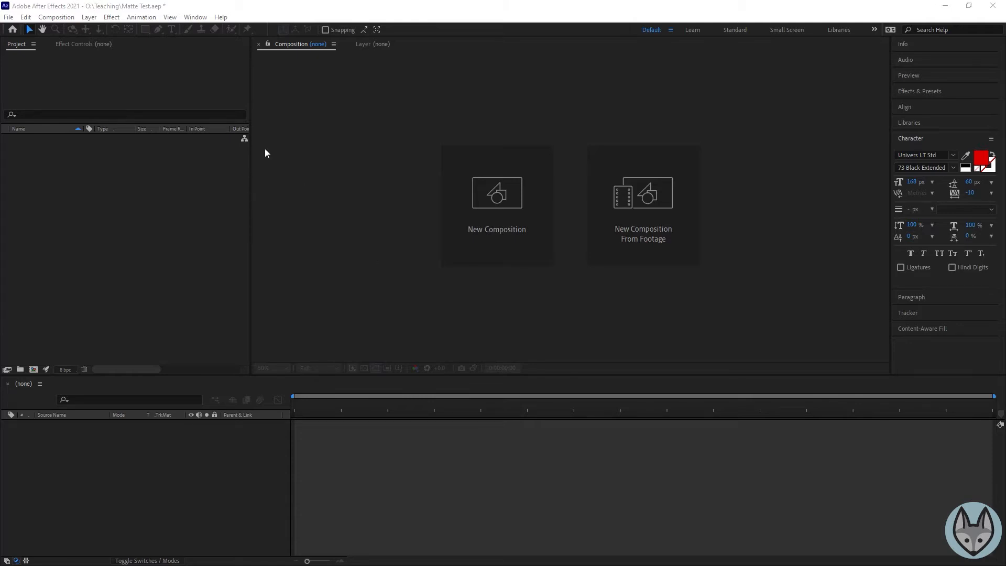
- Create a new composition named Alpha 01, keeping the 1280 x 720, 24 fps, ten-second settings
click(56, 18)
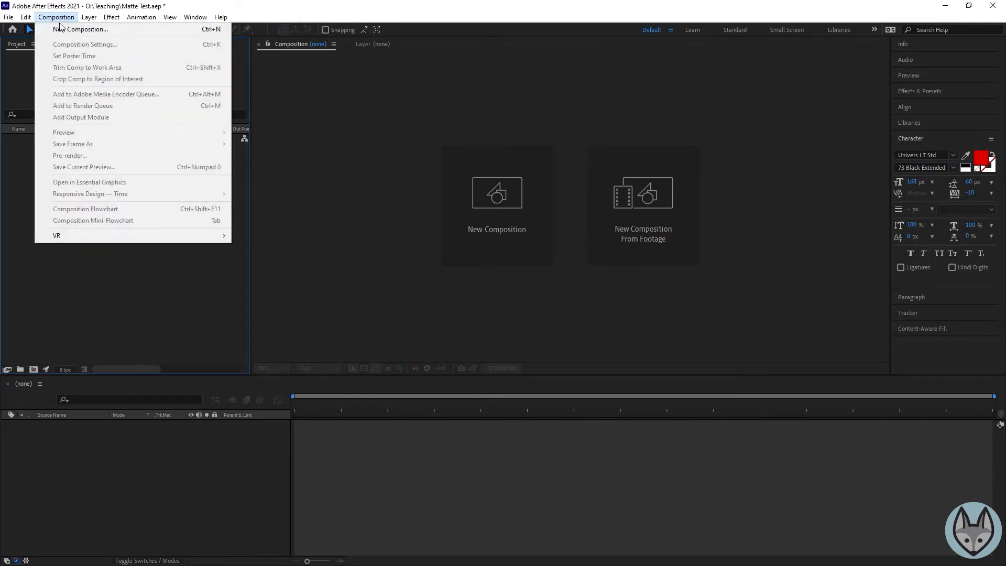
click(70, 30)
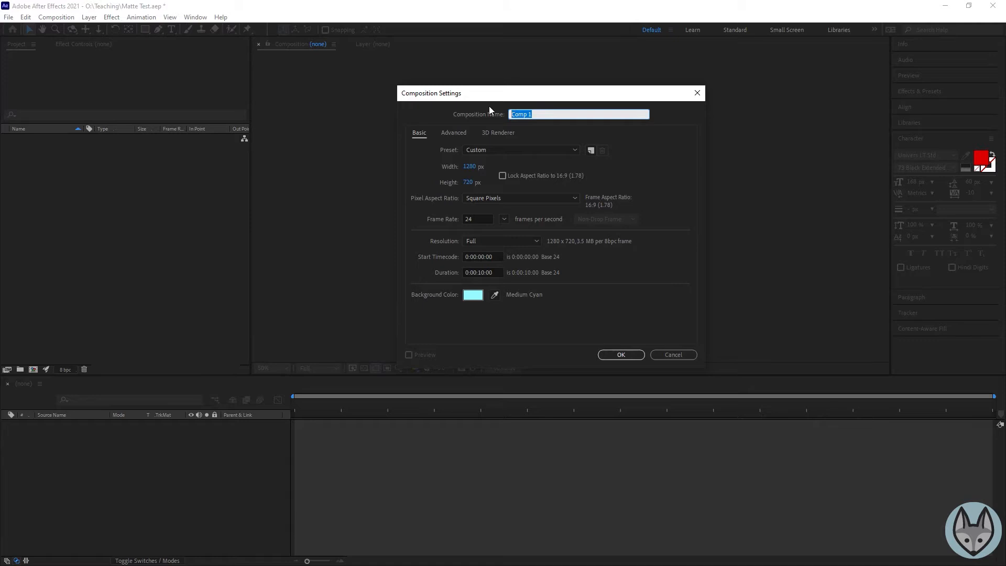
text(Alpha 01)
key(Return)
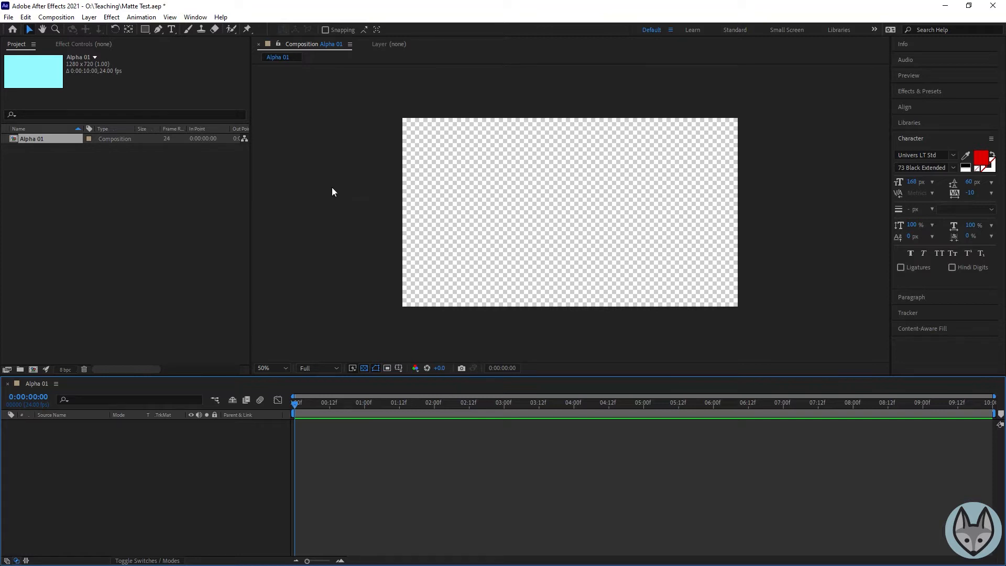
- Open the import dialog at the AE Mattes folder and look through its subfolders, images and video files
double_click(111, 230)
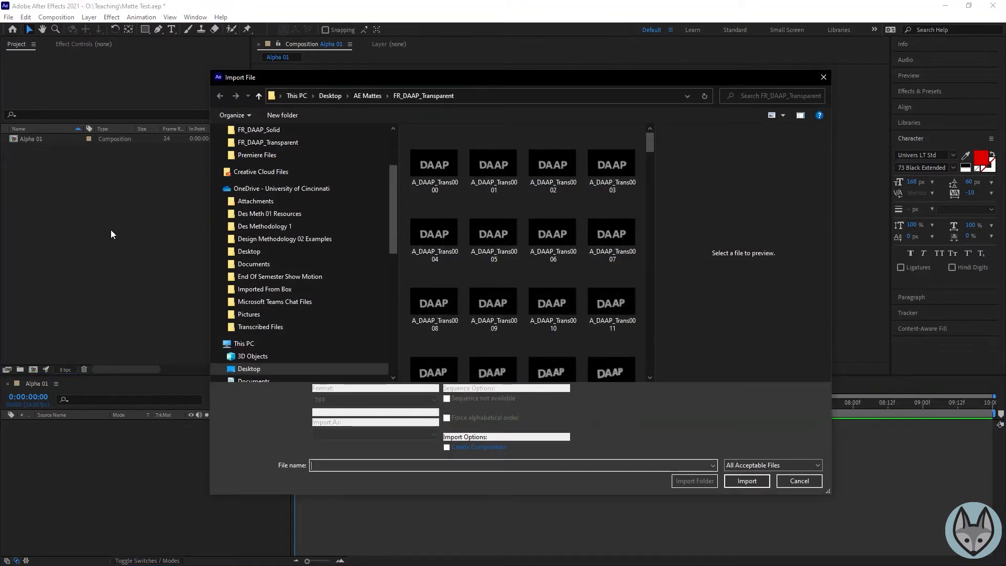
click(258, 97)
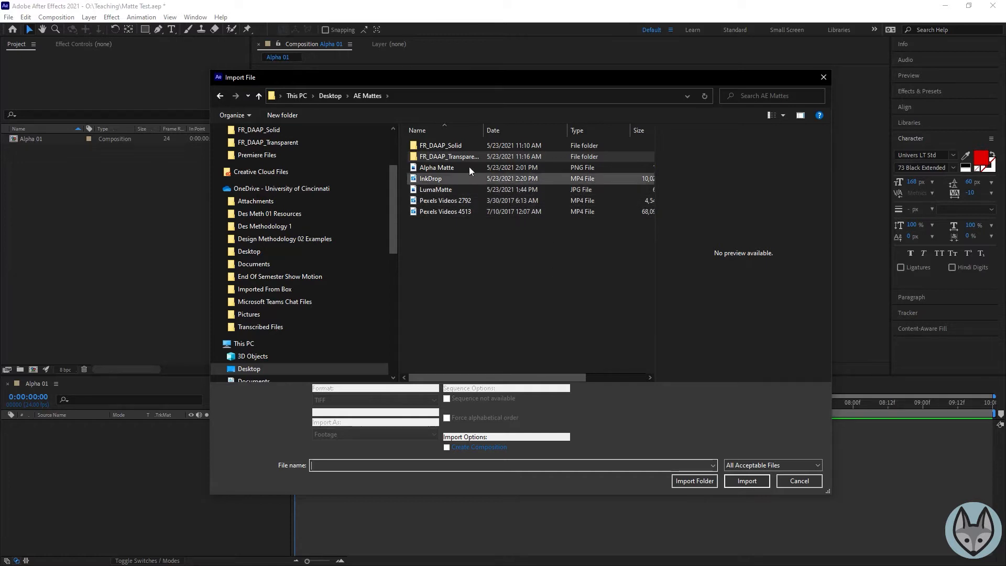
click(454, 148)
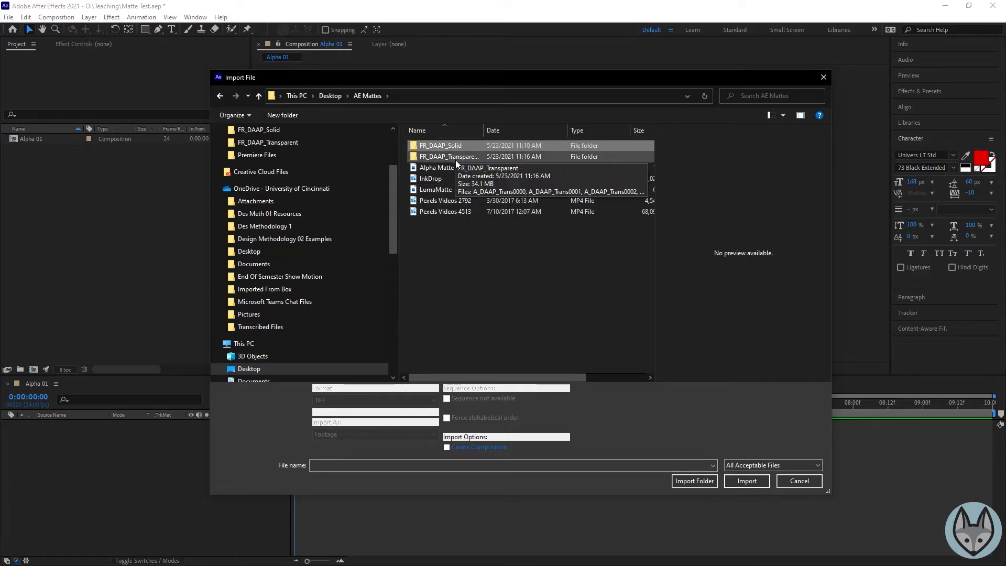
click(454, 157)
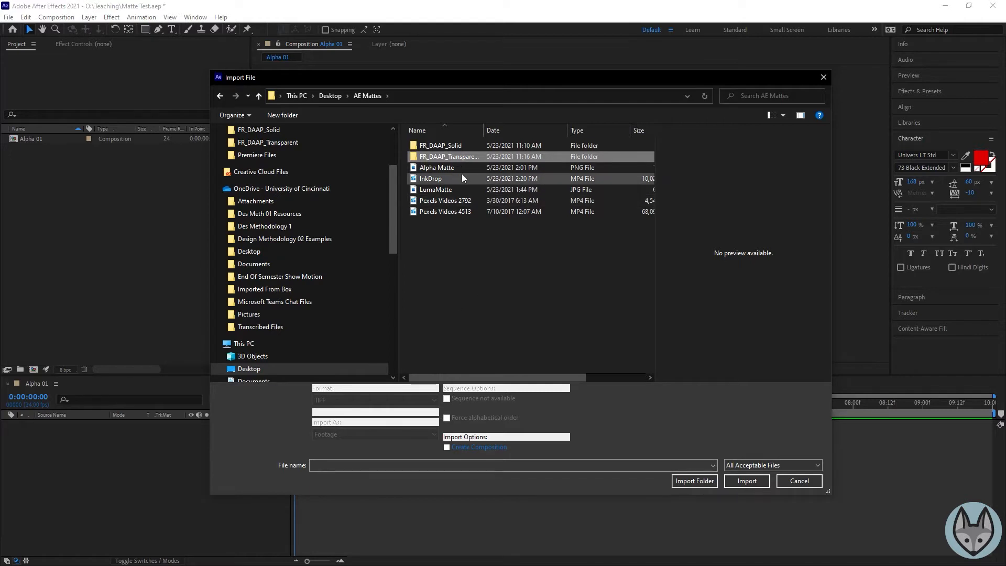
click(447, 168)
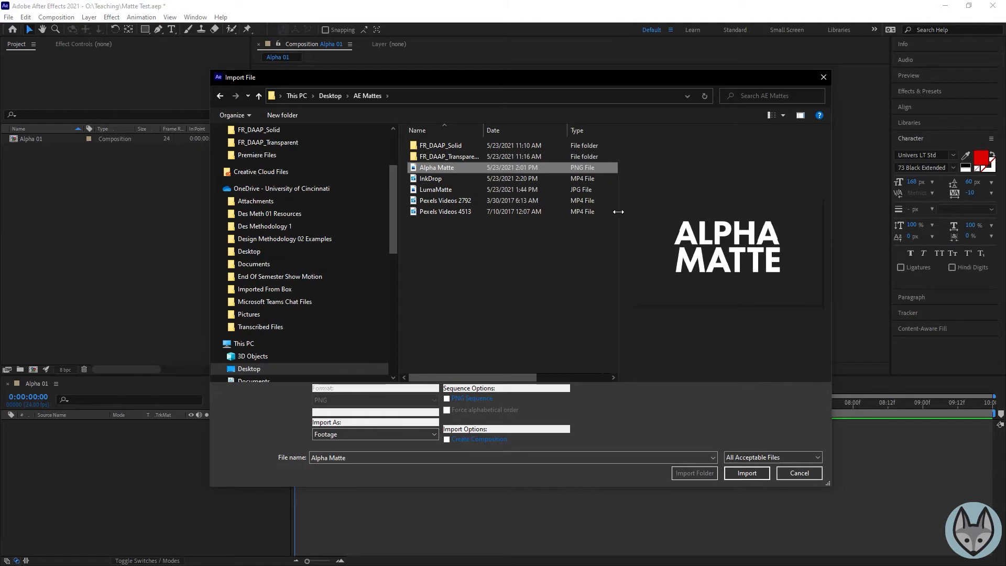
click(453, 180)
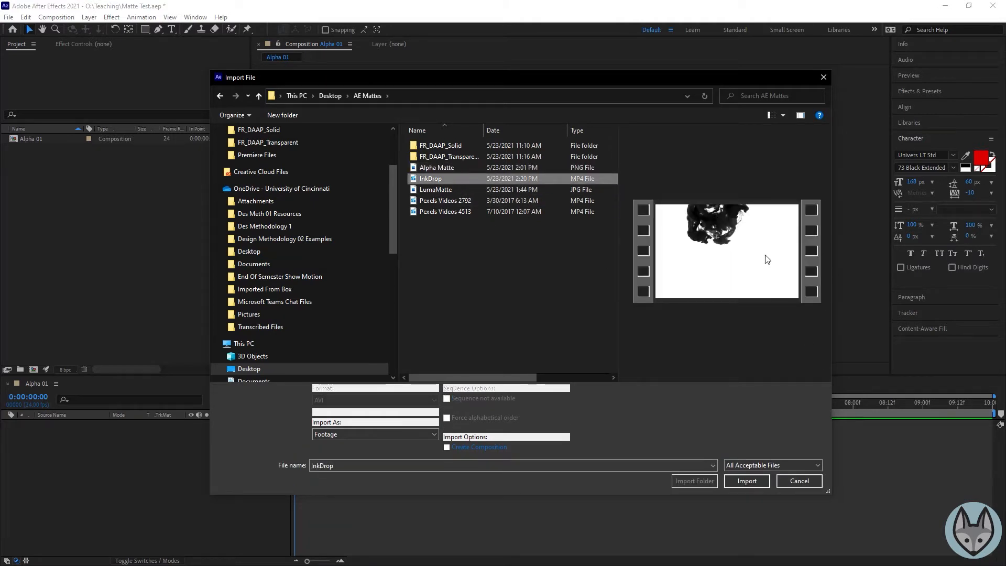
click(436, 190)
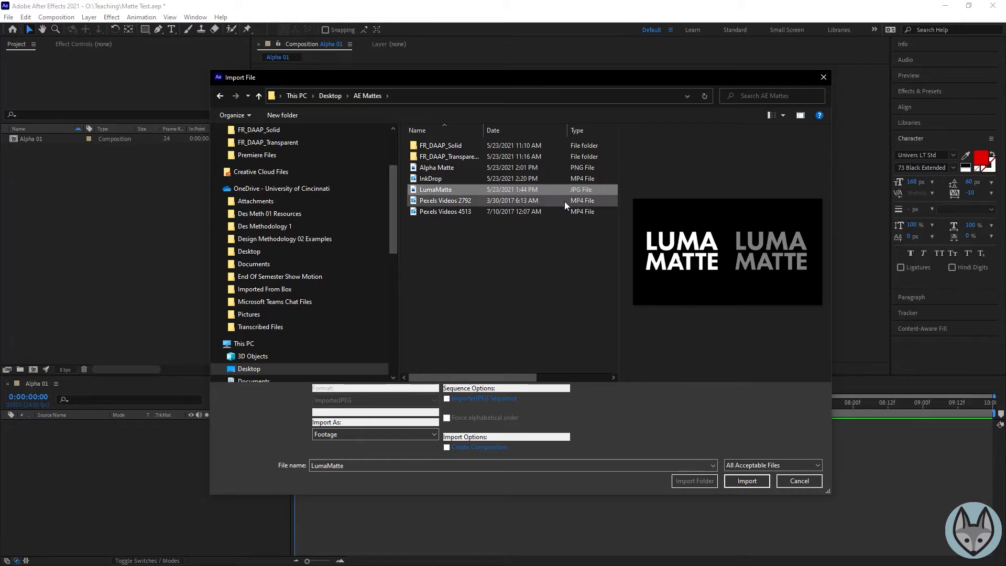
click(455, 202)
click(453, 213)
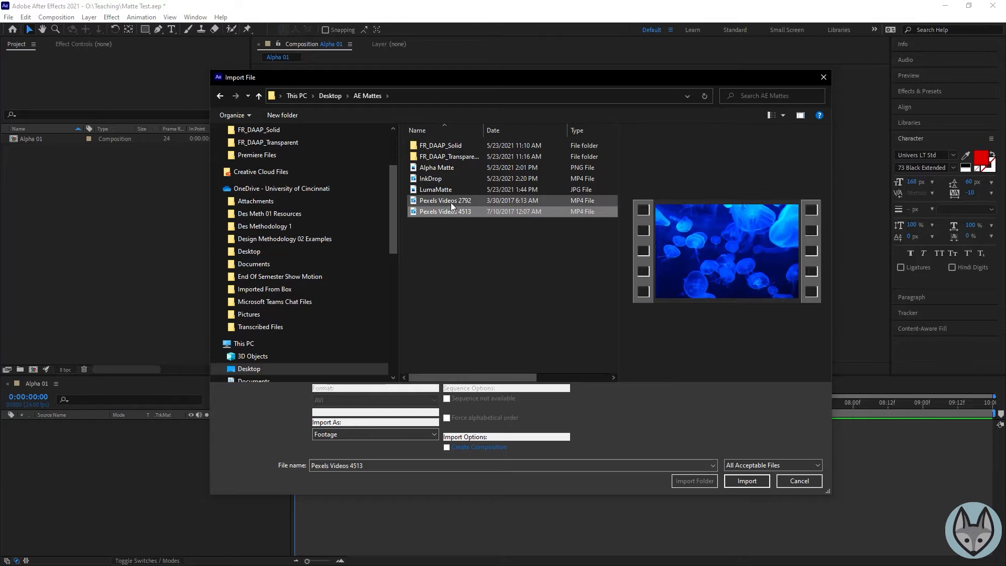
click(450, 202)
click(451, 210)
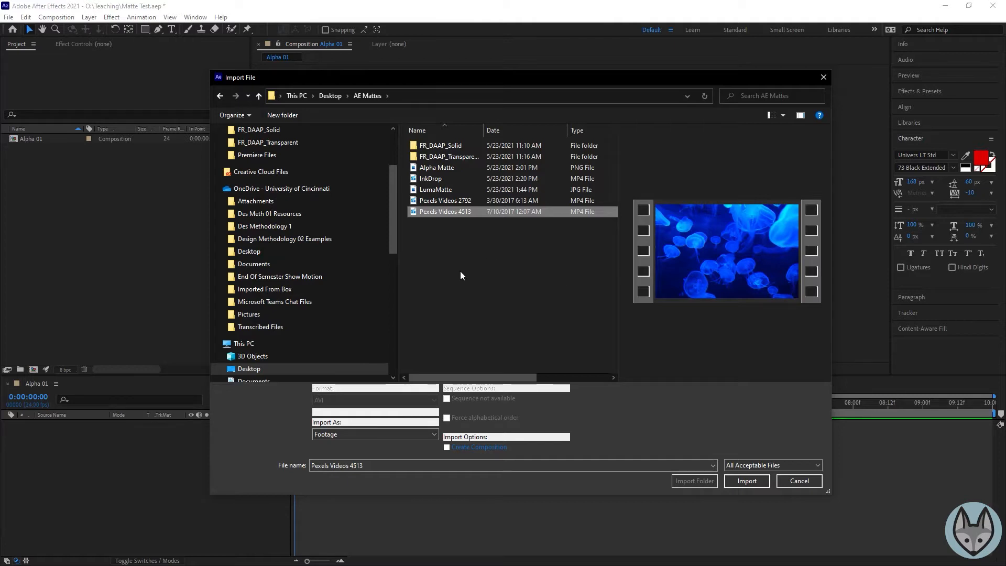
- Import Alpha Matte, InkDrop, LumaMatte, Pexels Videos 2792 and Pexels Videos 4513 as footage
click(428, 168)
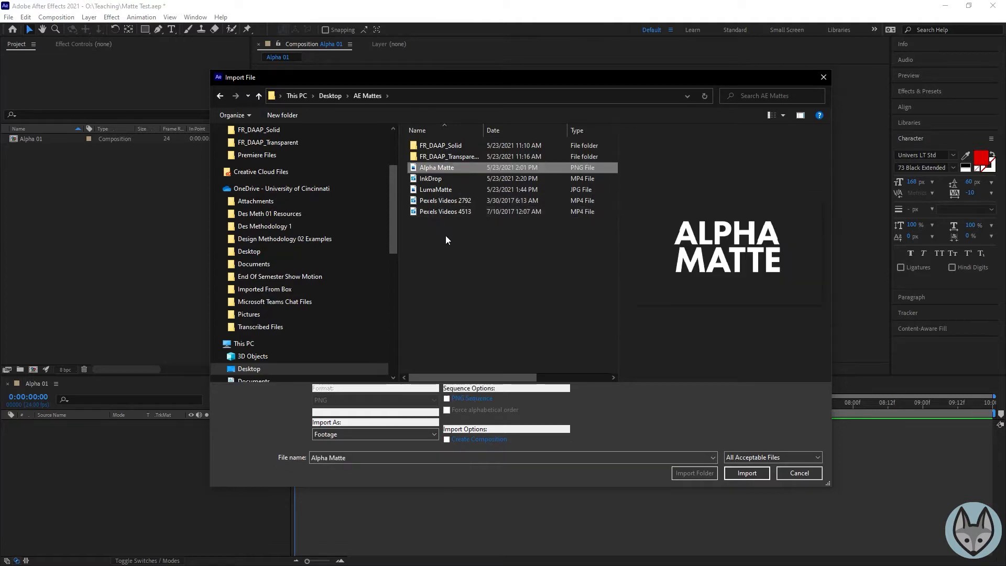
shift+click(448, 212)
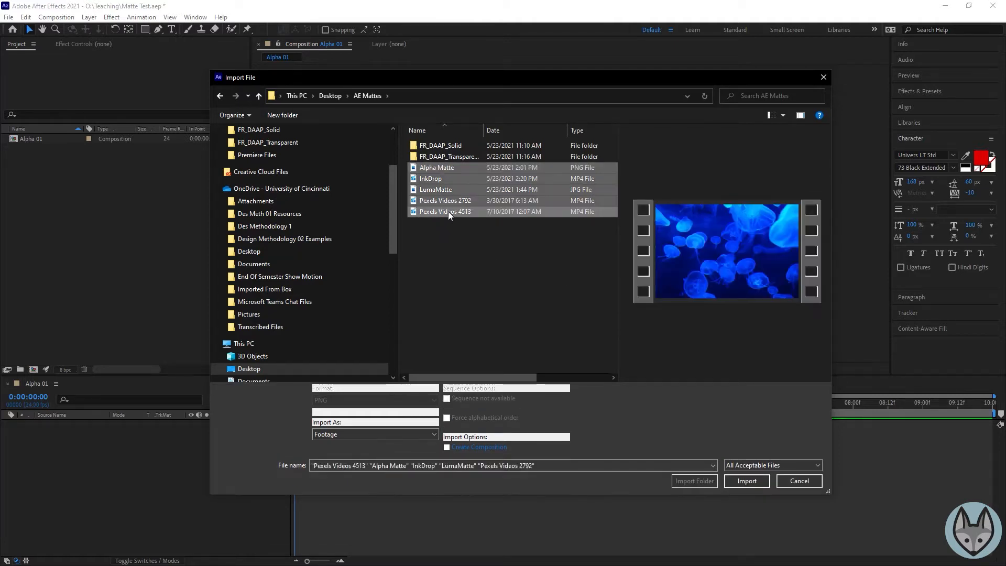
click(760, 481)
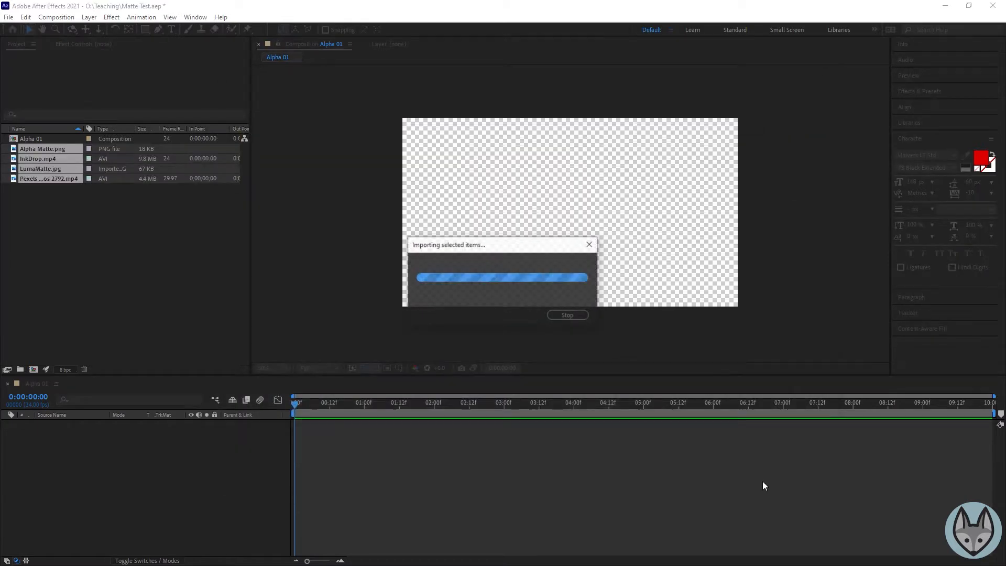
click(58, 243)
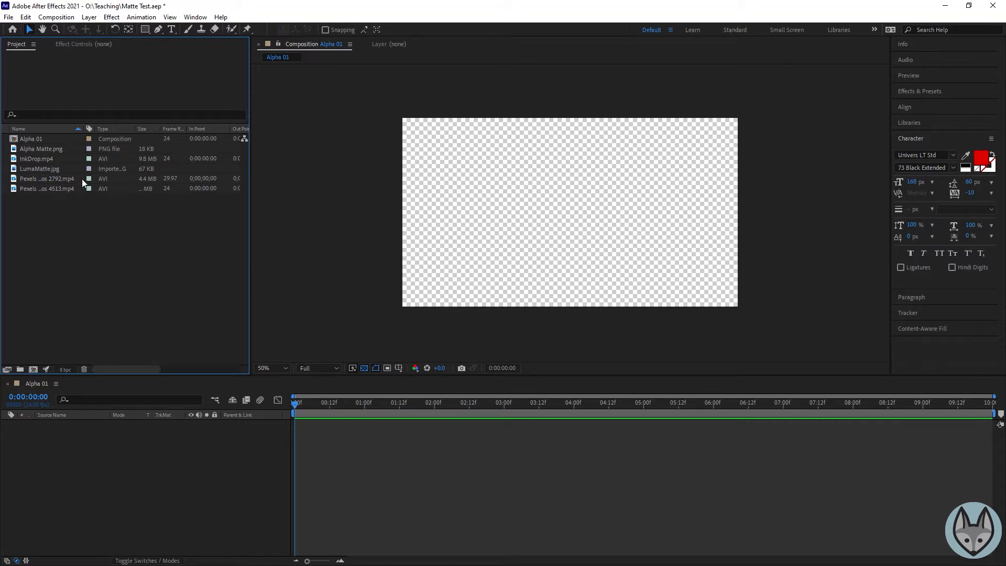
- Rename the Pexels Videos 2792 footage in the project as VID_Fish
click(33, 178)
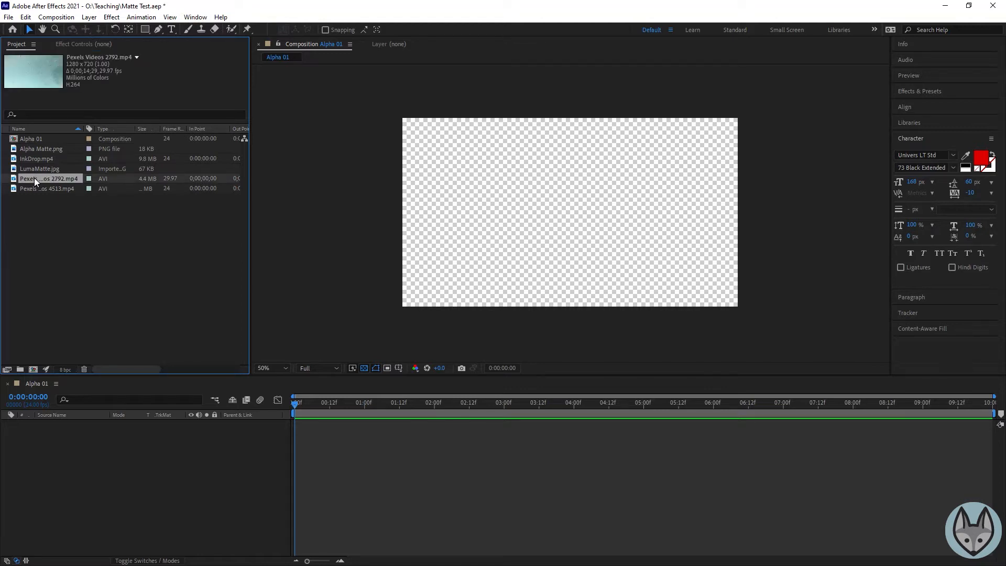
key(Return)
text(VID_Fish)
click(95, 200)
- Rename the Pexels Videos 4513 footage in the project as VID_Jellfish
click(42, 180)
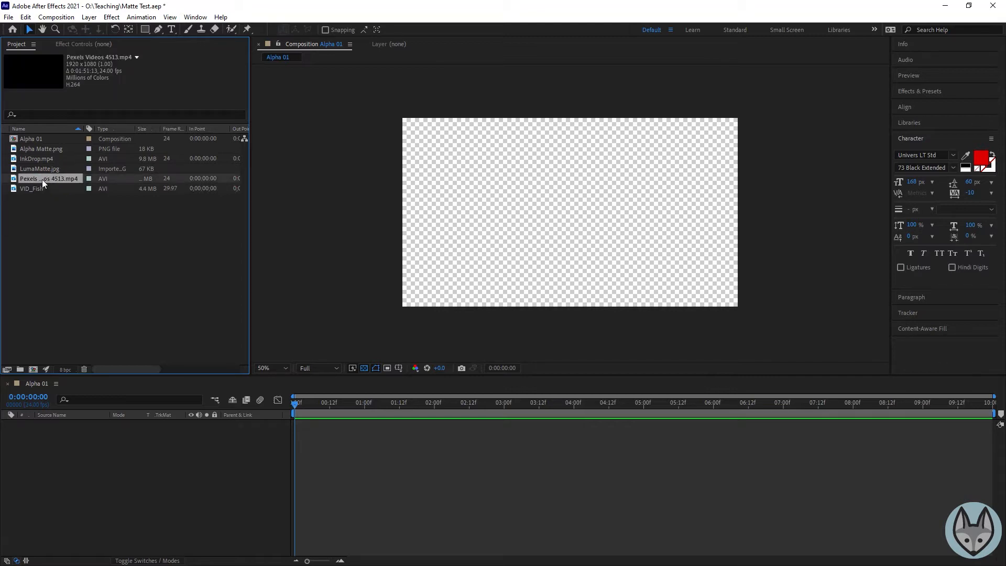
key(Return)
text(VID)
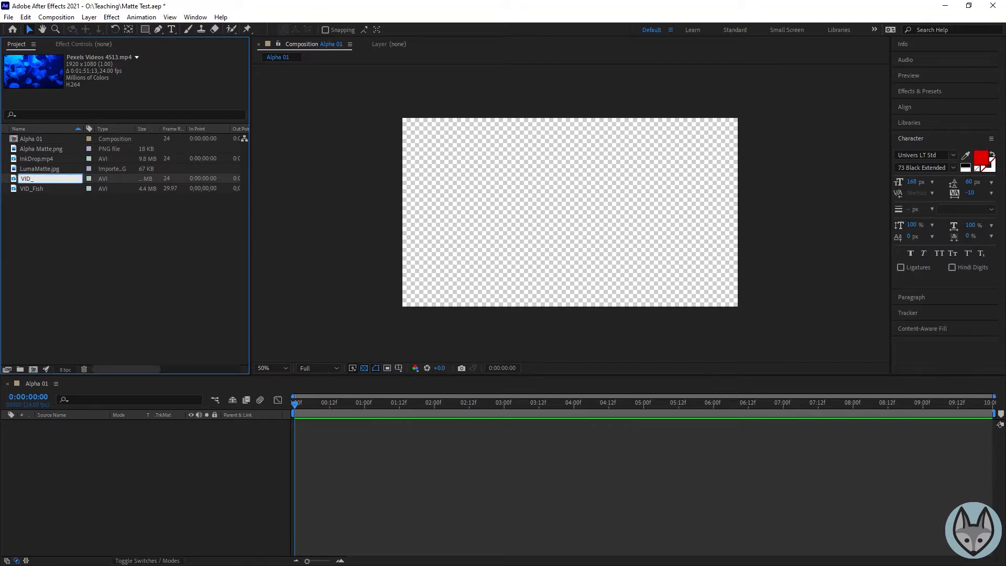
text(_Jellfish)
key(Return)
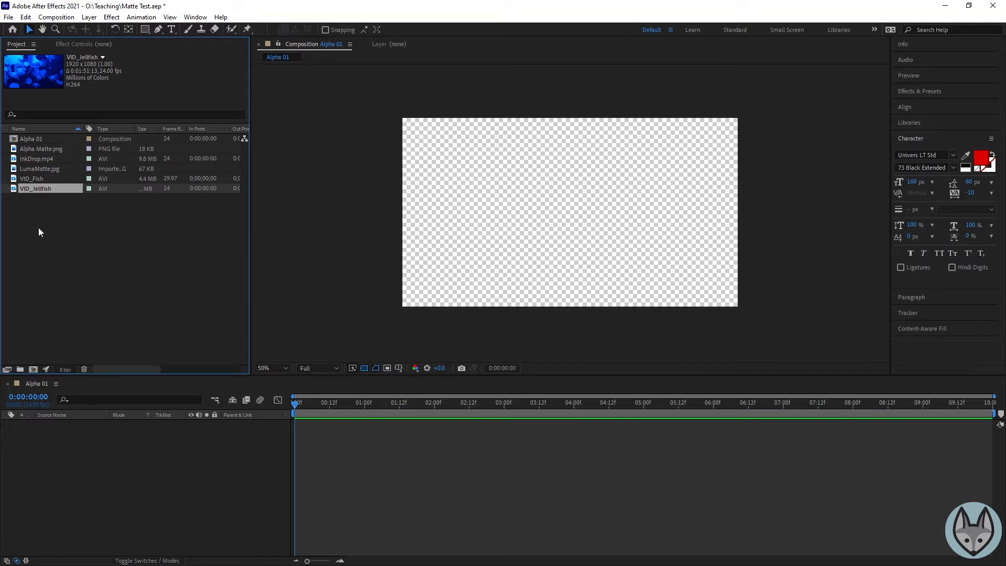
- Prefix the InkDrop.mp4 footage name with VID_ so it reads VID_InkDrop.mp4
click(34, 160)
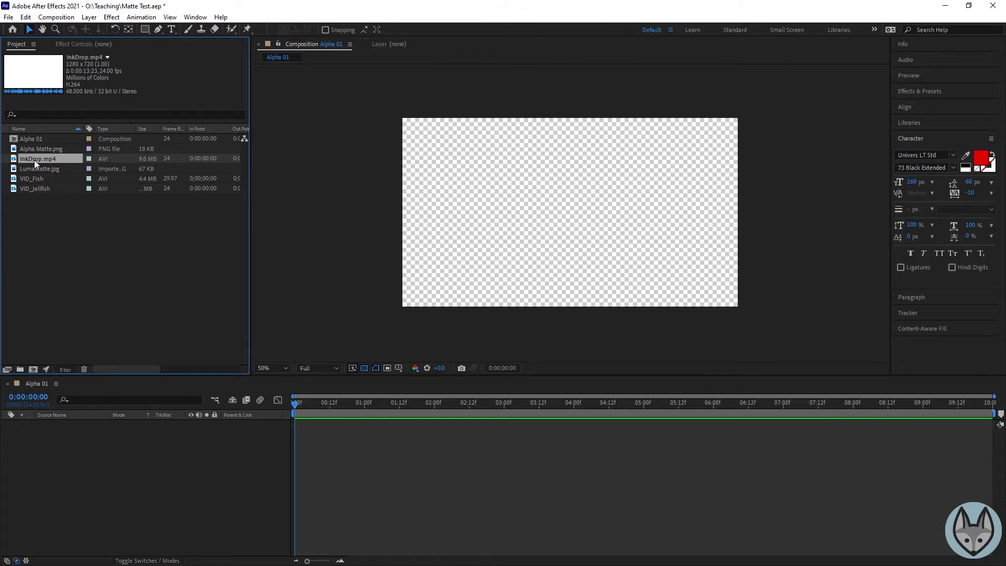
key(Return)
key(Home)
text(VID_)
click(105, 256)
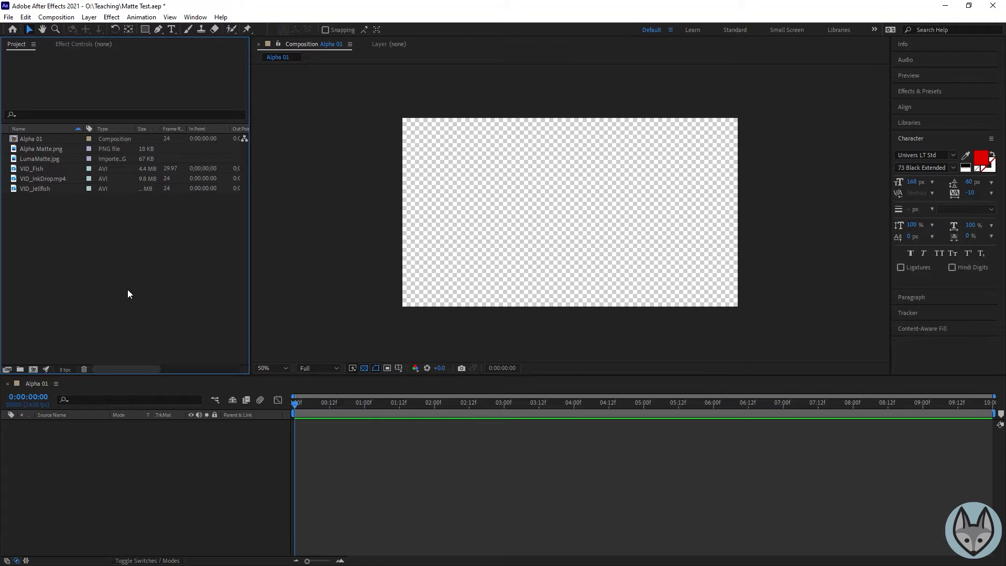
- Add VID_Jellfish to the Alpha 01 composition, scaled down to slightly larger than the frame, and preview it from the start
drag(39, 188, 117, 504)
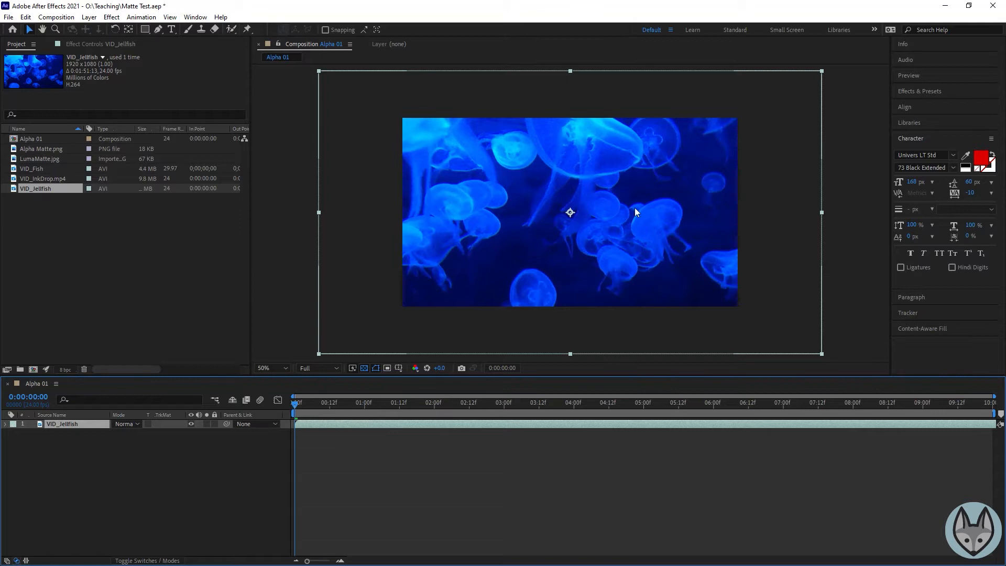
drag(822, 353, 747, 321)
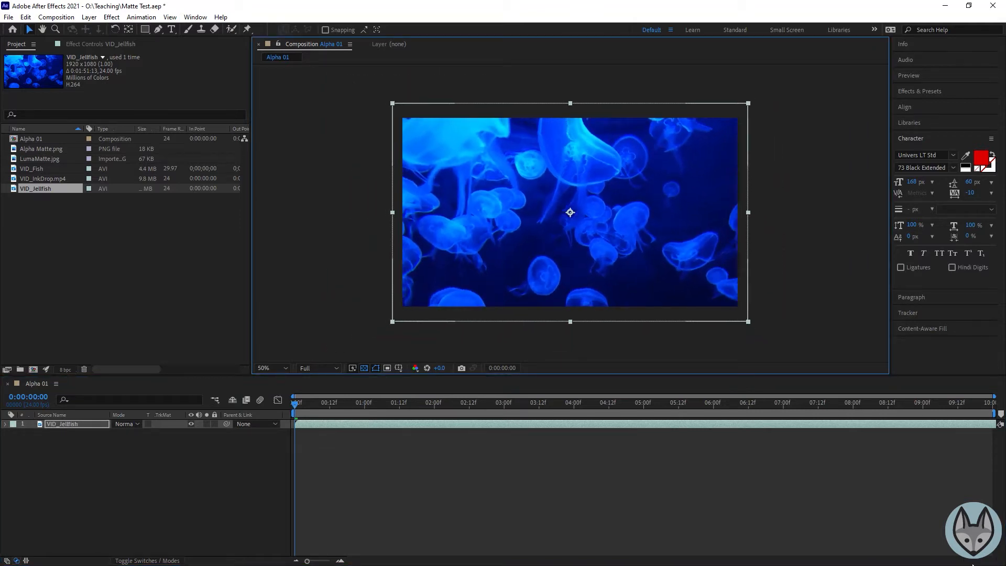
key(space)
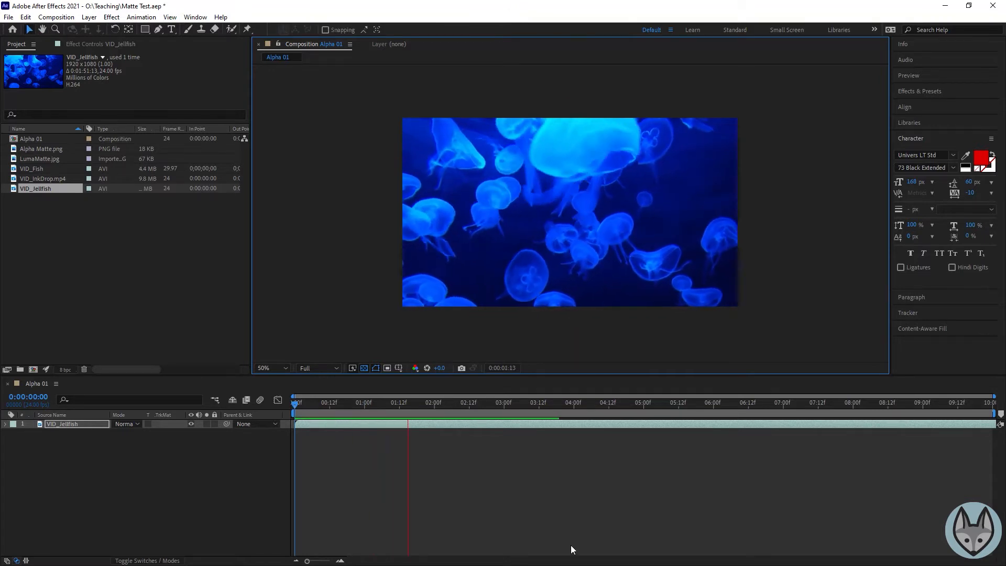
key(space)
drag(449, 404, 291, 436)
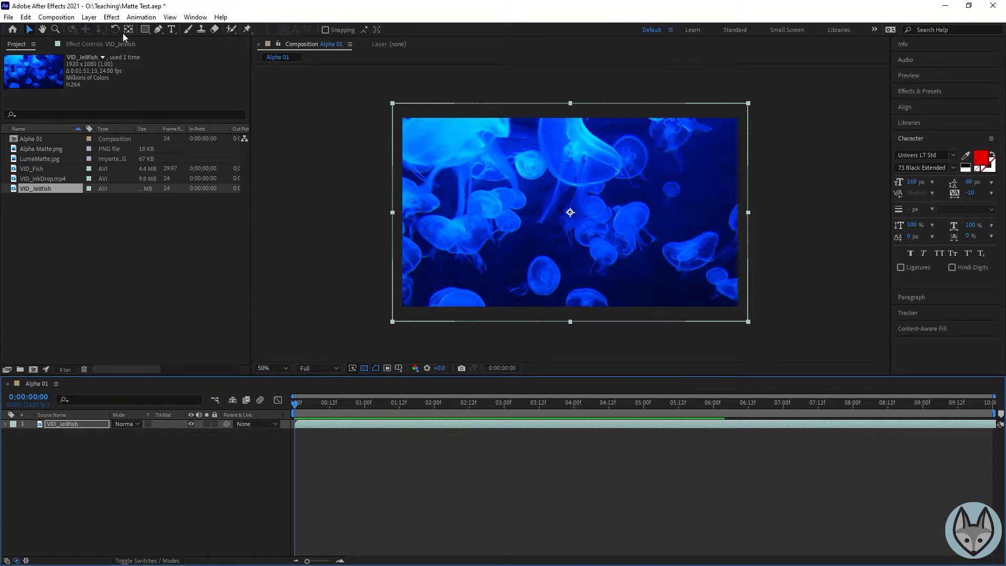
- Try a rectangular mask over the middle of the VID_Jellfish layer, toggle its inversion on and off, and delete it
click(68, 425)
click(145, 29)
mouse_move(472, 156)
mouse_down()
mouse_move(492, 183)
mouse_move(675, 260)
mouse_up()
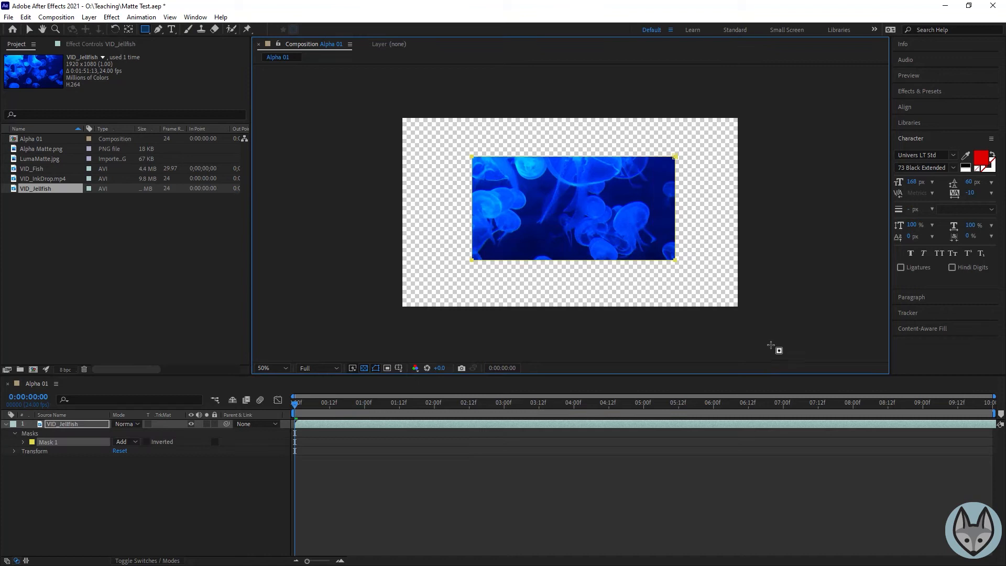
click(147, 442)
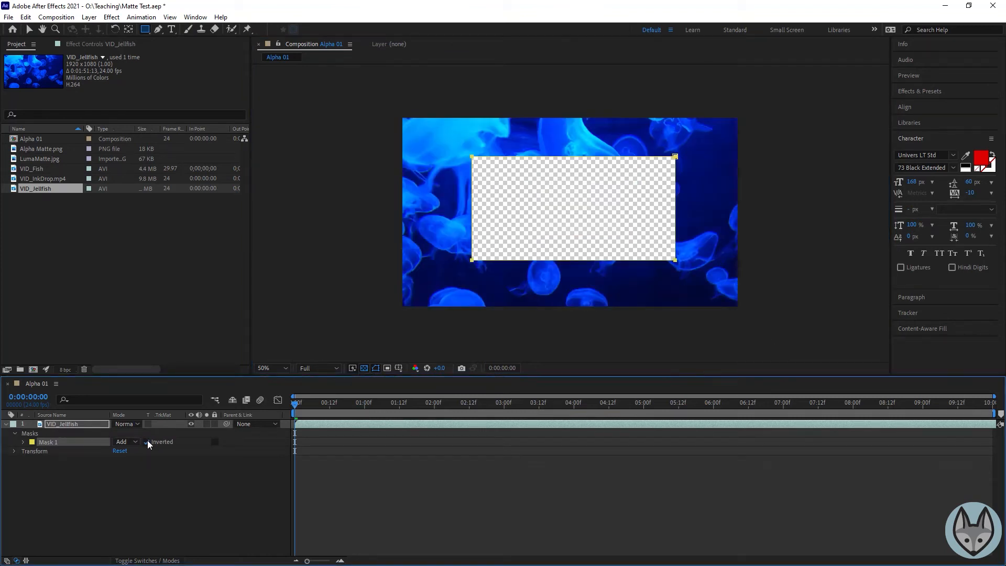
click(147, 442)
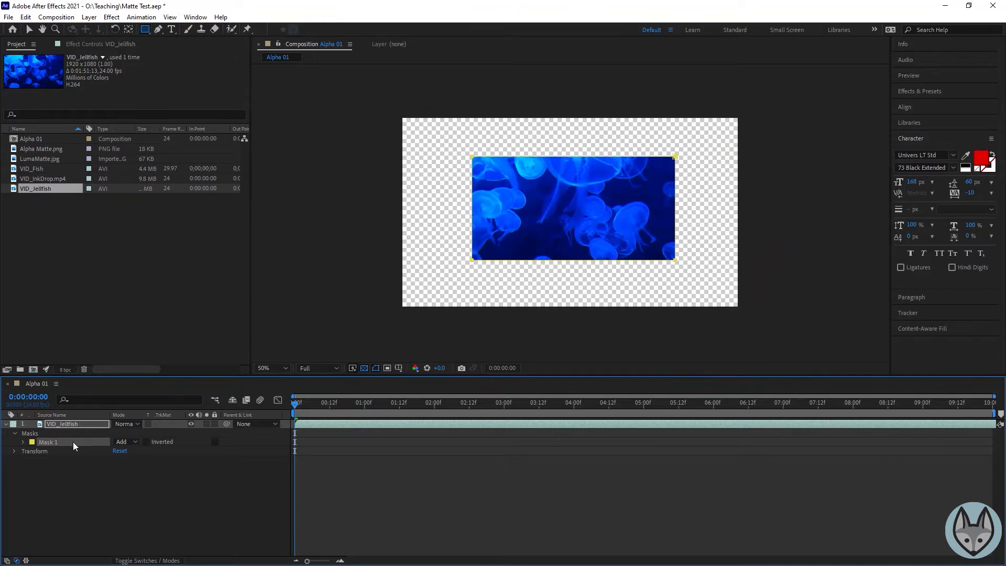
key(Delete)
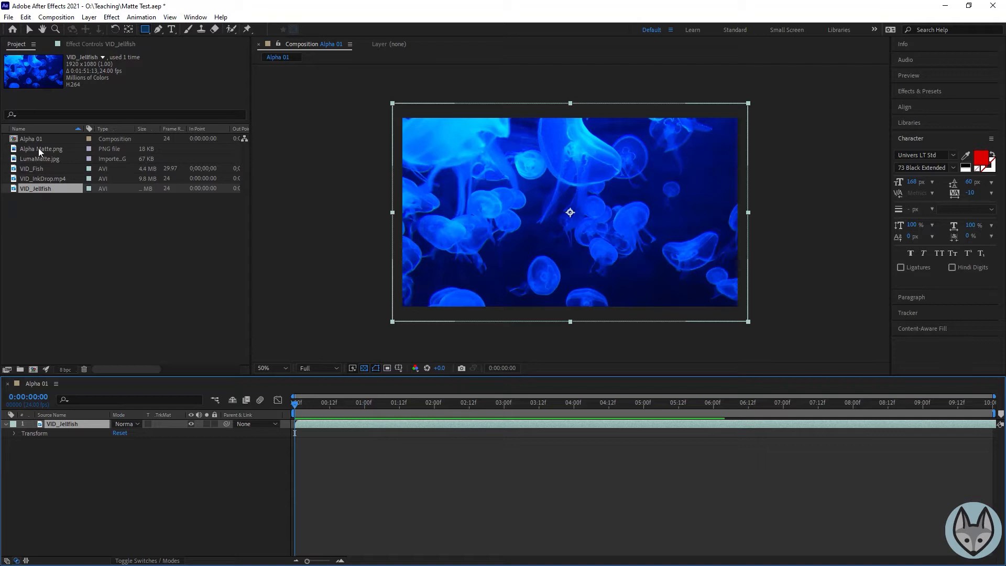
- Place Alpha Matte.png above VID_Jellfish in the timeline and inspect it in its own layer view against the transparency grid
drag(39, 148, 87, 423)
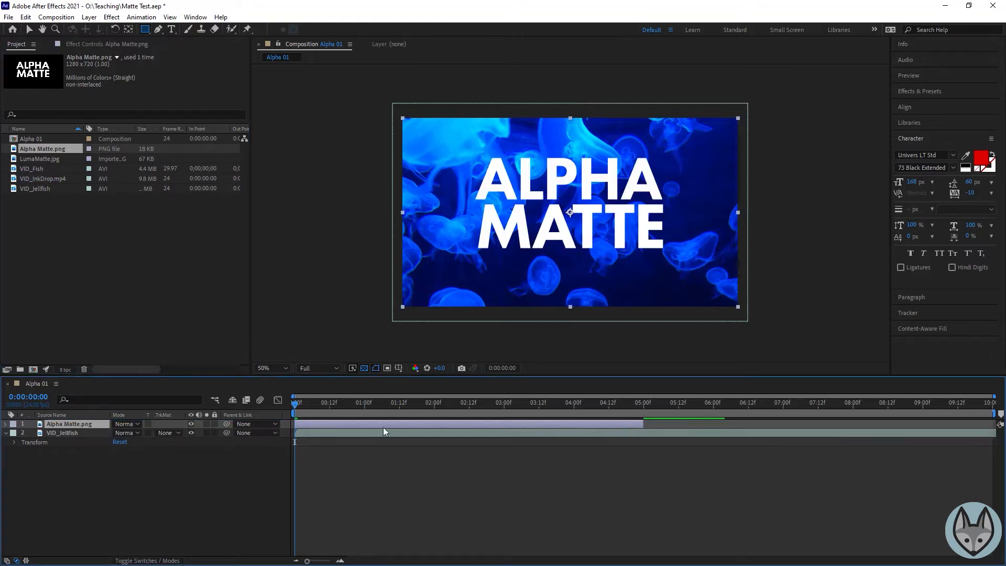
double_click(40, 426)
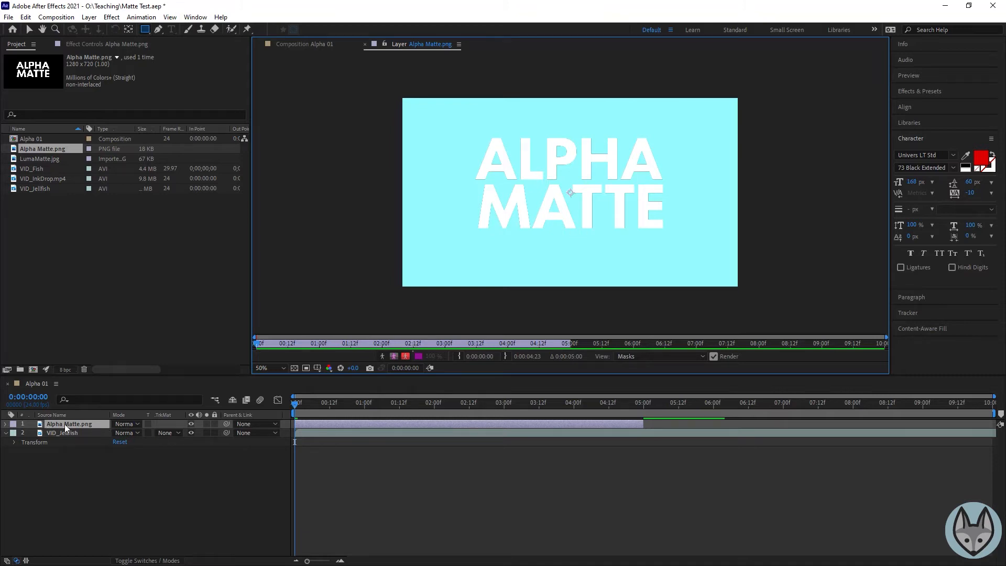
click(294, 368)
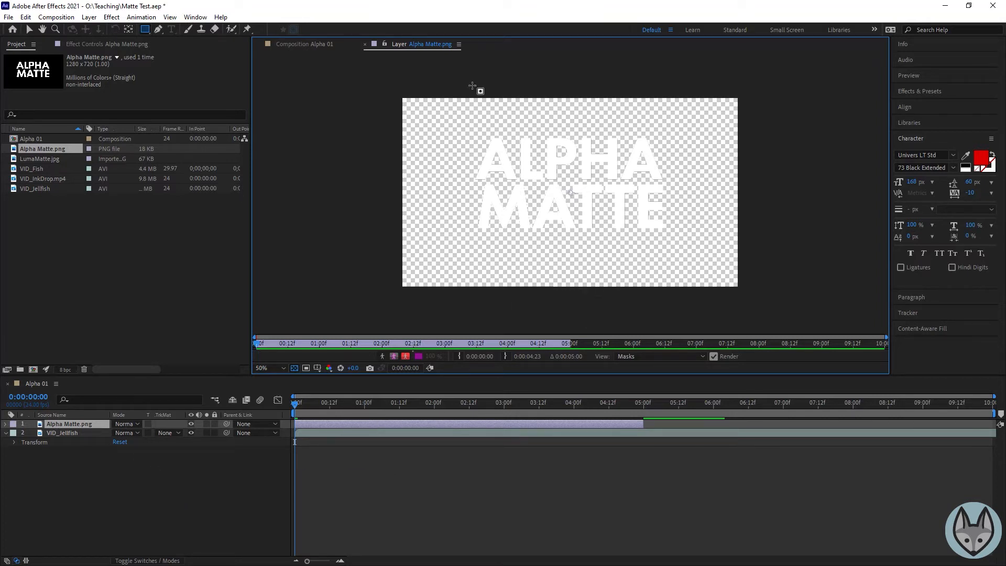
click(366, 45)
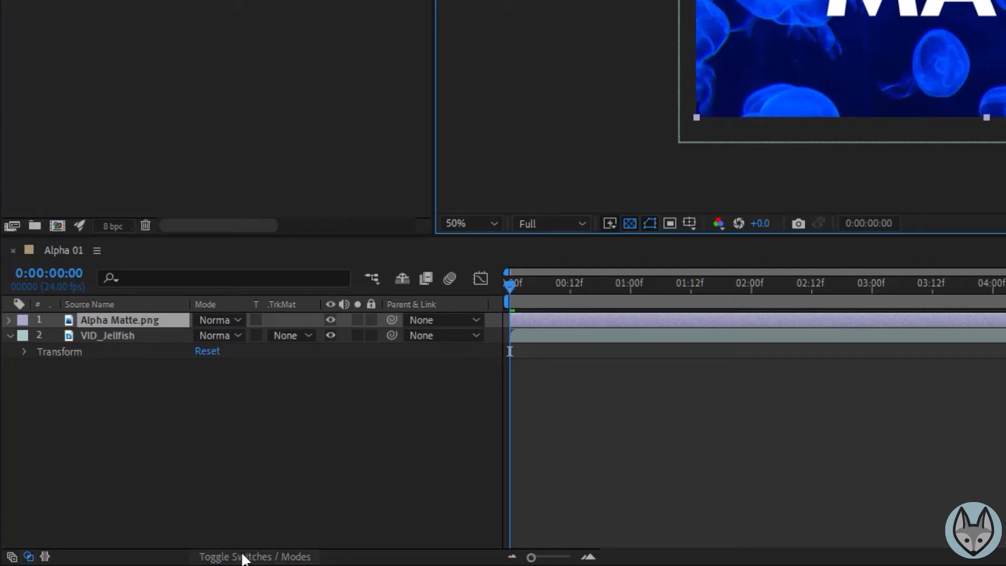
- Toggle the timeline columns between switches and modes, ending with the track matte options shown
click(276, 559)
click(276, 558)
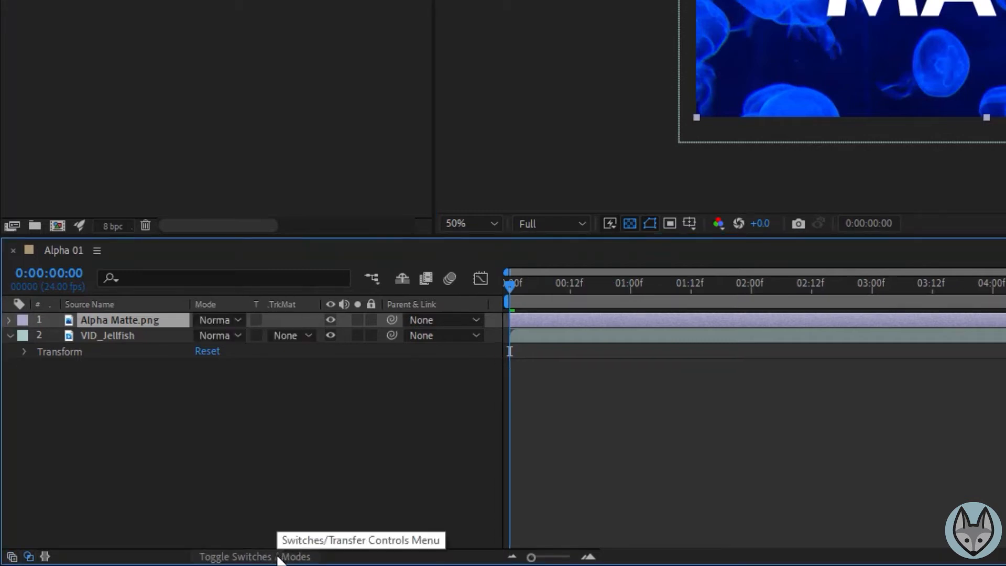
- Toggle the timeline columns to switches and back to modes, and look through the blending modes of the Alpha Matte.png layer
click(278, 558)
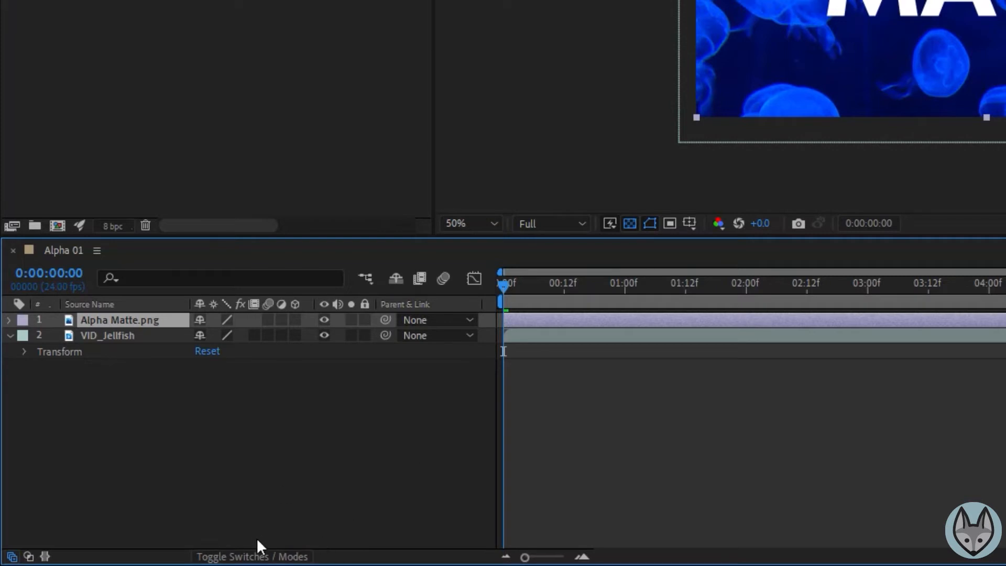
click(260, 557)
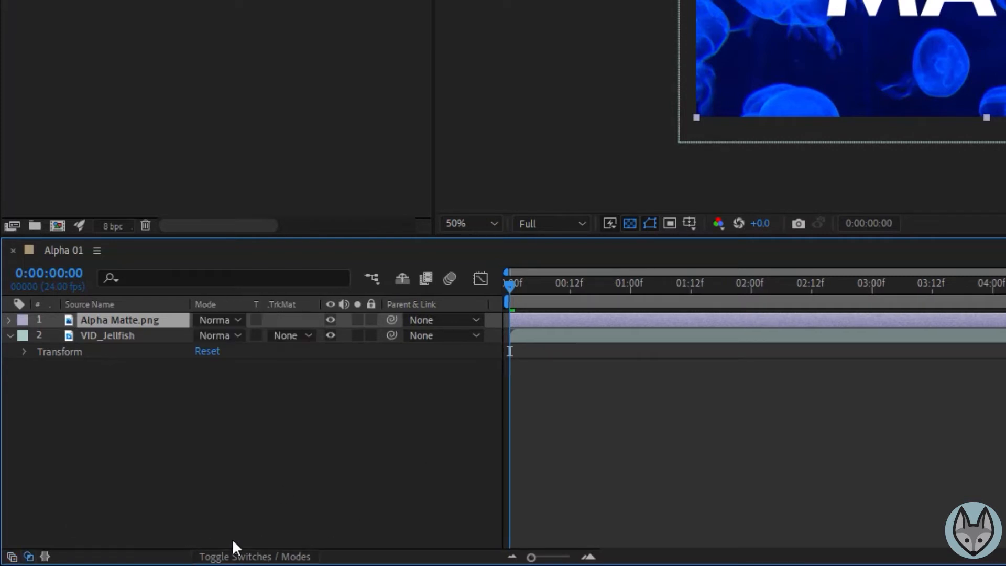
click(215, 320)
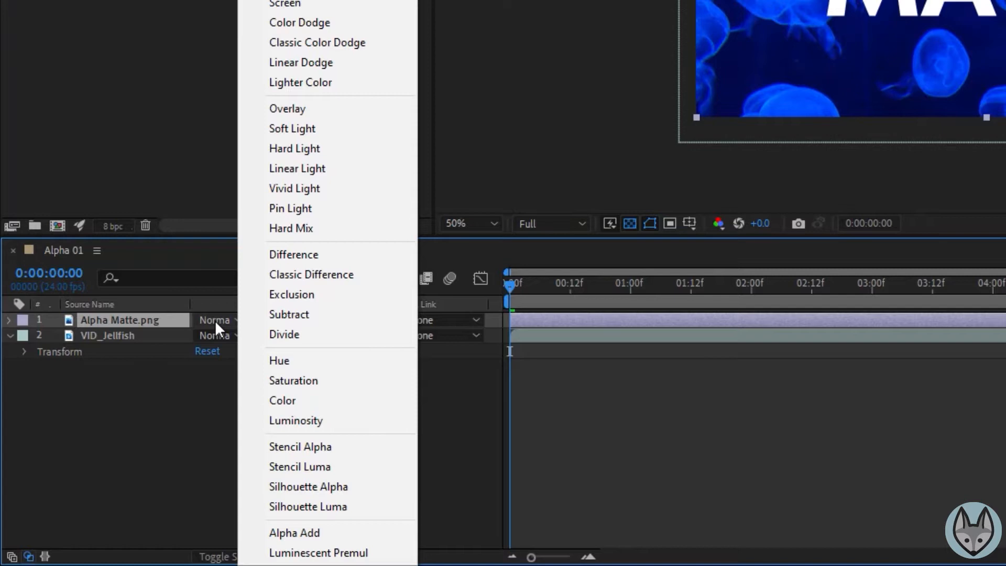
click(202, 437)
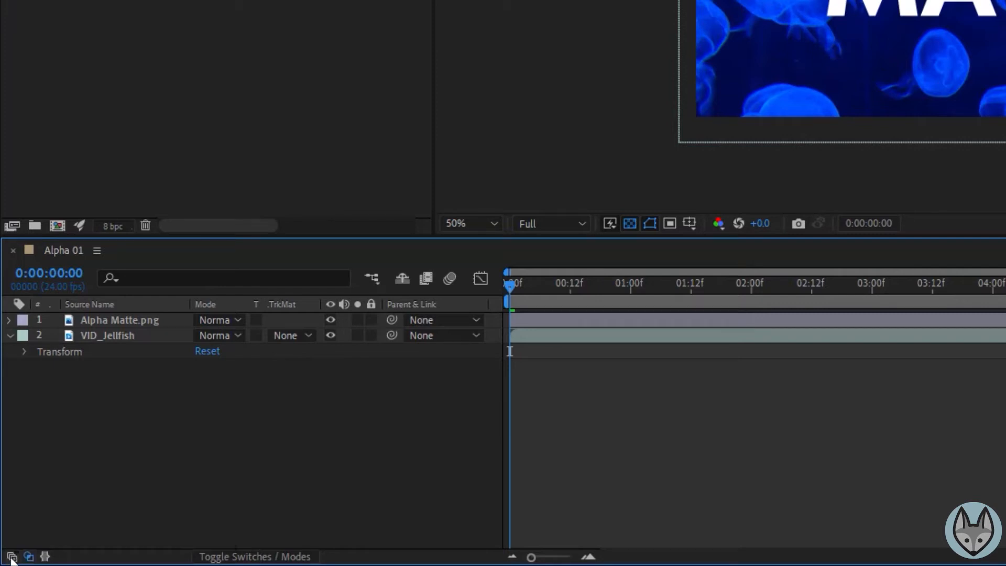
- Show and hide the timeline's layer switches, transfer controls and in/out/duration/stretch panes to examine what each contains
click(12, 557)
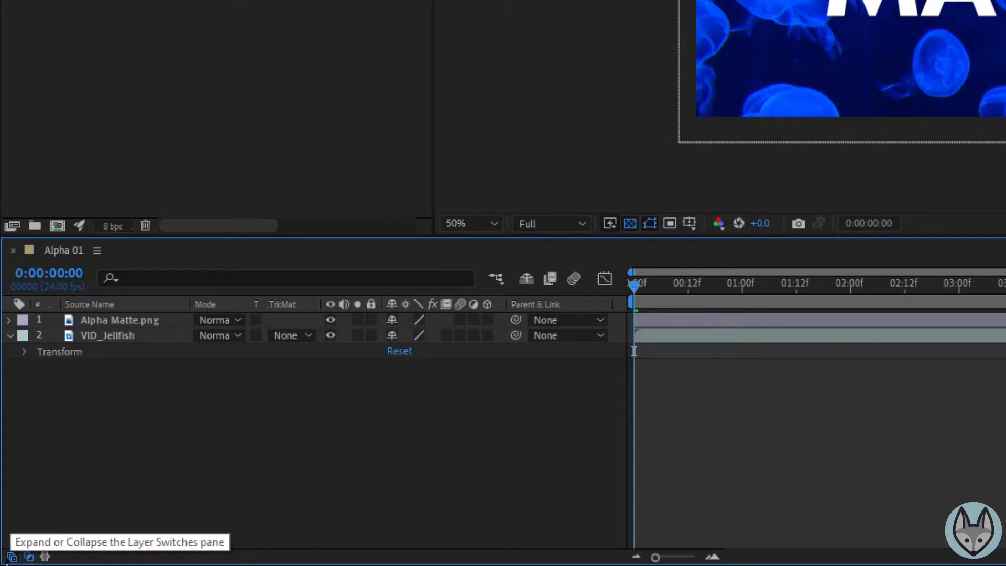
click(11, 557)
click(11, 558)
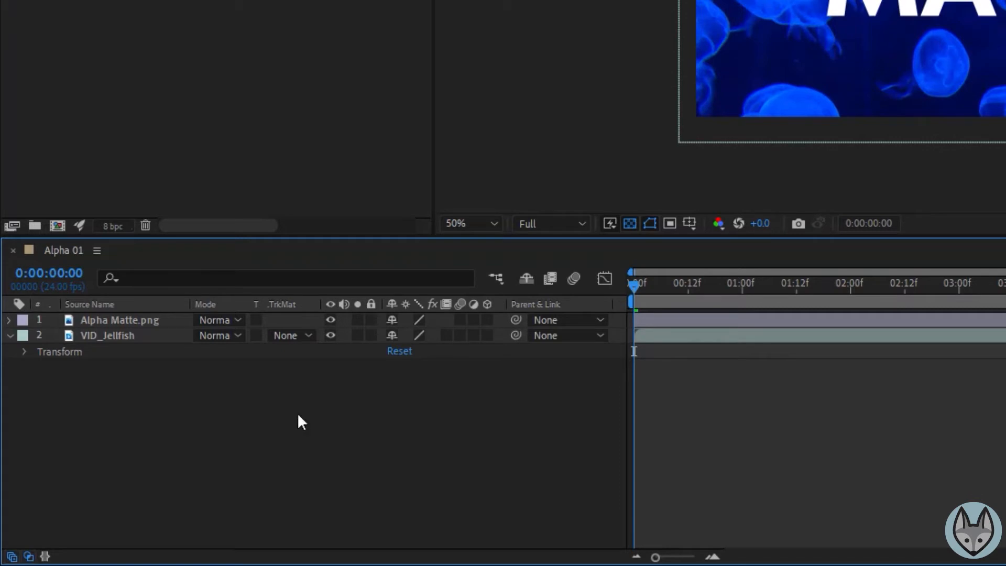
click(29, 557)
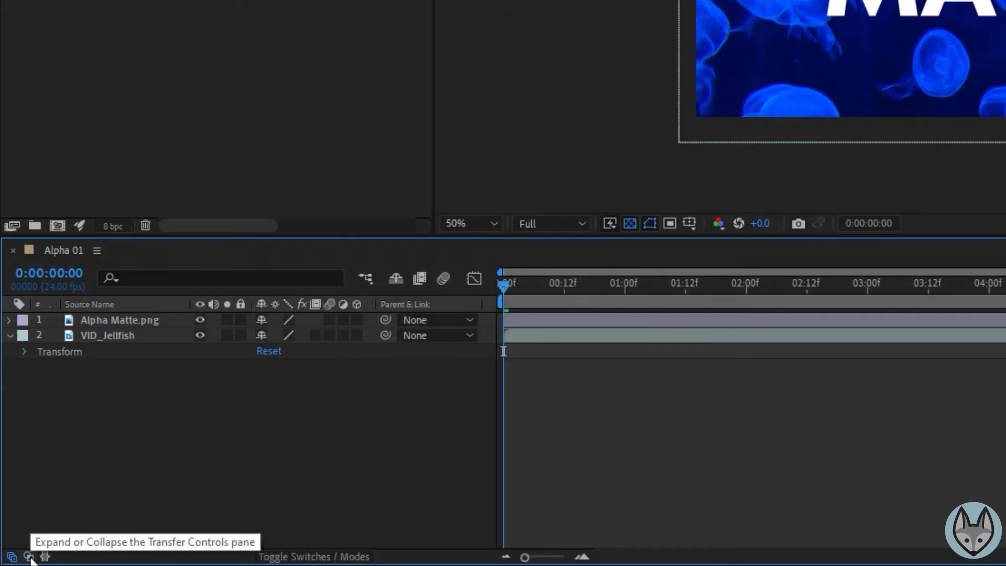
click(29, 557)
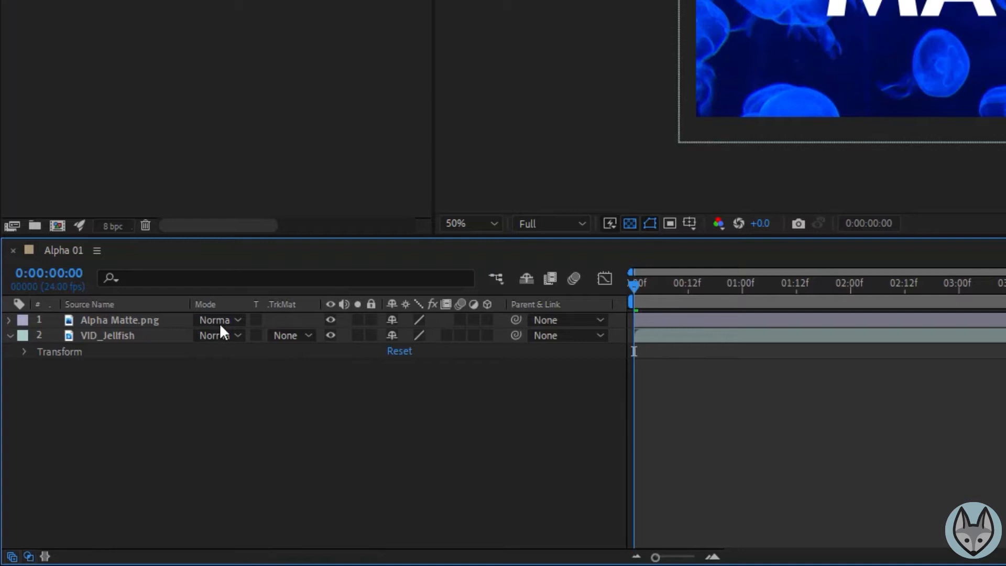
click(45, 557)
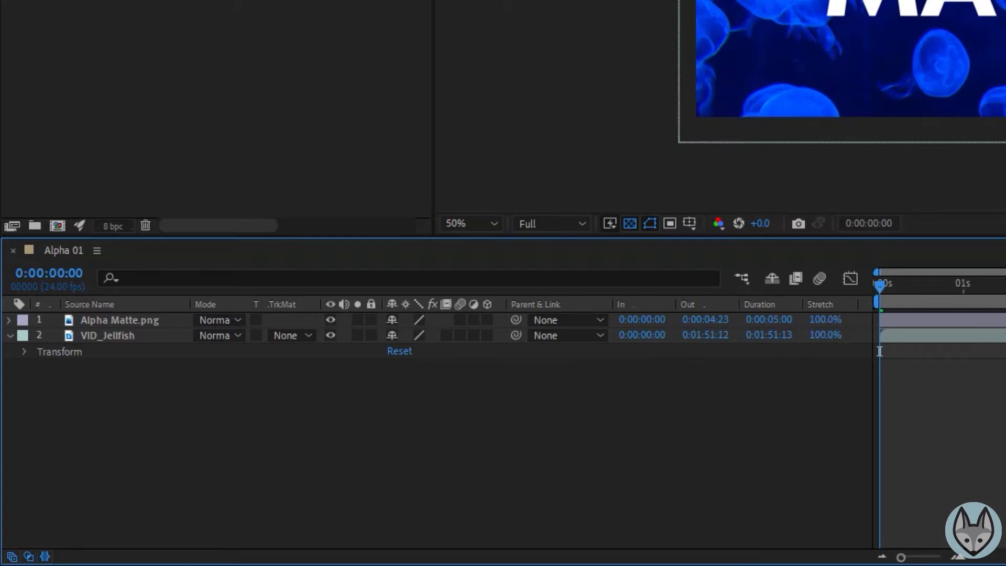
click(46, 556)
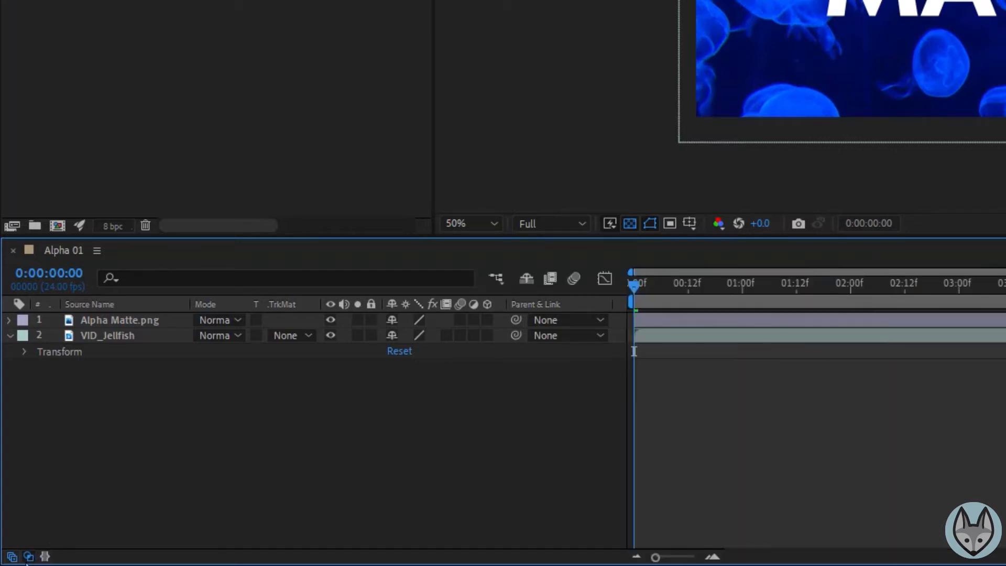
- Collapse the transfer controls pane and toggle the remaining timeline columns from switches to modes so the track matte options are shown
click(28, 558)
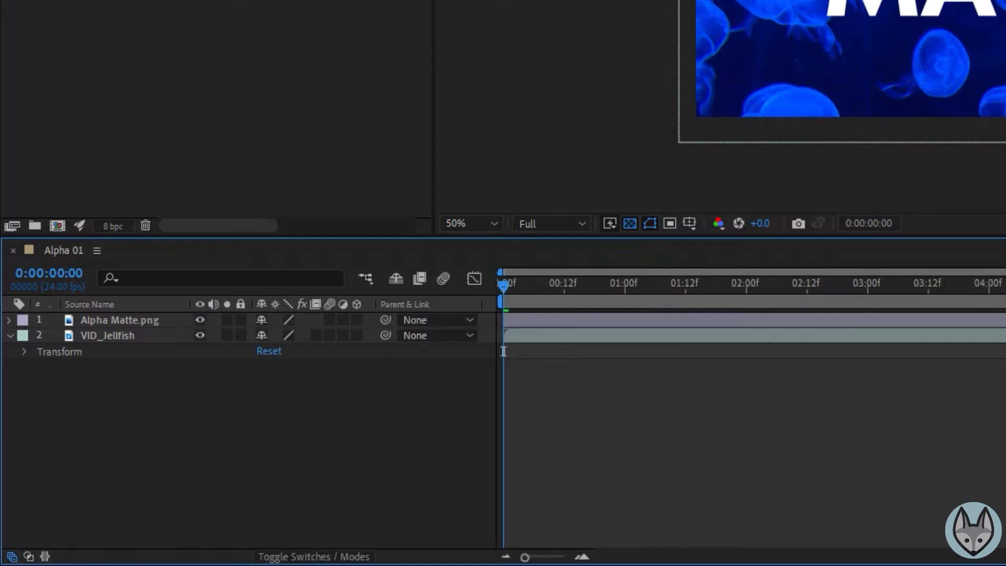
click(287, 557)
click(289, 557)
click(318, 558)
click(318, 557)
click(318, 557)
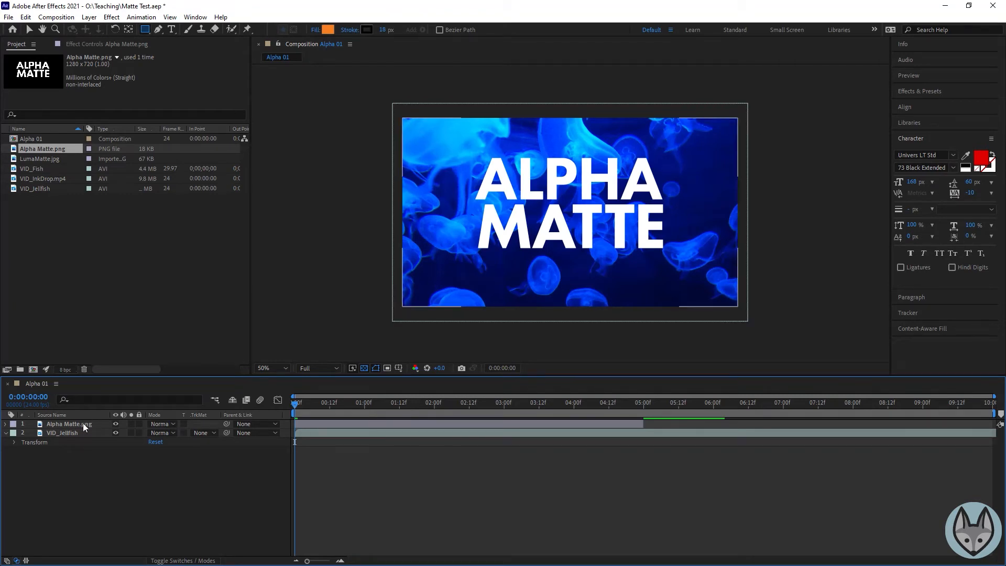
- Set VID_Jellfish's track matte to Alpha Matte "Alpha Matte.png" and preview it over VID_Fish added as the bottom layer
click(212, 433)
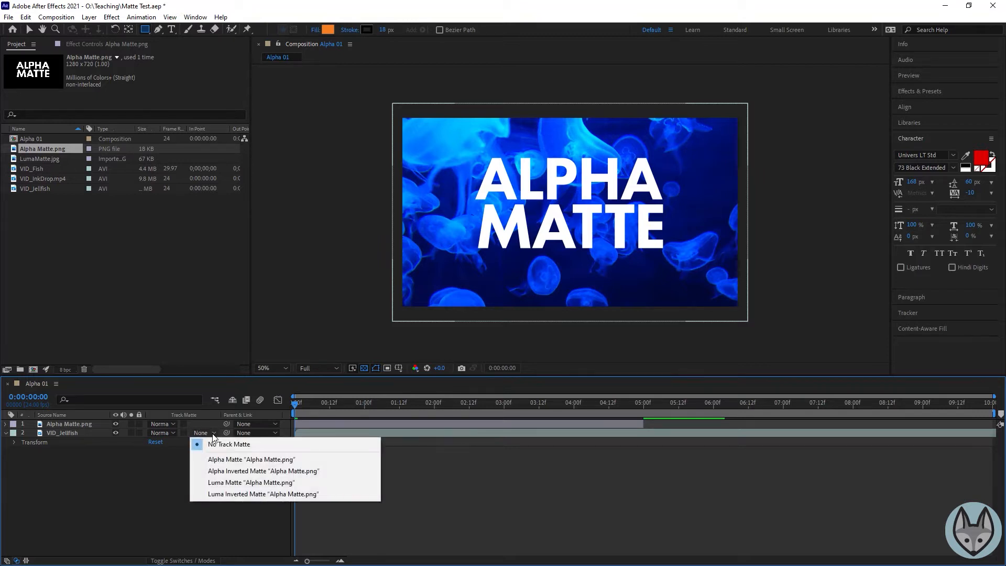
click(224, 463)
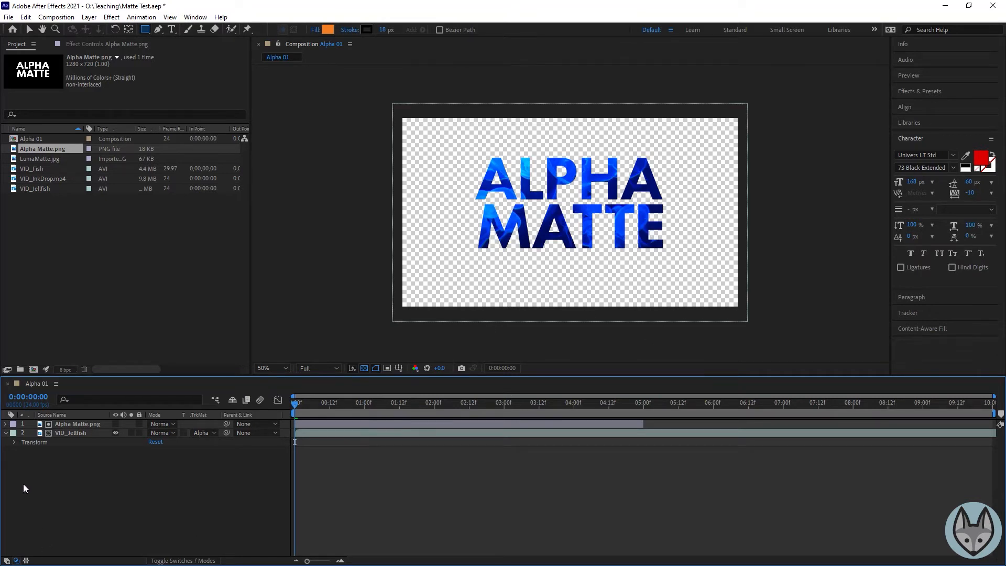
click(26, 168)
drag(26, 169, 65, 478)
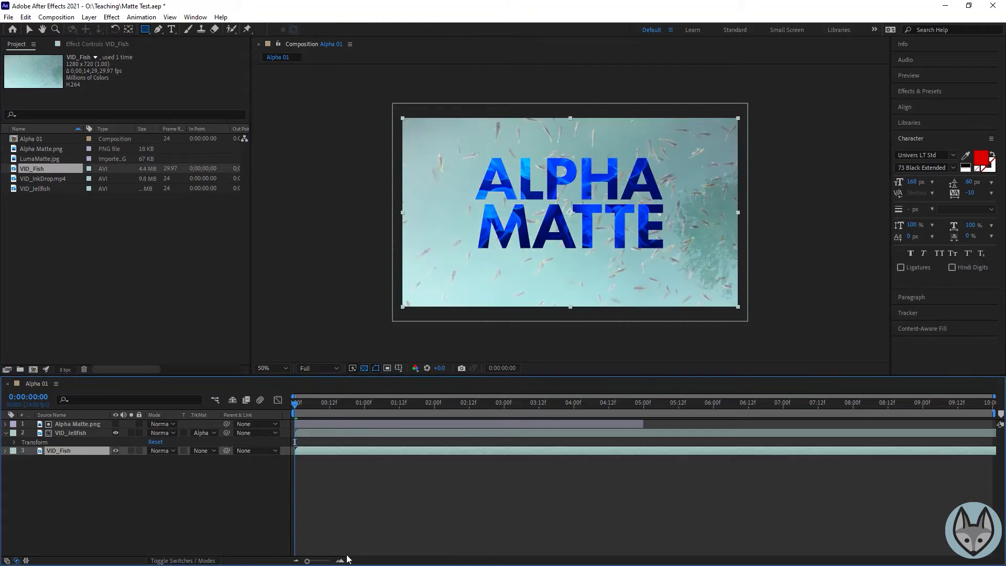
key(space)
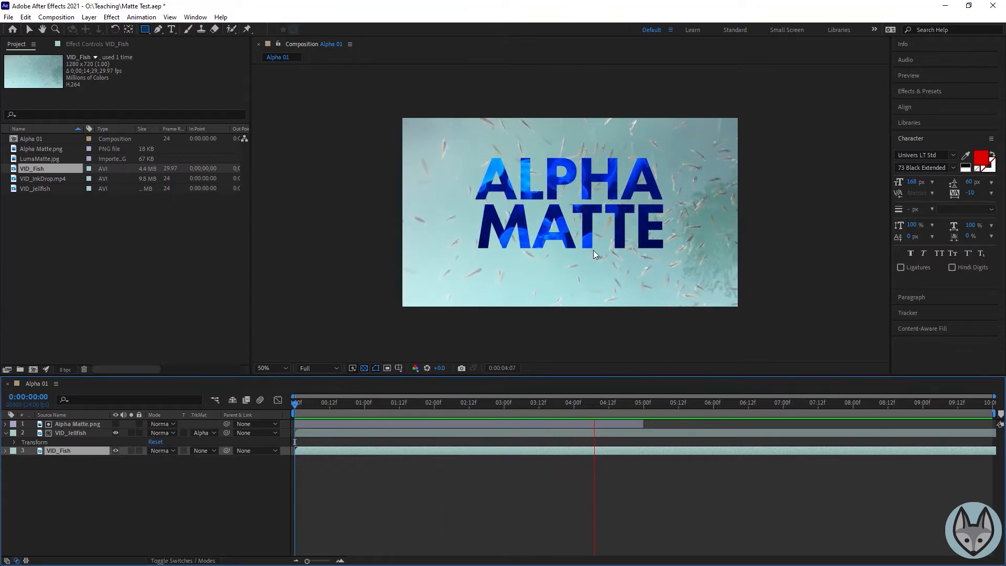
key(space)
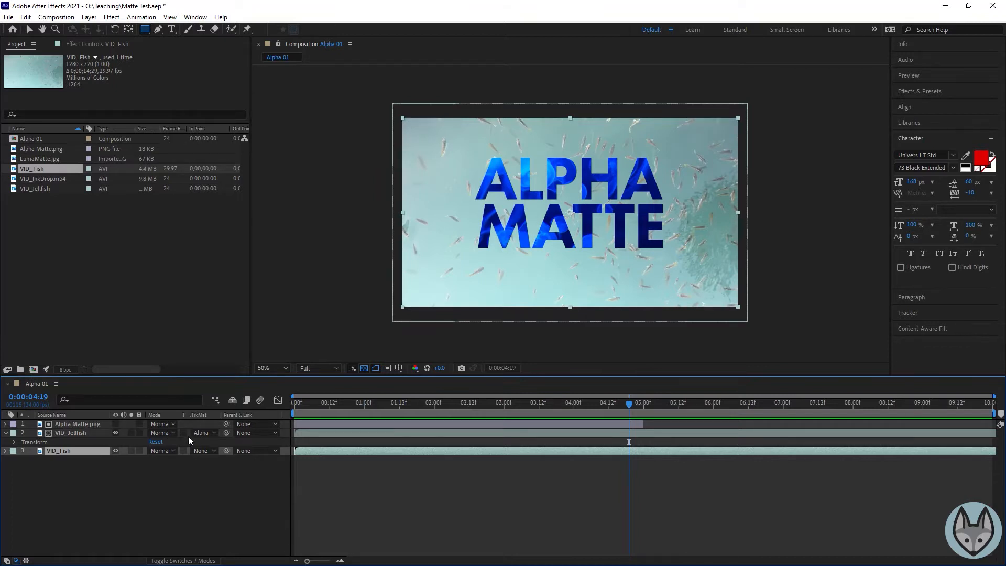
- Change VID_Jellfish's track matte to Alpha Inverted Matte "Alpha Matte.png" and preview the result from 0:00:01:05
click(206, 432)
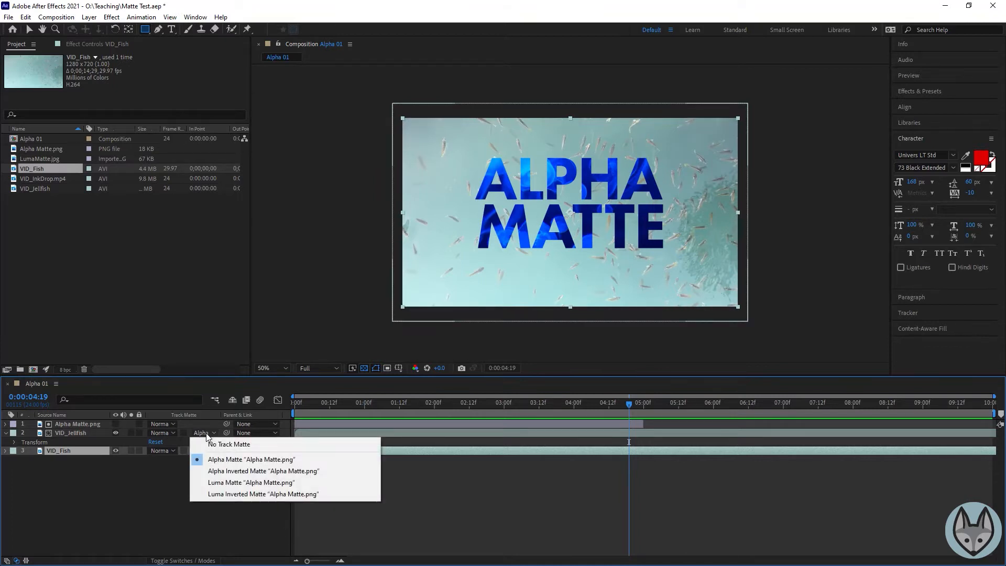
click(218, 475)
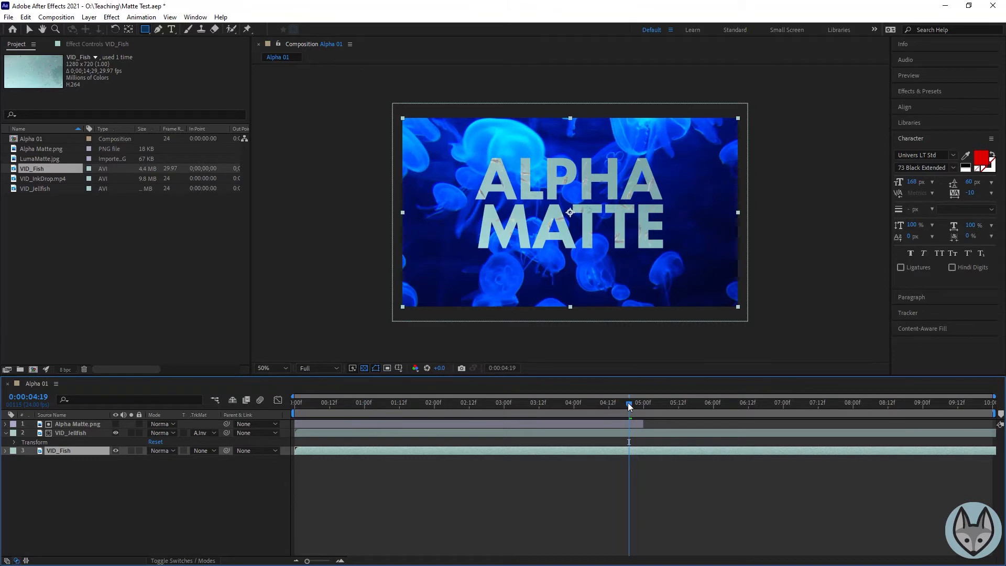
drag(630, 406, 379, 417)
key(space)
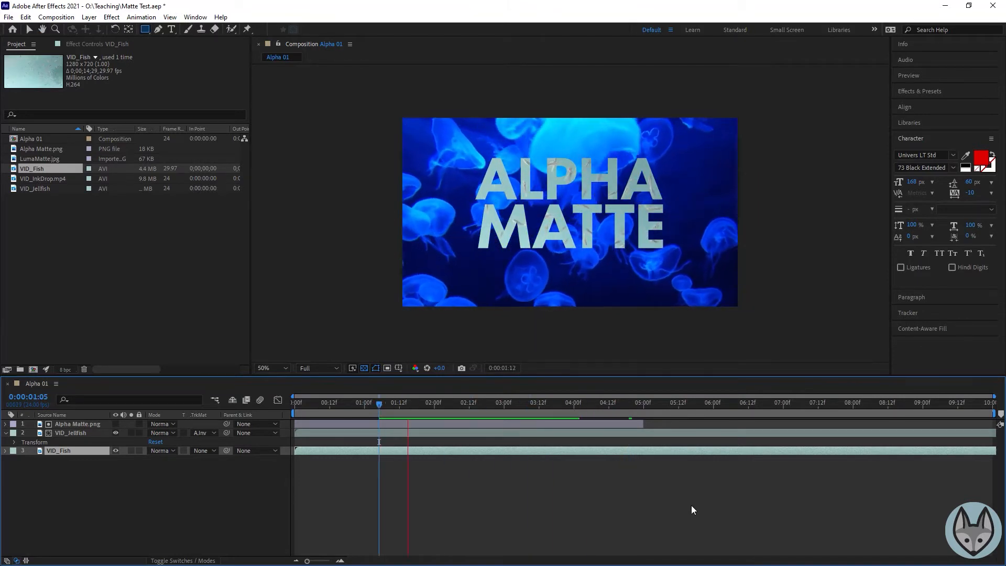
key(space)
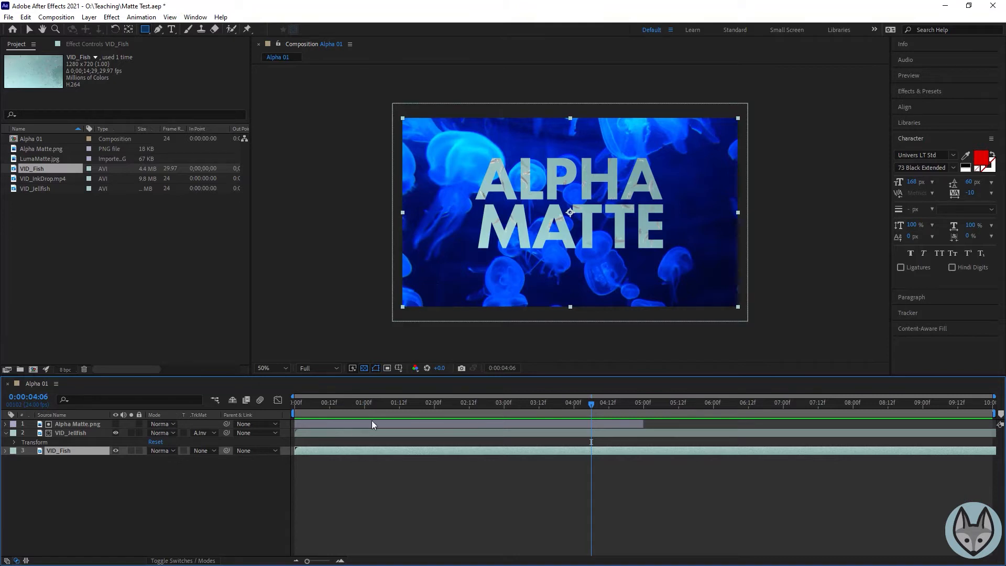
click(212, 434)
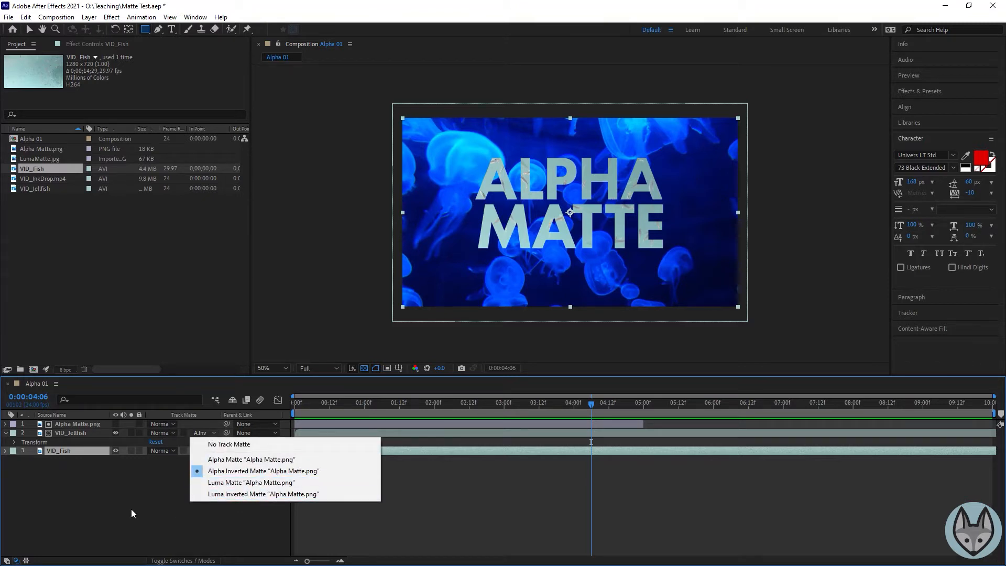
click(73, 526)
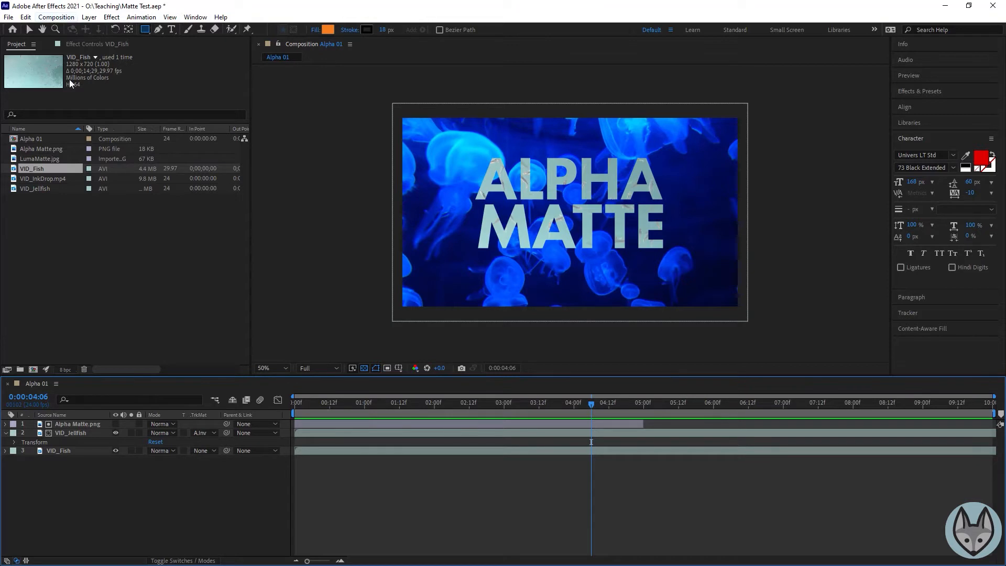
- Create a new composition named Luma Matte, keeping the other composition settings as offered
click(57, 18)
click(62, 30)
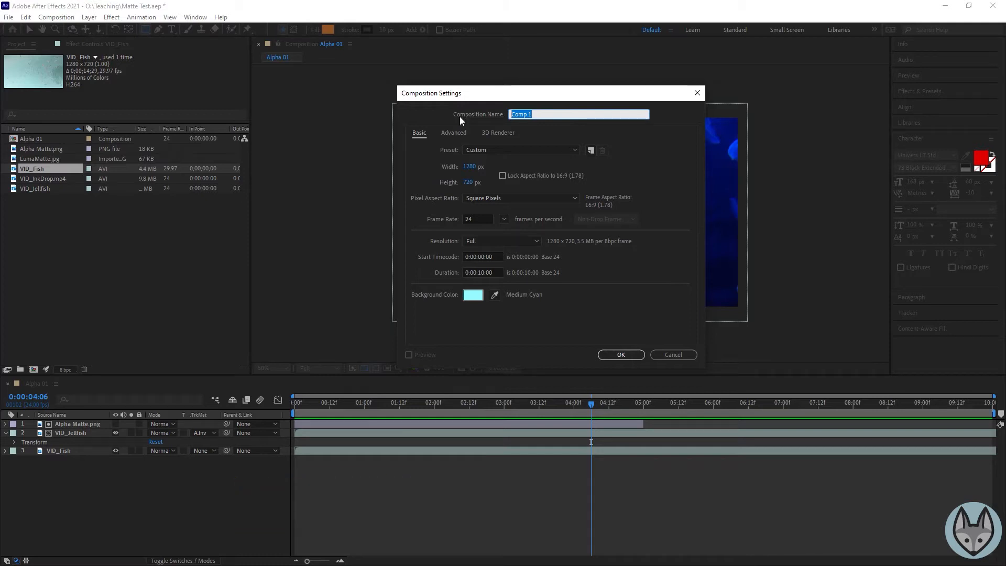
text(Luma Matte)
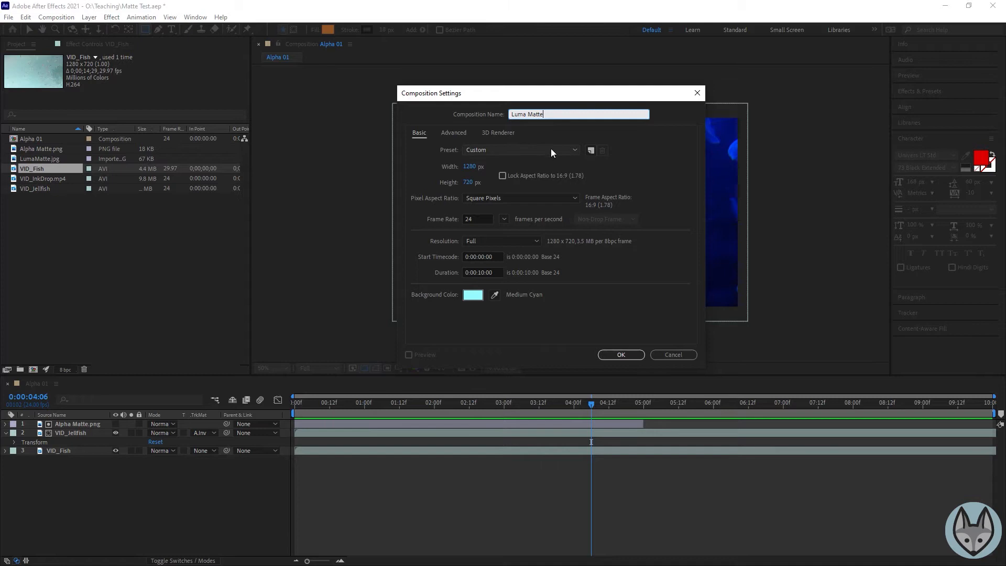
click(634, 355)
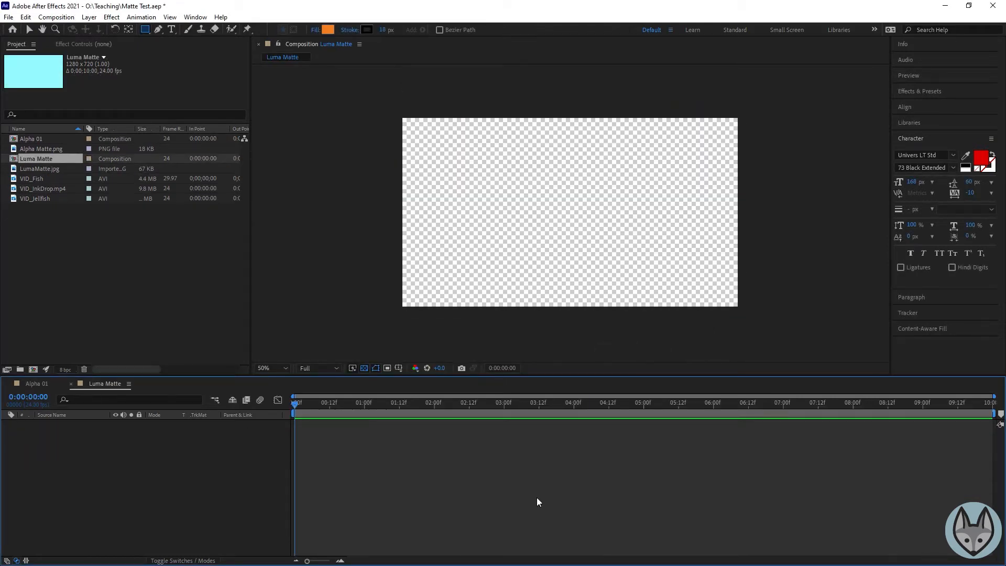
- Stack VID_Fish, VID_Jellfish and LumaMatte.jpg from bottom to top in the Luma Matte composition, inspecting LumaMatte.jpg in its footage view
drag(37, 179, 60, 478)
drag(45, 199, 75, 423)
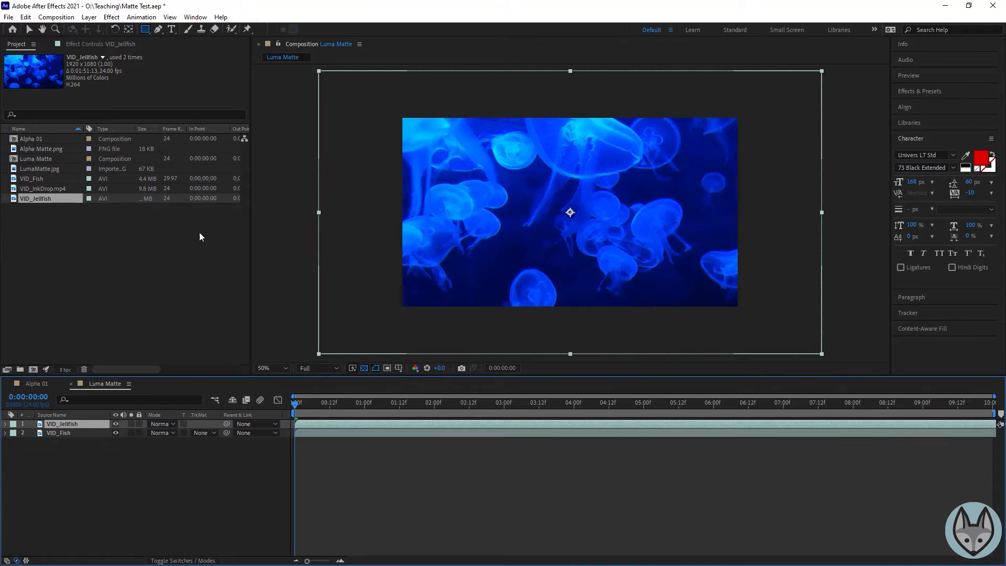
click(40, 170)
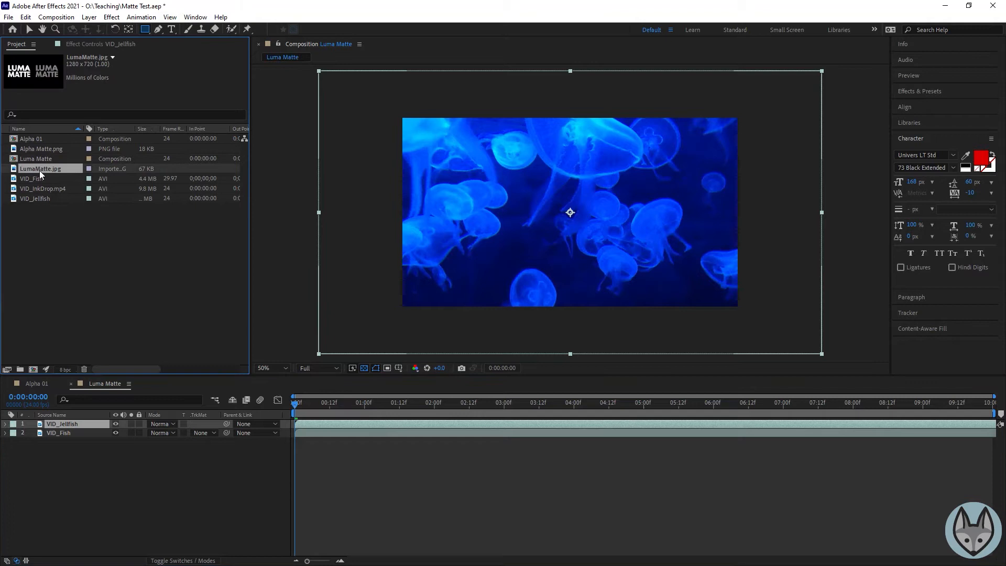
double_click(39, 170)
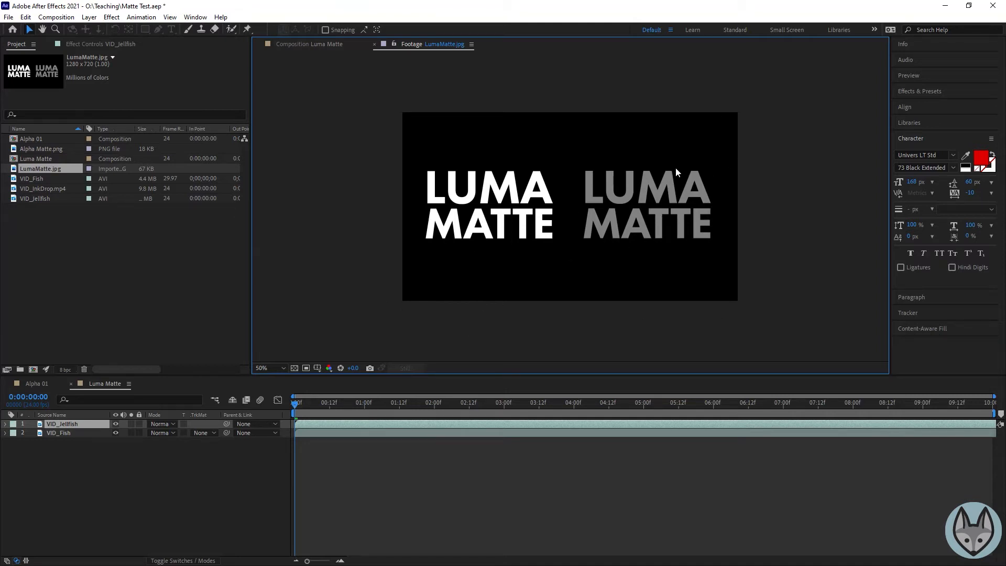
drag(34, 167, 284, 414)
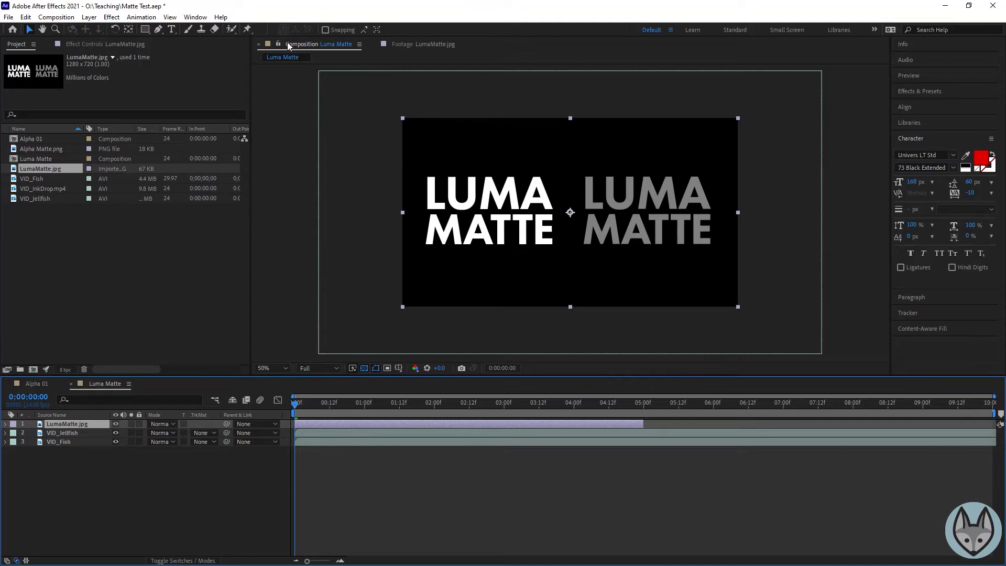
click(414, 46)
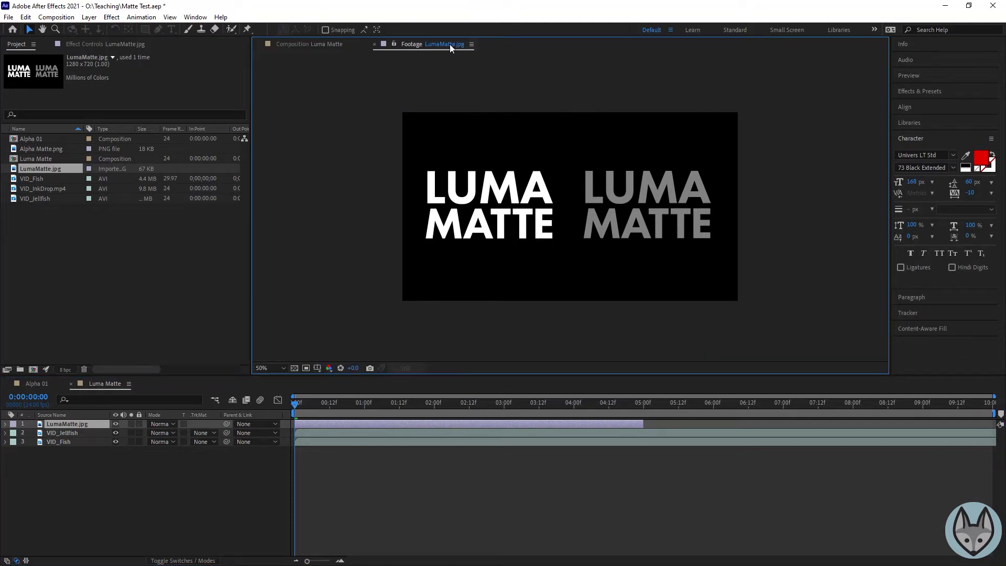
click(375, 44)
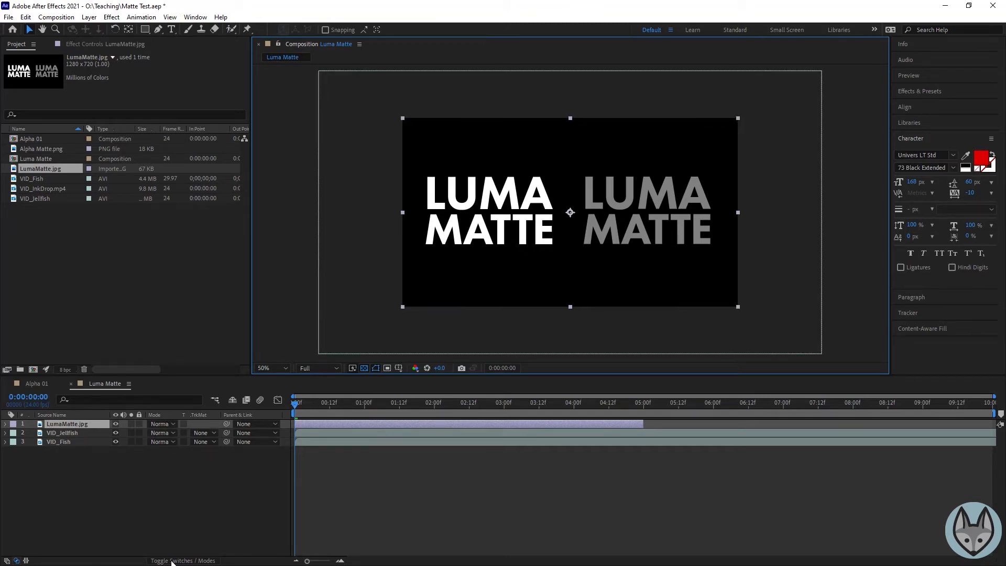
- Examine which track matte options the VID_Fish layer offers beneath VID_Jellfish, leaving it without a matte
click(63, 432)
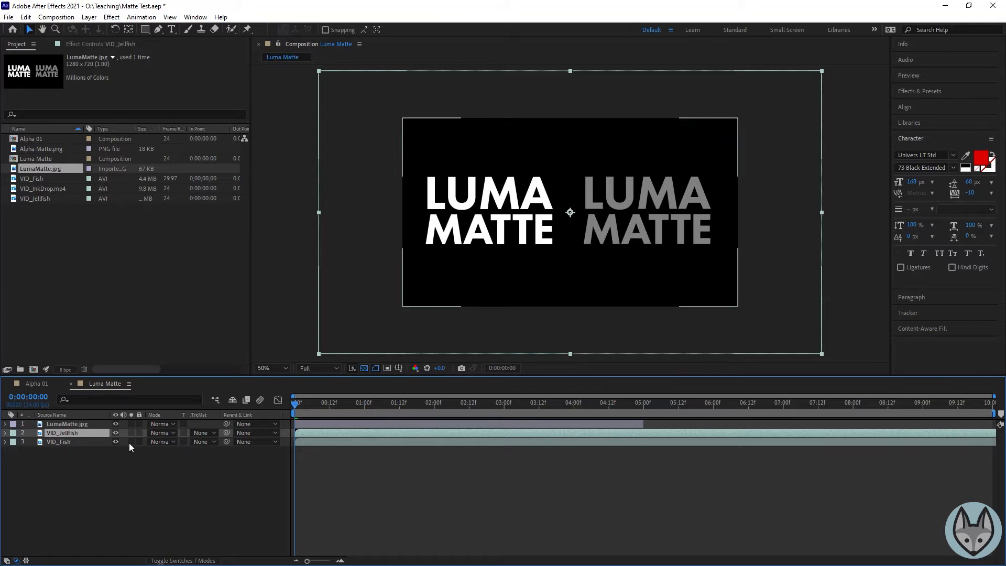
click(206, 441)
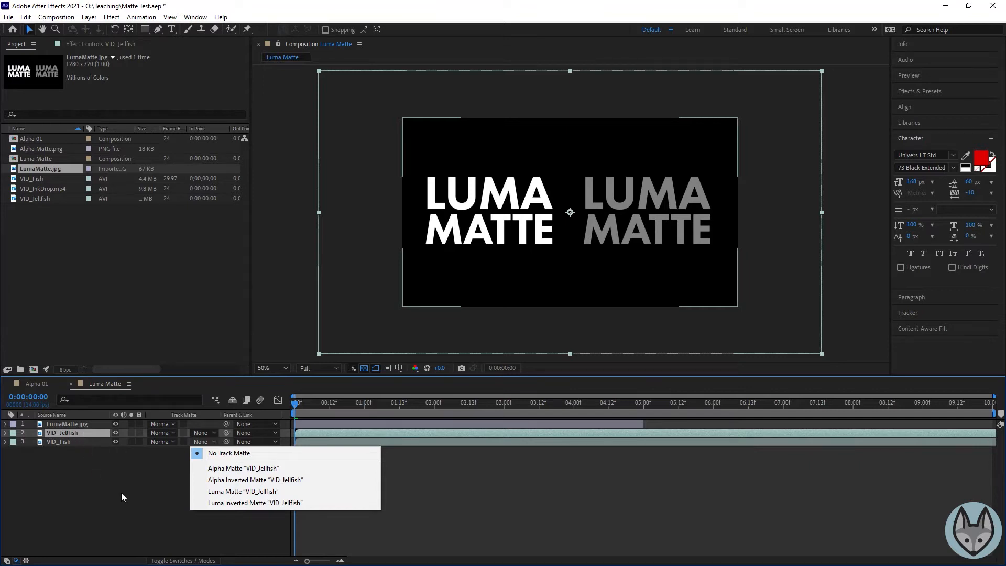
click(139, 497)
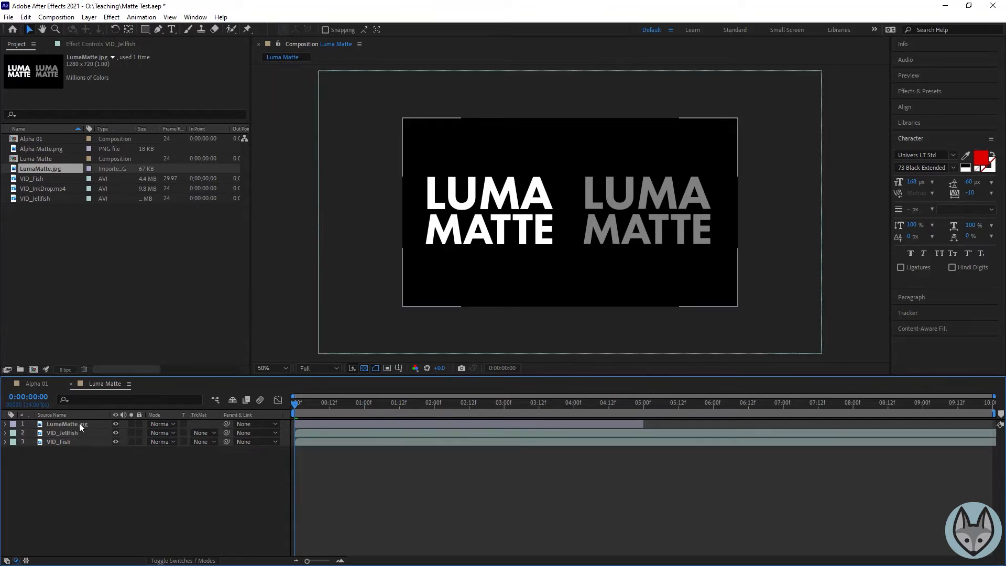
- Try LumaMatte.jpg directly above VID_Fish, inspect VID_Fish's track matte options, and return LumaMatte.jpg to the top of the layer stack
drag(74, 421, 76, 436)
click(204, 441)
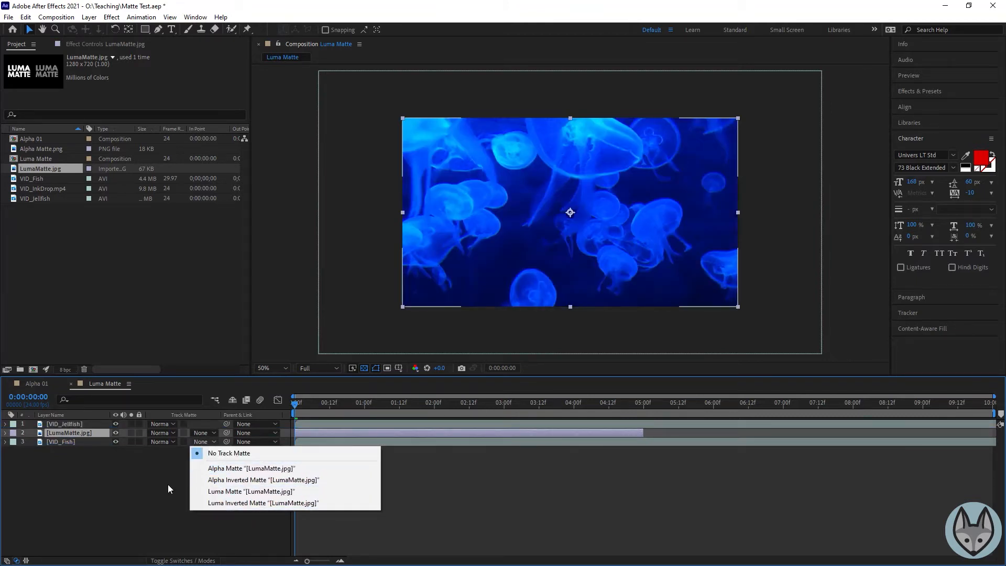
click(70, 434)
drag(72, 433, 73, 423)
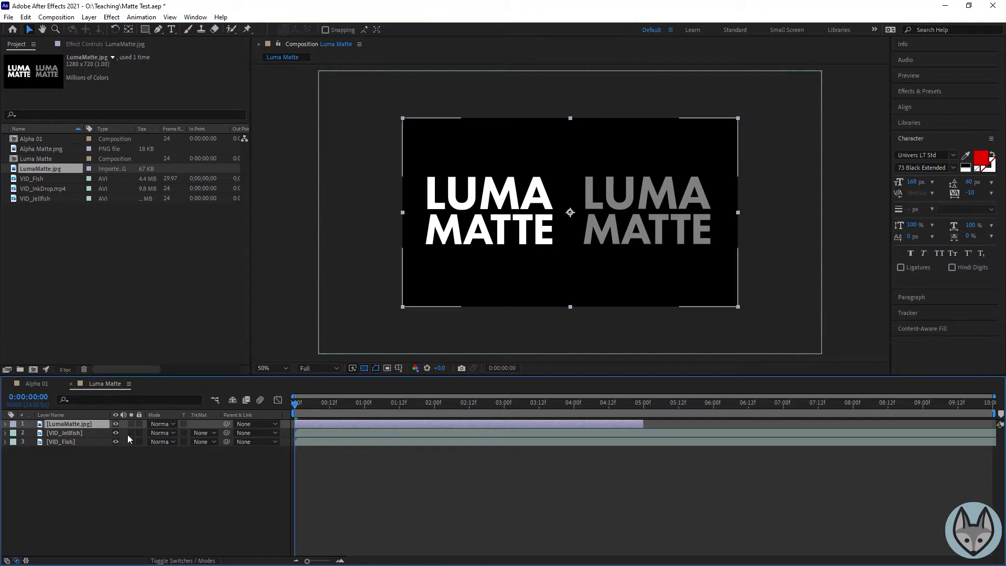
- Examine the track matte options of VID_Jellfish and switch the timeline's layer columns from modes to switches and back
click(203, 432)
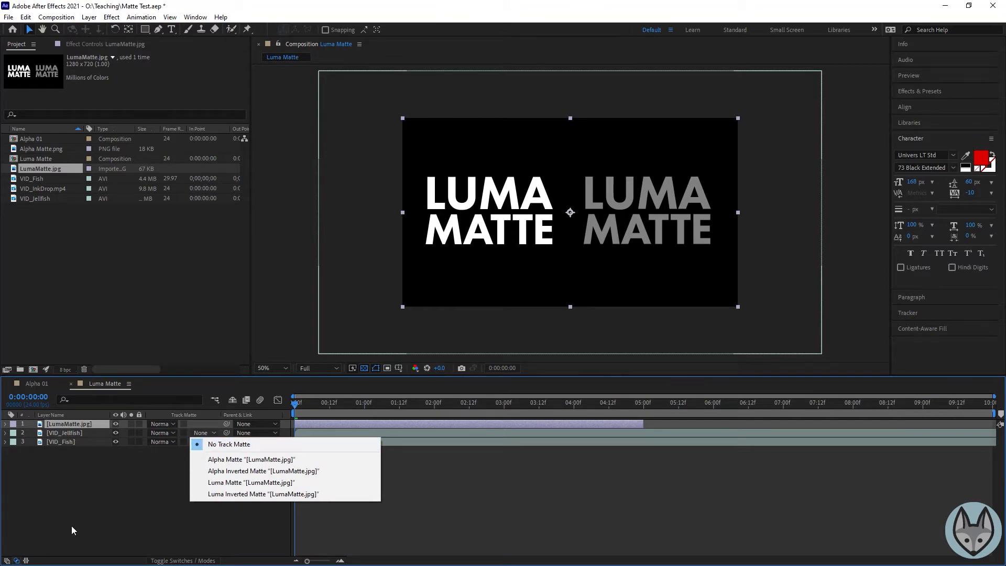
click(147, 471)
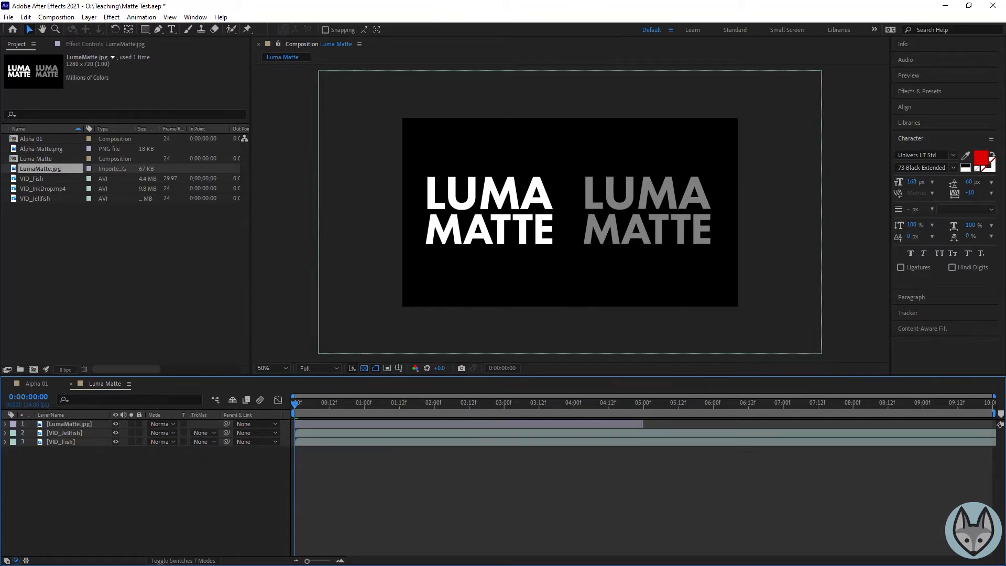
click(181, 561)
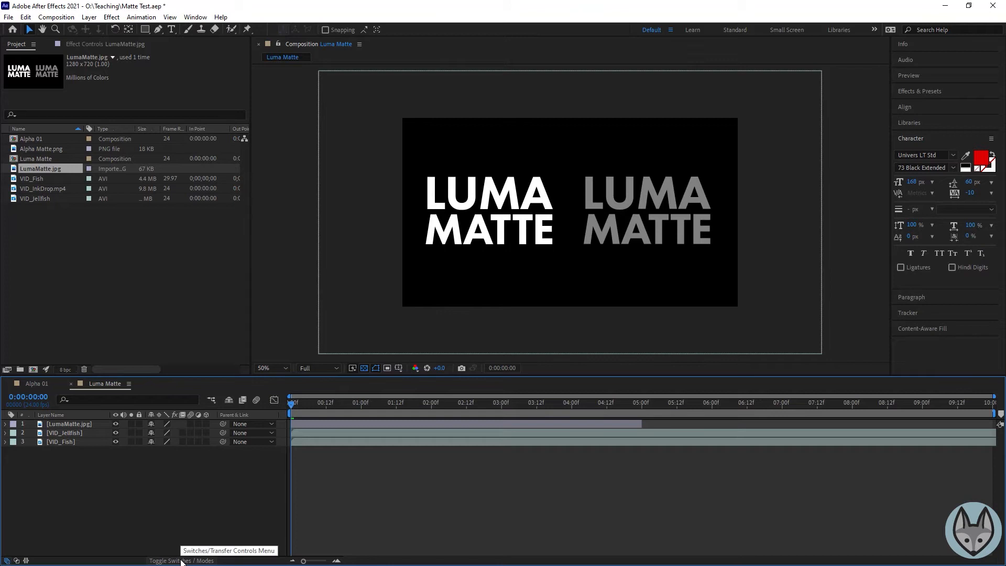
click(181, 561)
- Try Alpha Matte and Alpha Inverted Matte "[LumaMatte.jpg]" in turn as the track matte of VID_Jellfish
click(216, 433)
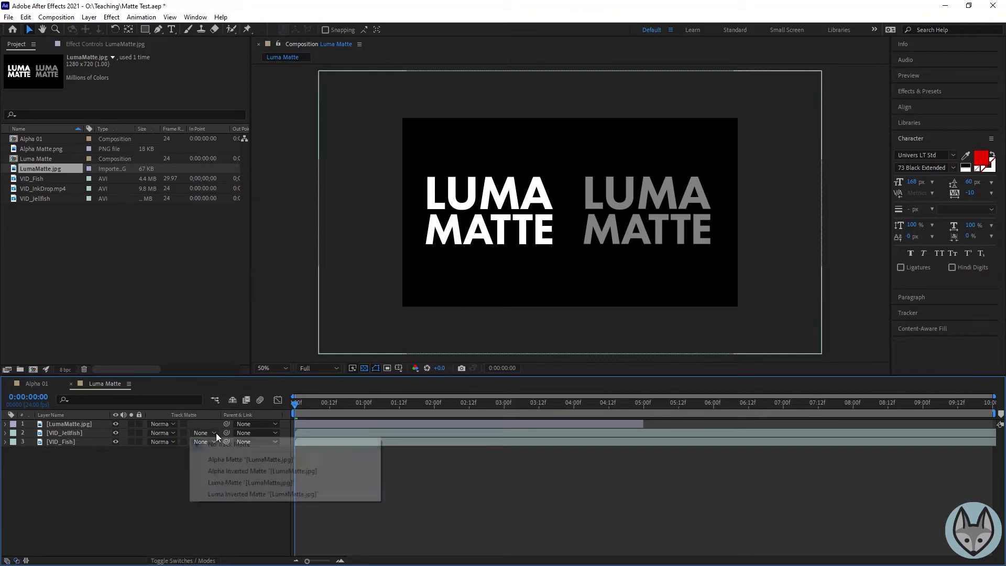
click(285, 461)
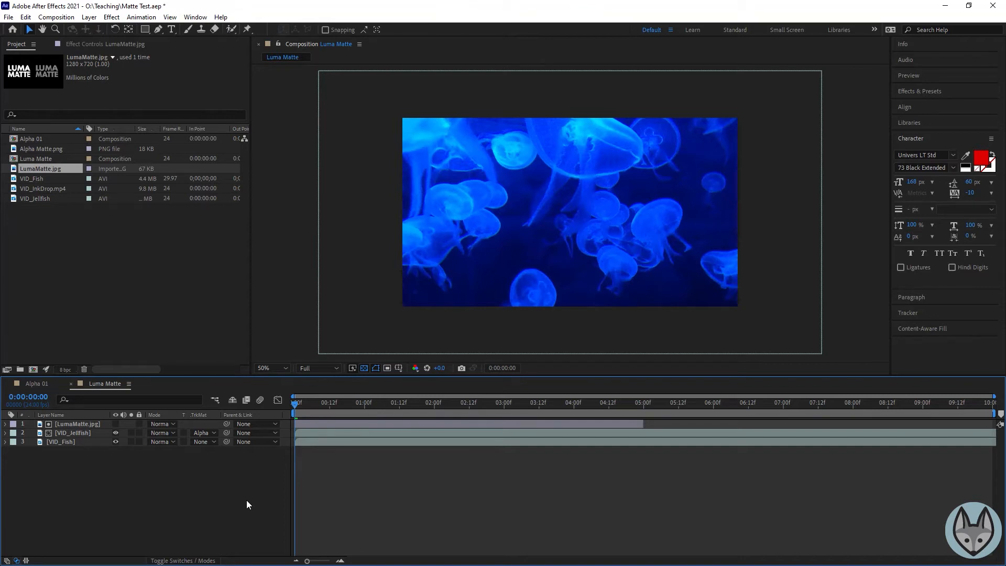
click(212, 433)
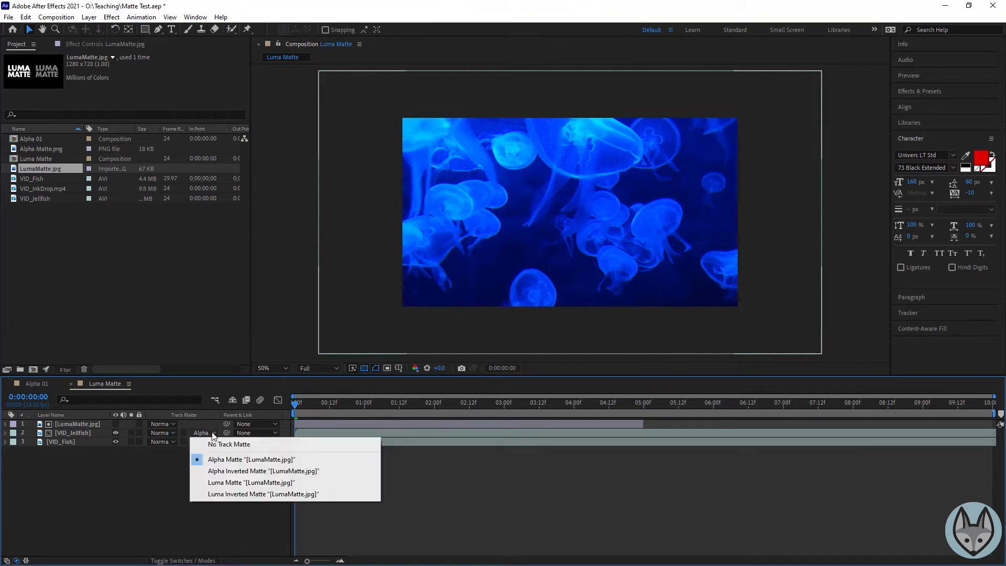
click(225, 475)
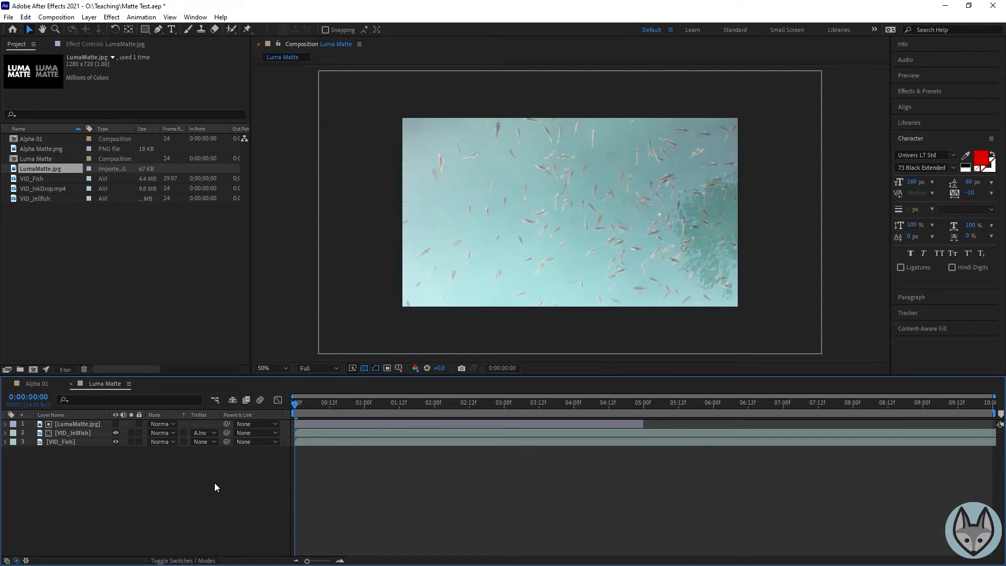
- Change VID_Jellfish's track matte to Luma Matte "[LumaMatte.jpg]" and preview the composition from its start
click(213, 433)
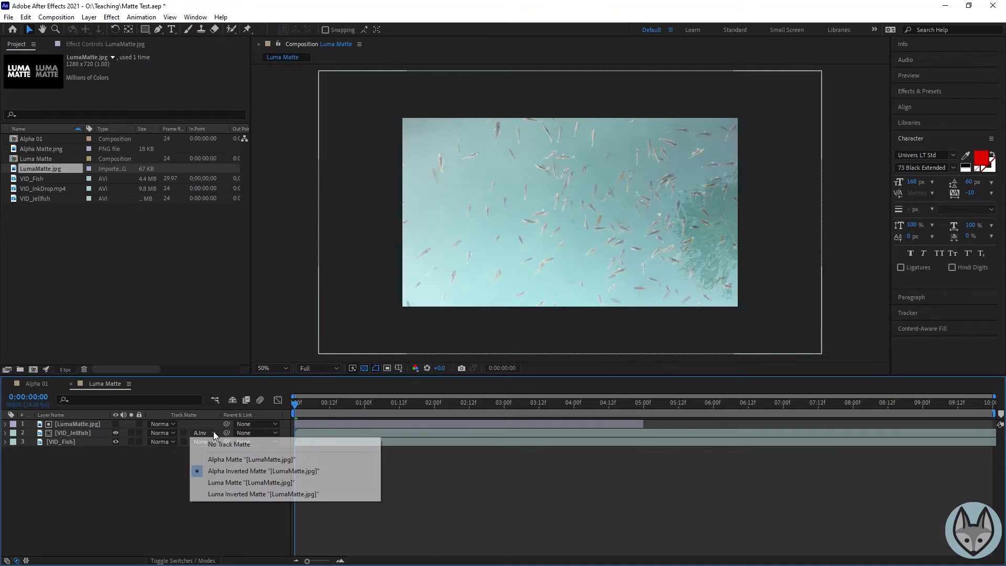
click(226, 482)
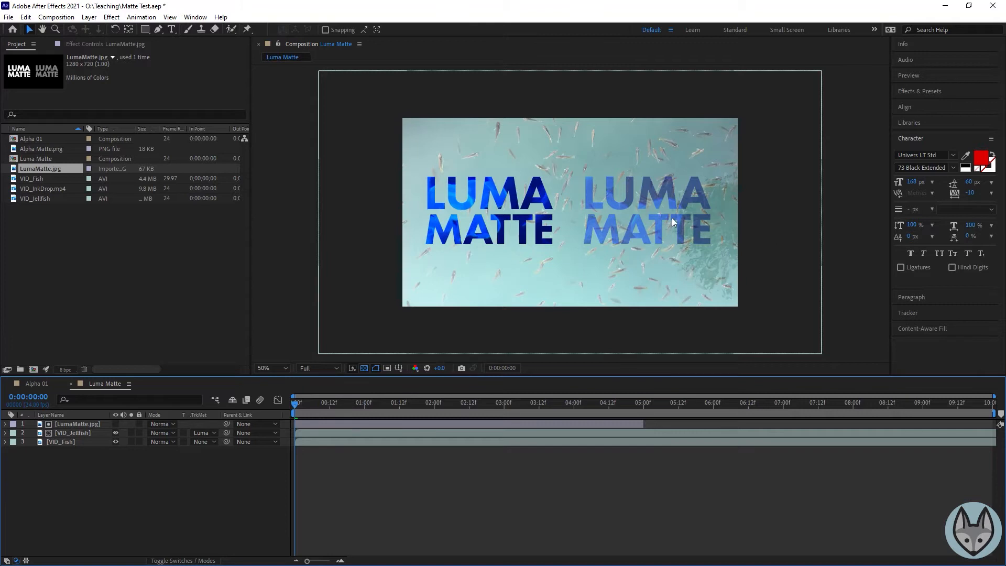
key(space)
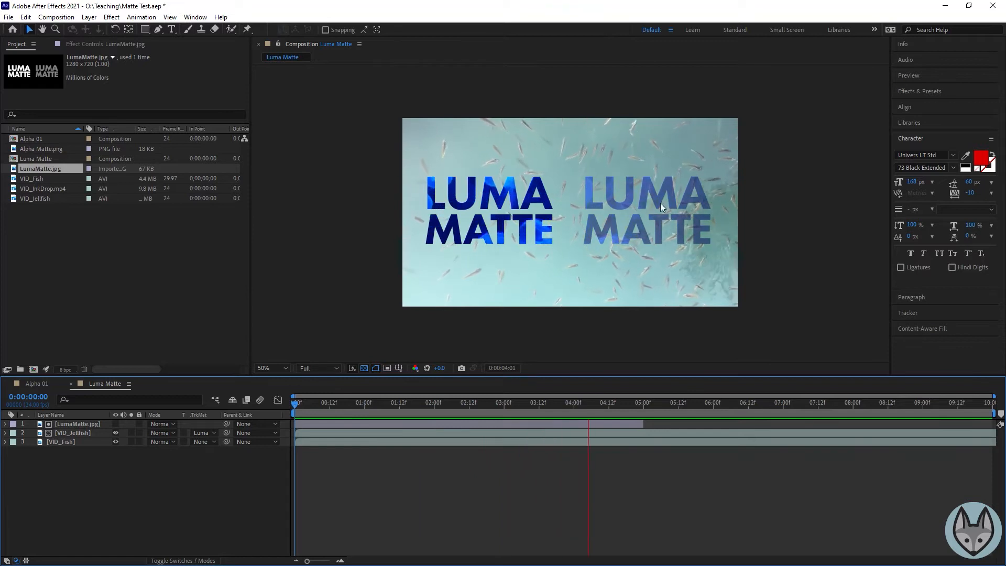
key(space)
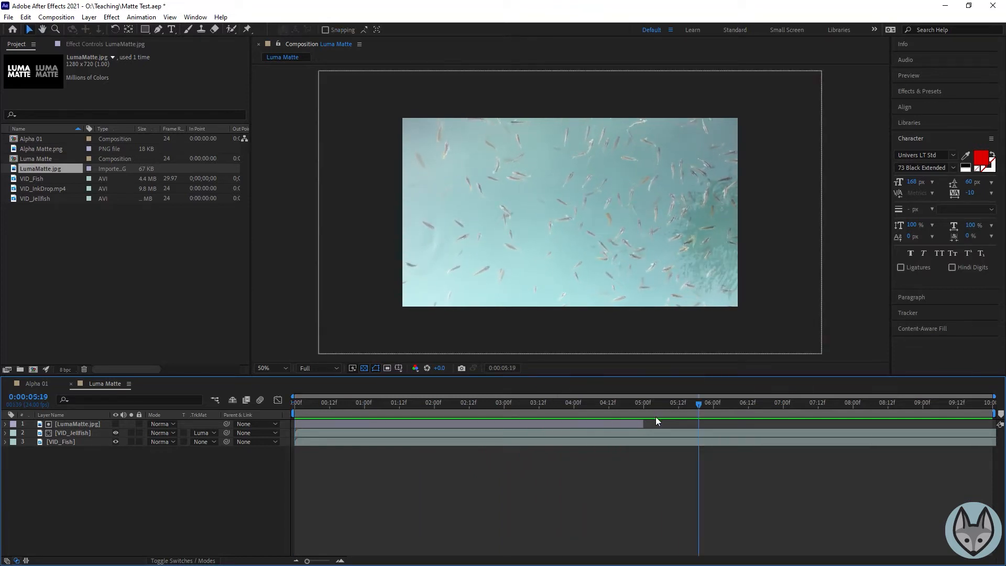
- Extend the LumaMatte.jpg layer to the end of the composition and preview the result from 0:00:00:00
drag(644, 422, 990, 415)
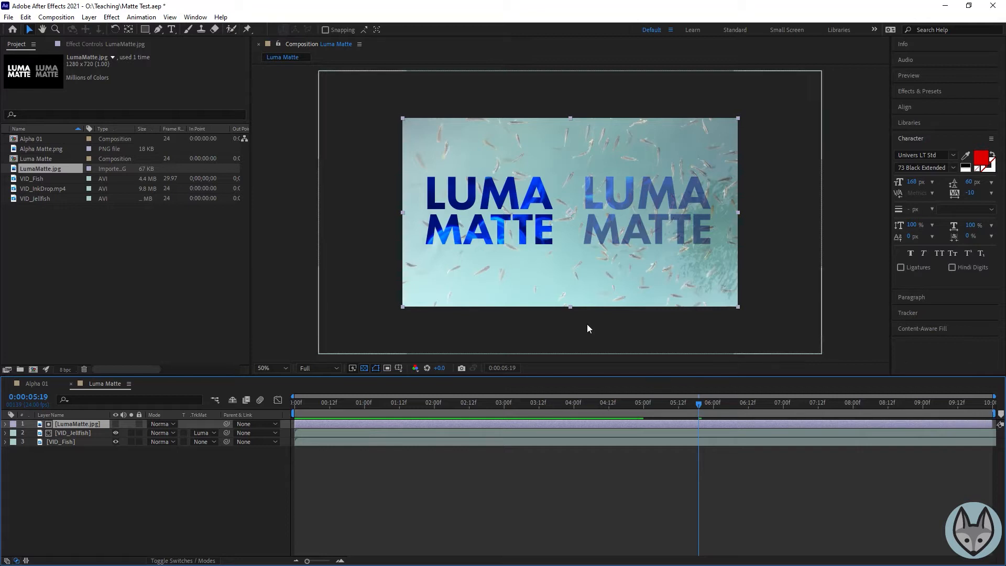
drag(699, 406, 161, 426)
key(space)
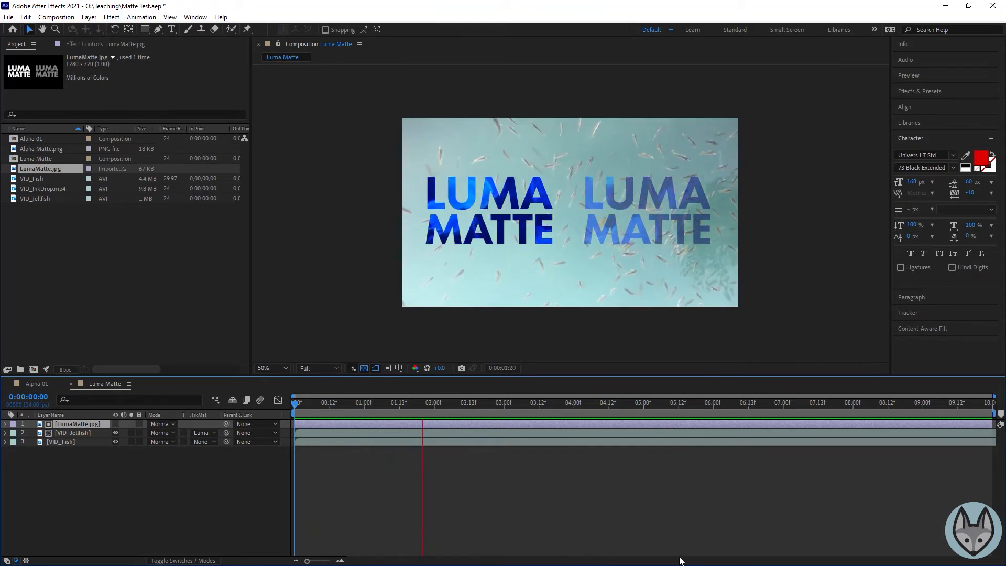
key(space)
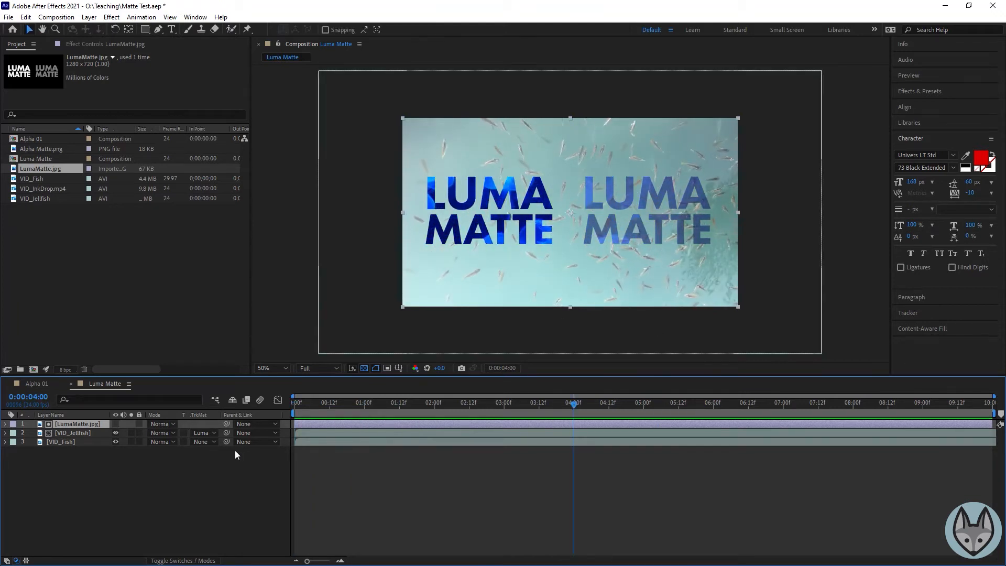
- Change VID_Jellfish's track matte to Luma Inverted Matte "[LumaMatte.jpg]" and preview the result from 0:00:00:00
click(206, 435)
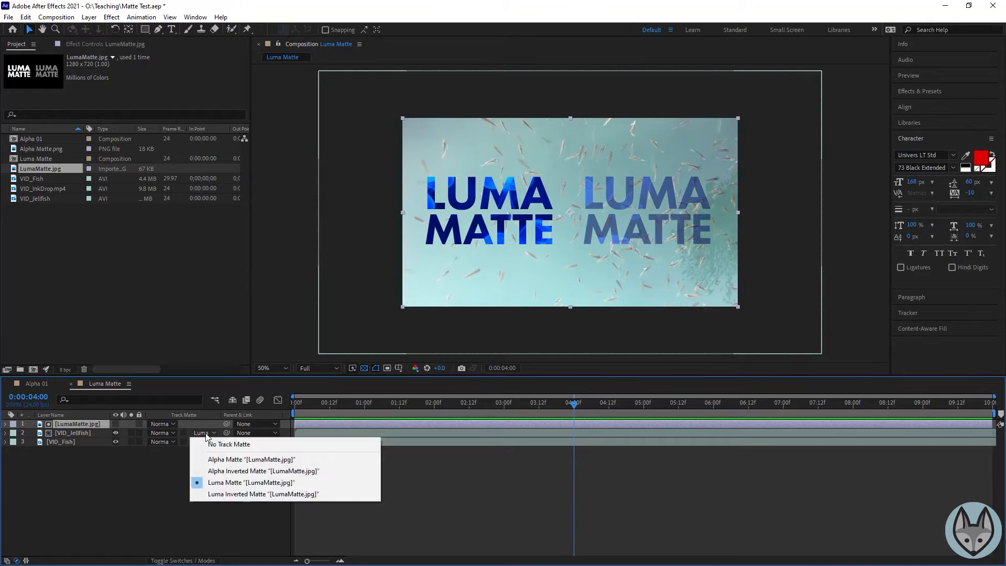
click(232, 494)
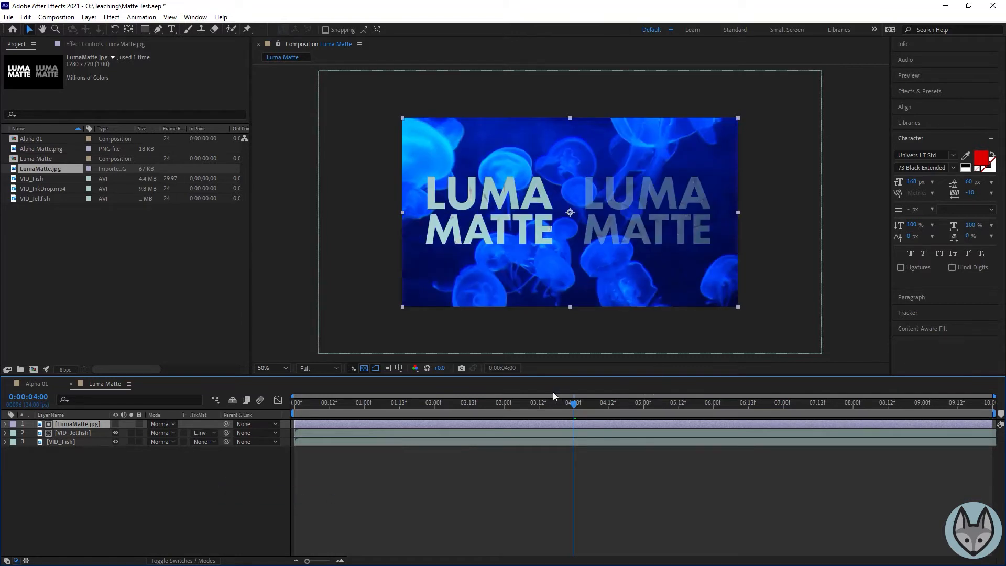
drag(574, 403, 231, 419)
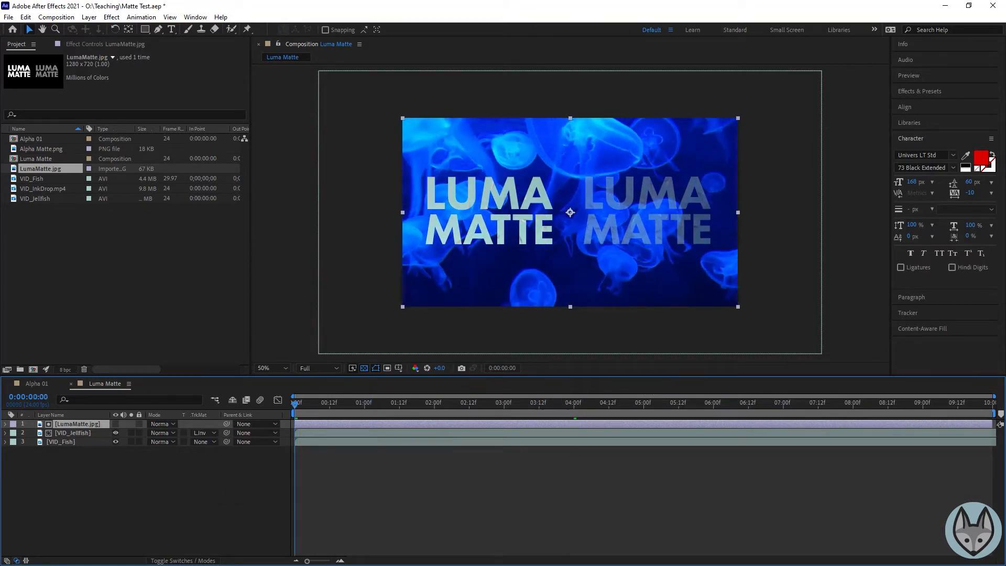
key(space)
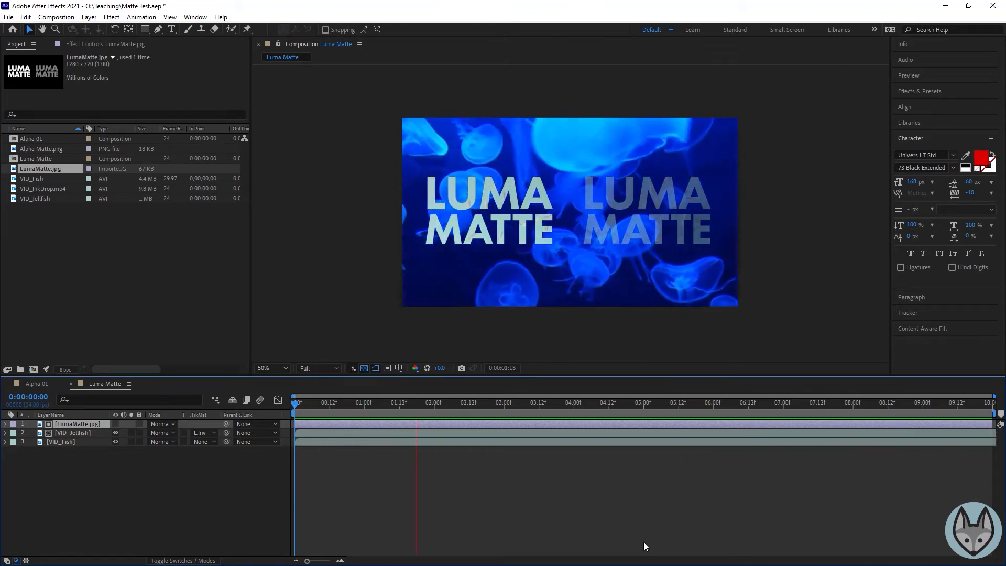
key(space)
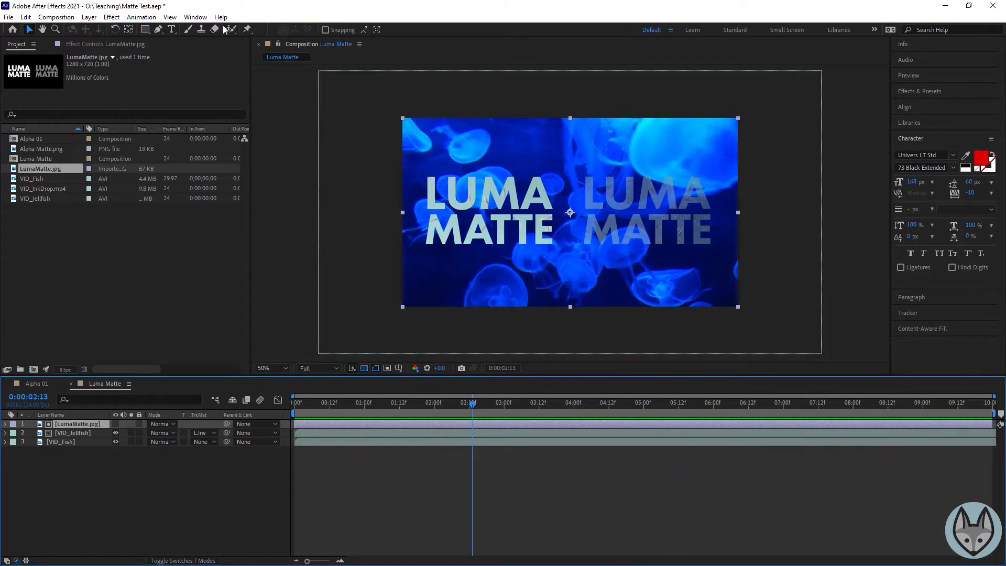
- Create a new composition named Ink Drop, keeping the other composition settings as offered
click(56, 16)
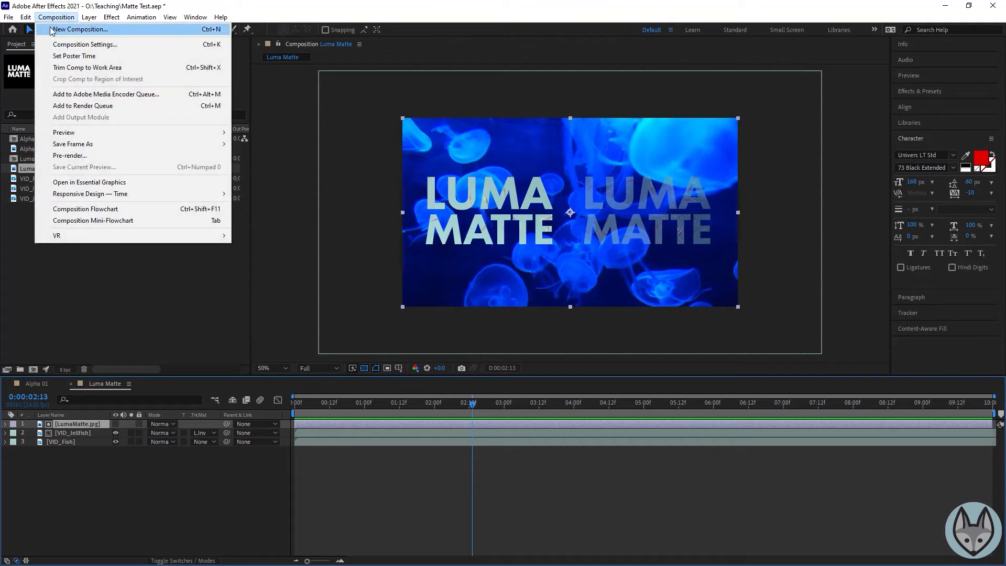
click(52, 30)
click(551, 110)
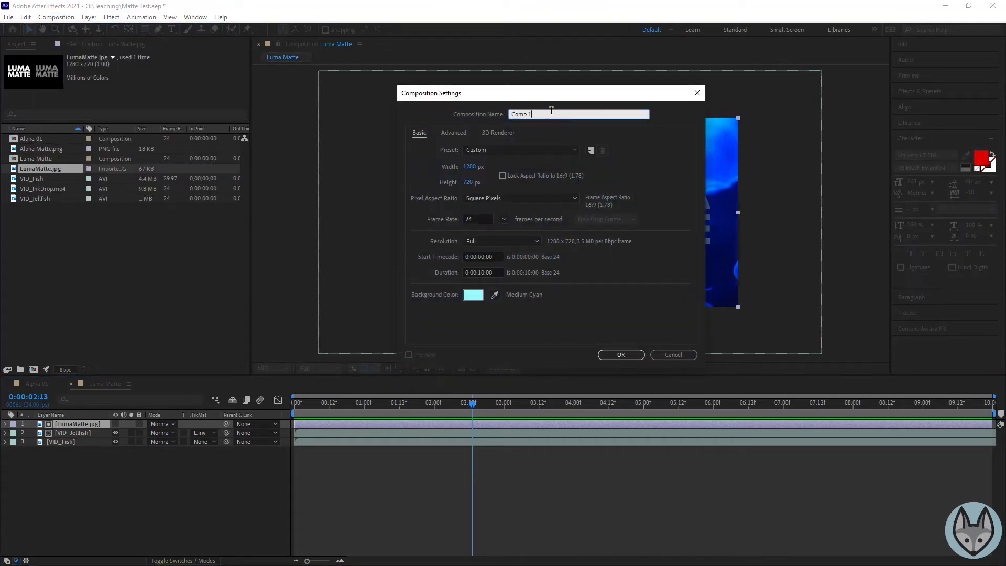
drag(545, 114, 491, 123)
text(Ink Drop)
key(Return)
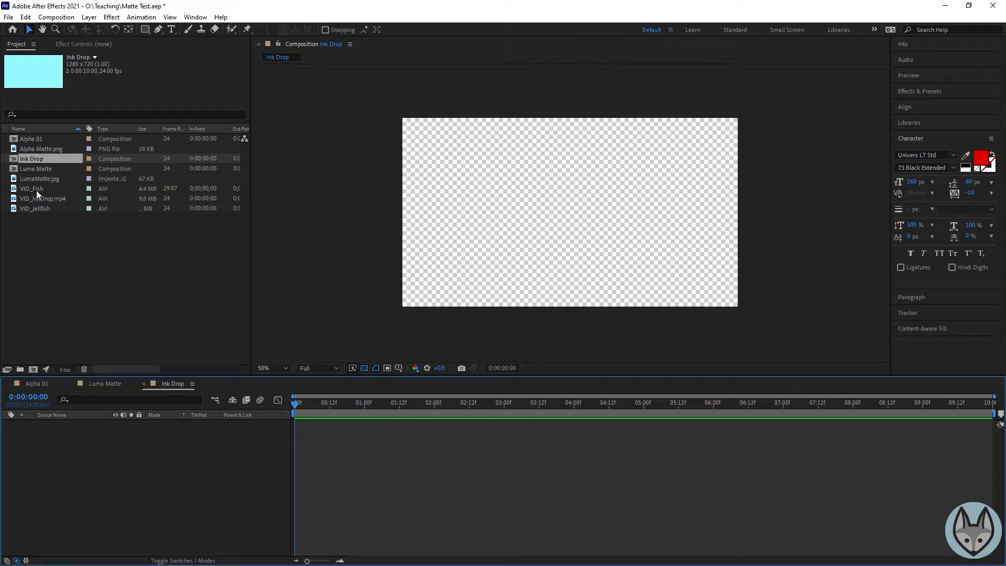
- Stack VID_Fish, VID_Jellfish and VID_InkDrop.mp4 from bottom to top in the Ink Drop composition and preview the ink footage
drag(36, 188, 97, 463)
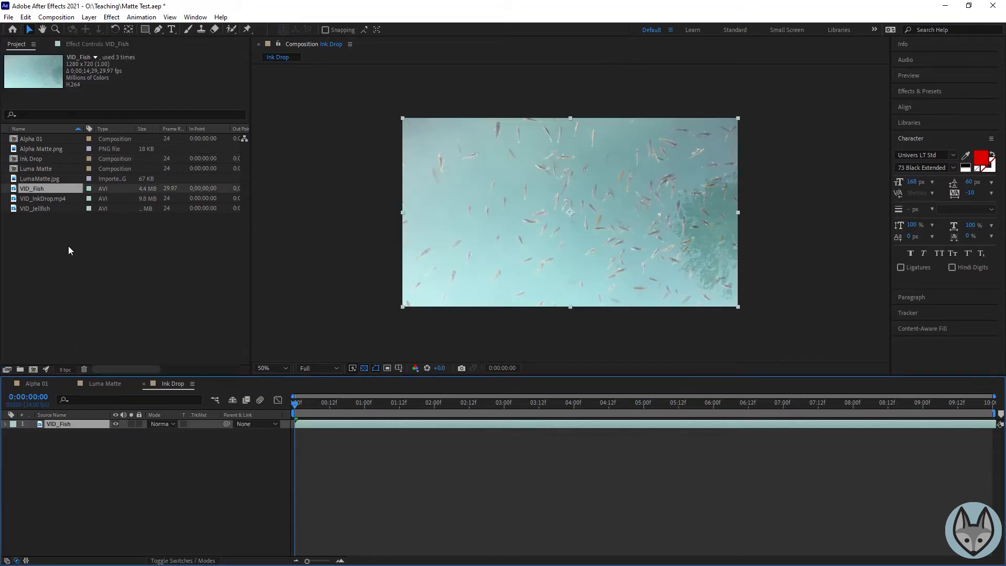
drag(40, 208, 96, 423)
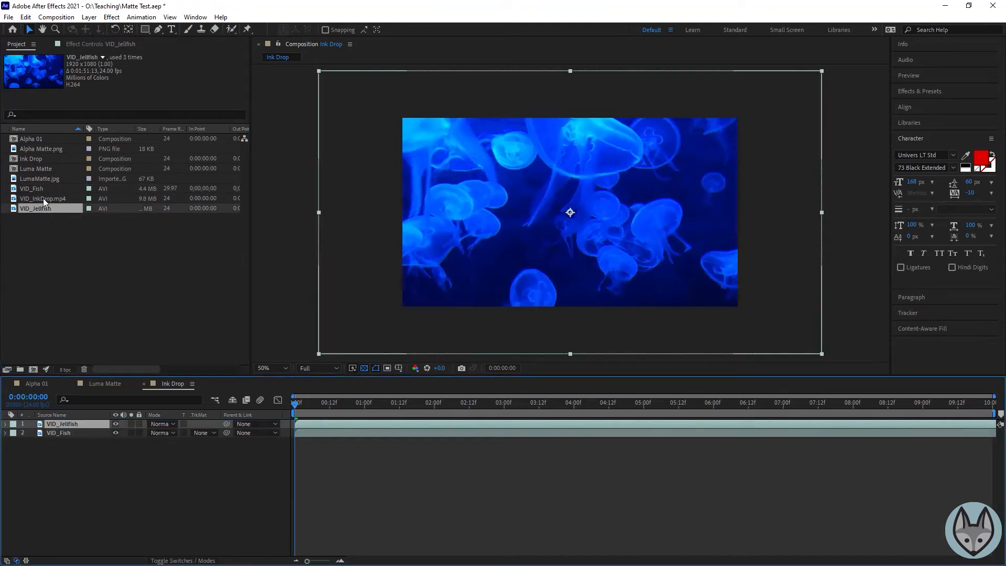
drag(45, 199, 84, 421)
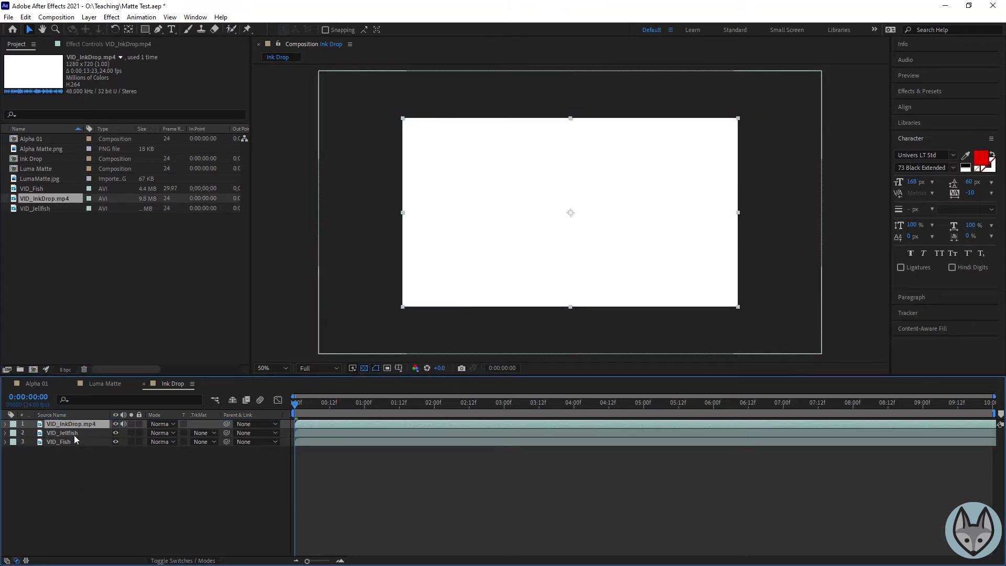
click(74, 435)
click(77, 443)
click(87, 482)
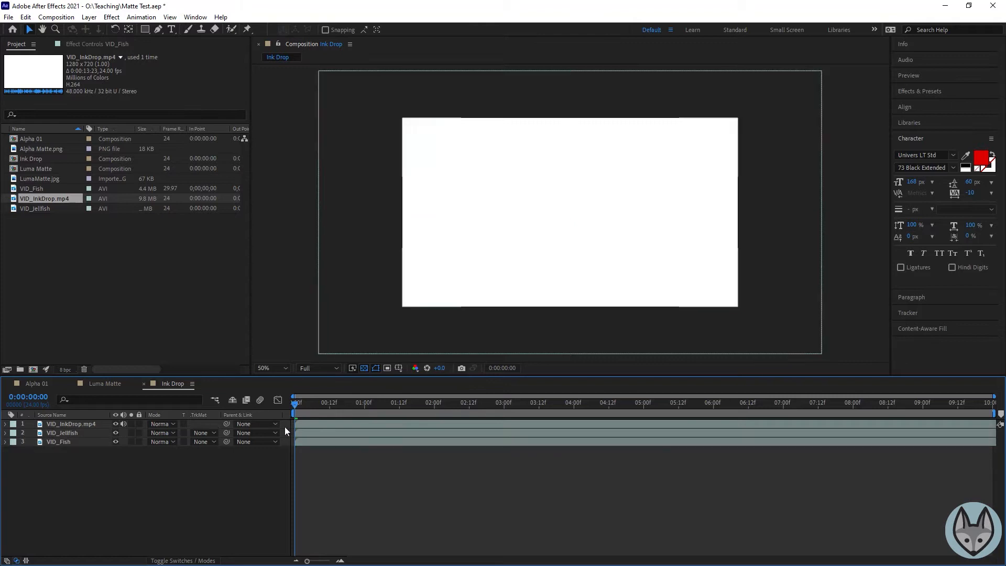
key(space)
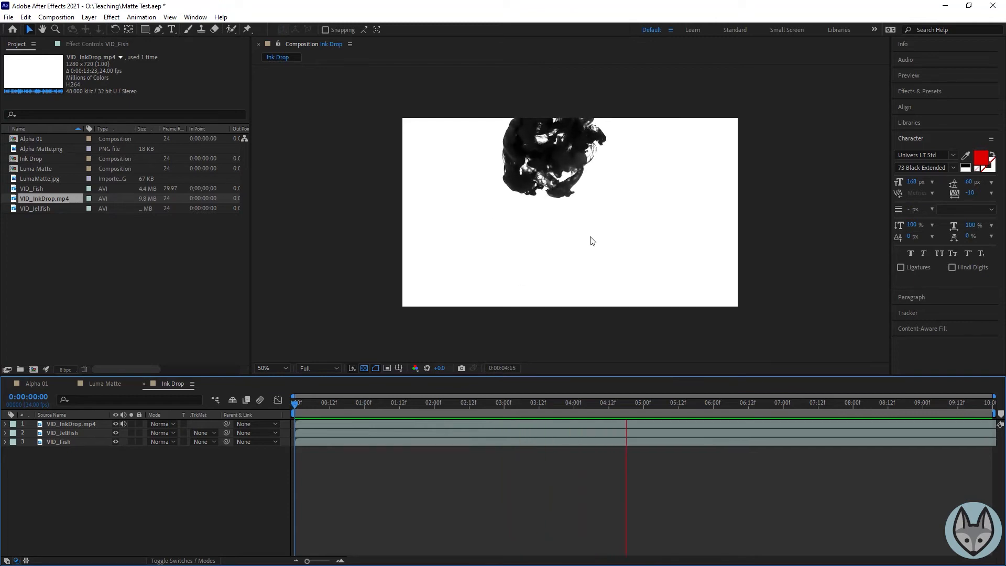
key(space)
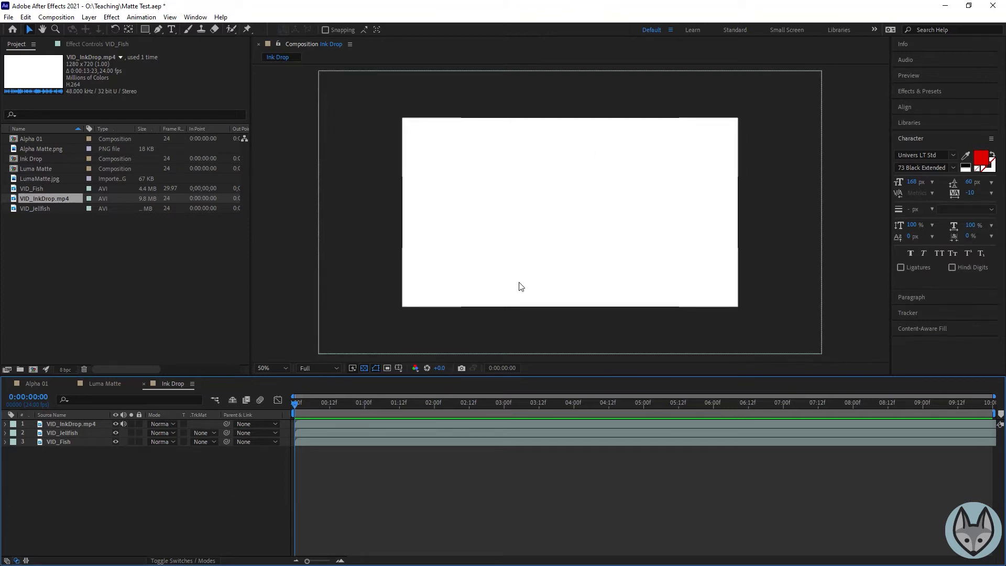
- Set VID_Jellfish's track matte to Luma Matte "VID_InkDrop.mp4" and preview the result from 0:00:00:00
click(207, 438)
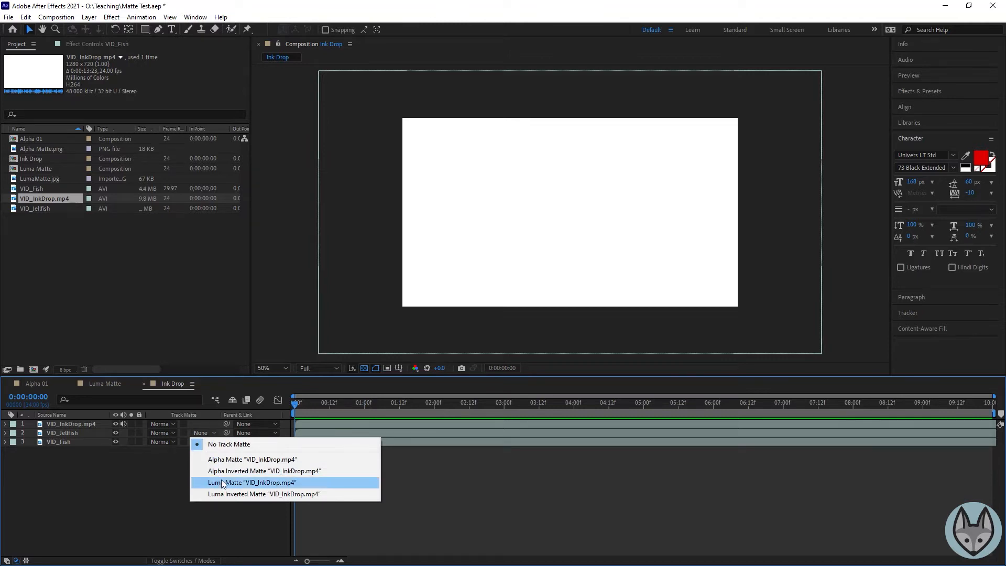
click(222, 482)
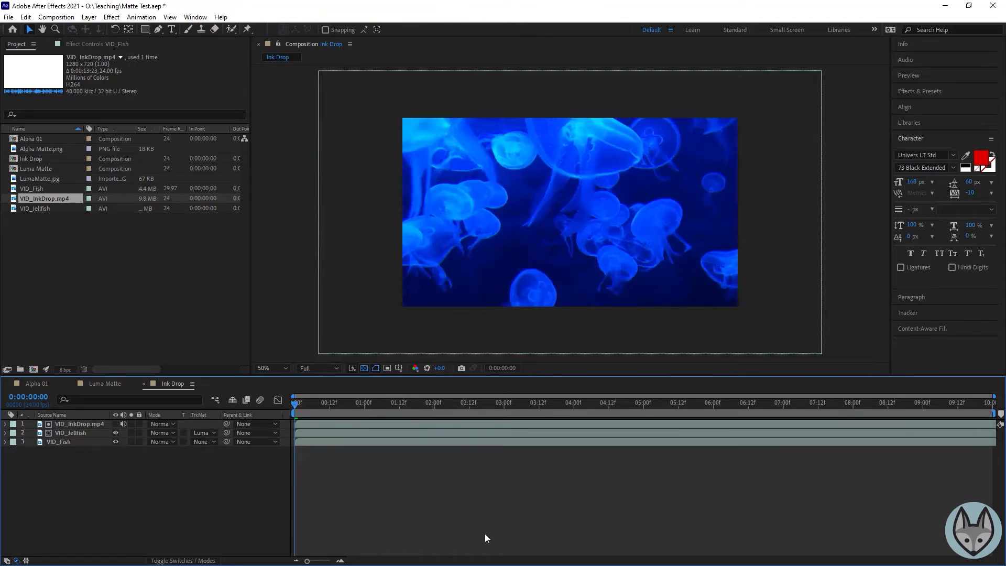
key(space)
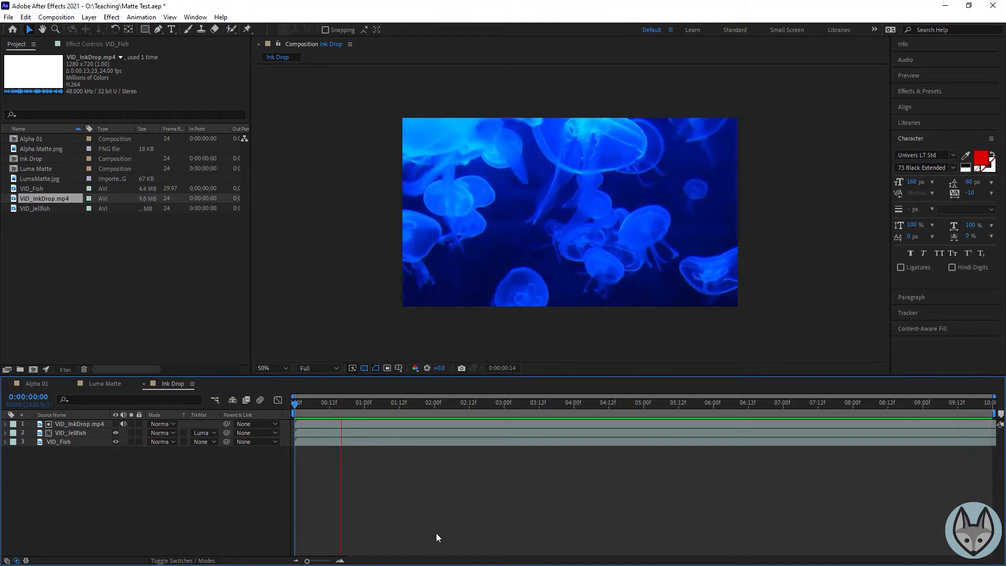
key(space)
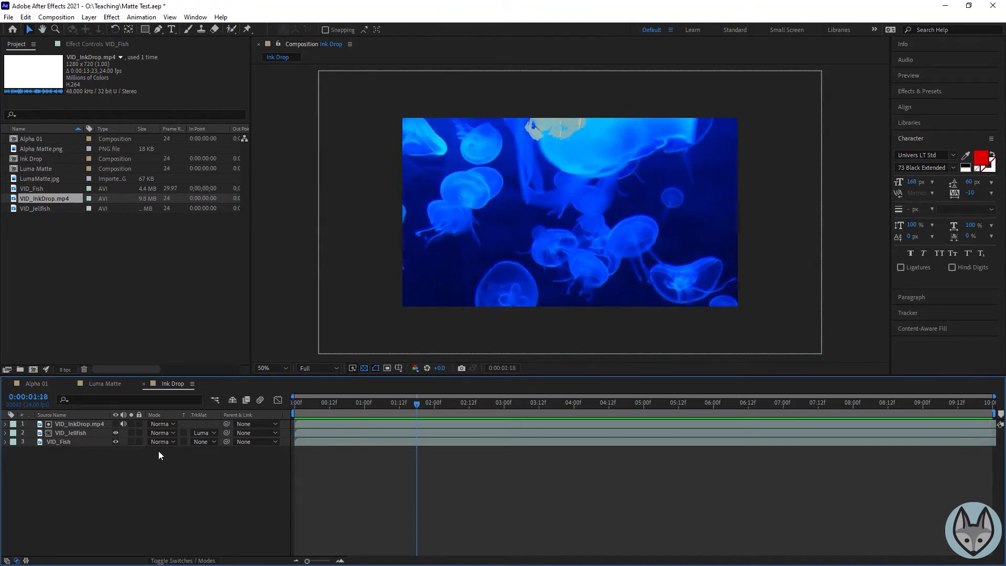
- Change VID_Jellfish's track matte to Luma Inverted Matte "VID_InkDrop.mp4" and preview the result from 0:00:00:00
click(208, 433)
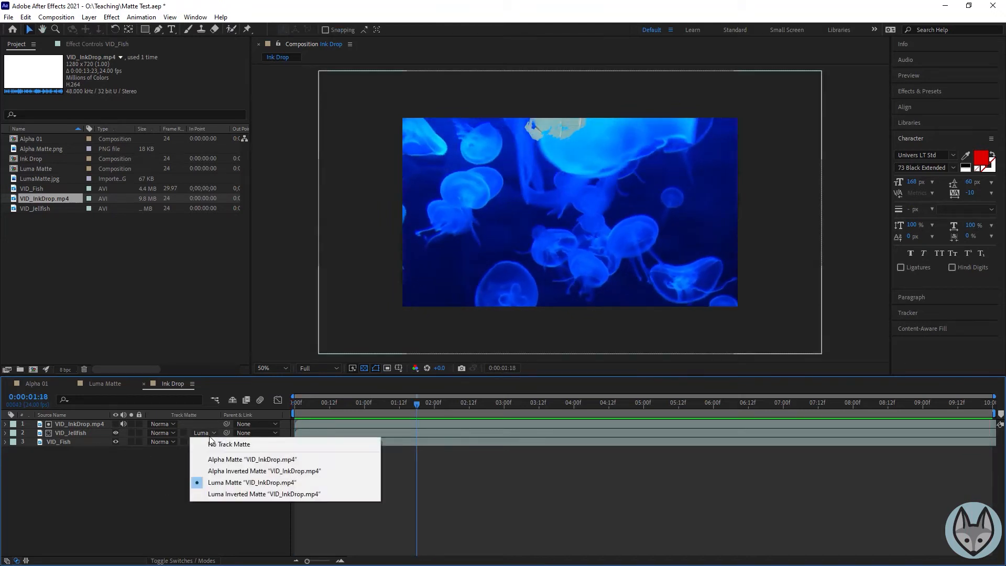
click(221, 494)
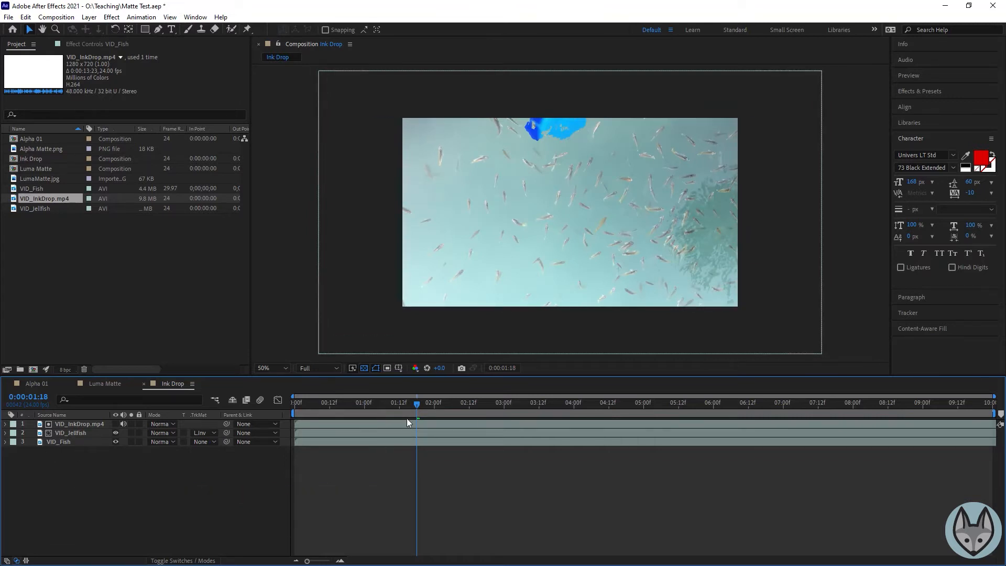
key(Home)
key(space)
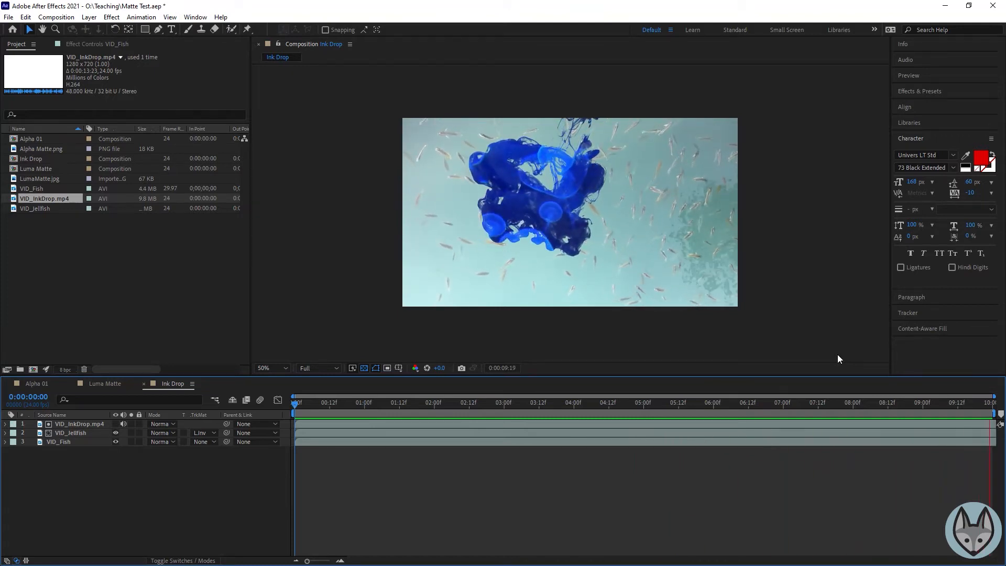
key(space)
mouse_move(378, 398)
mouse_down()
mouse_move(388, 404)
mouse_move(276, 410)
mouse_move(453, 403)
mouse_move(227, 425)
mouse_up()
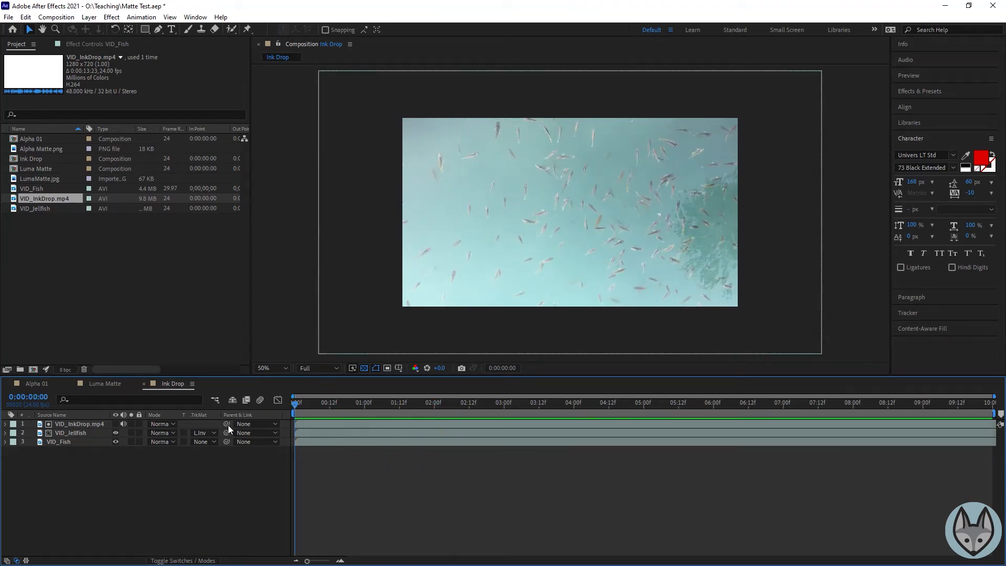
- Show VID_InkDrop.mp4 at 0:00:02:07, then switch VID_Jellfish's track matte to Luma Matte and back to Luma Inverted Matte
click(115, 424)
mouse_move(307, 407)
mouse_down()
mouse_move(586, 402)
mouse_move(538, 423)
mouse_move(333, 432)
mouse_move(454, 432)
mouse_up()
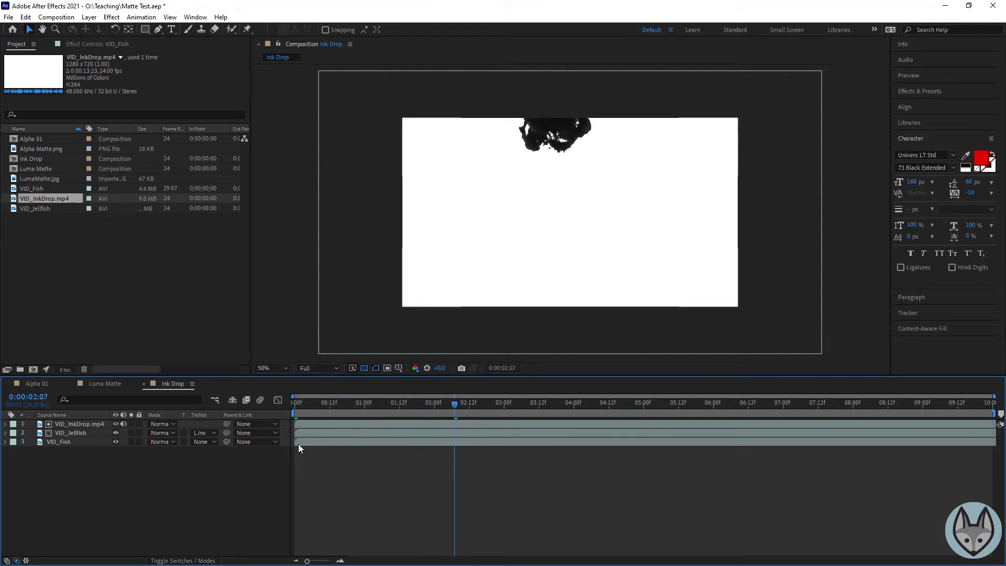
click(206, 433)
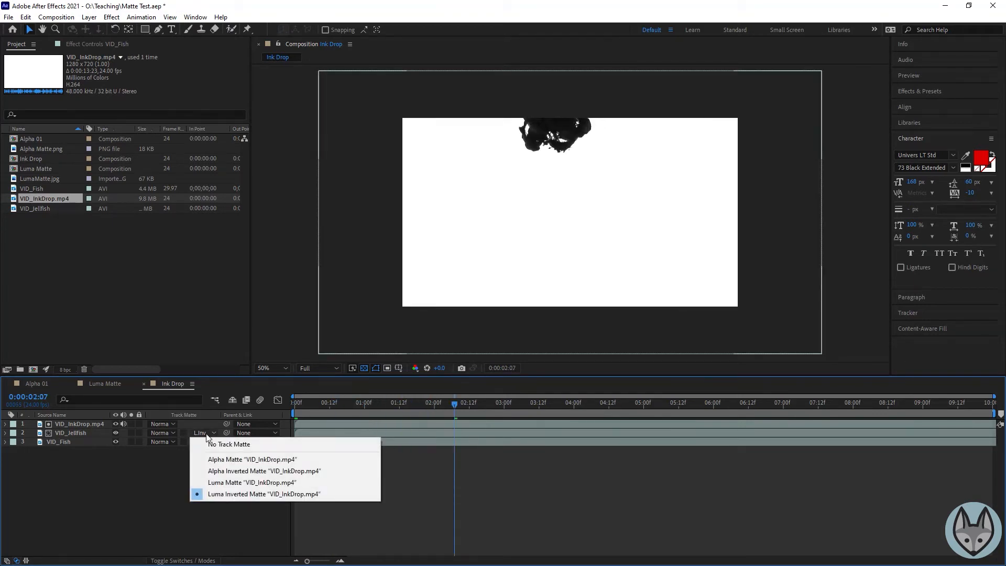
click(217, 484)
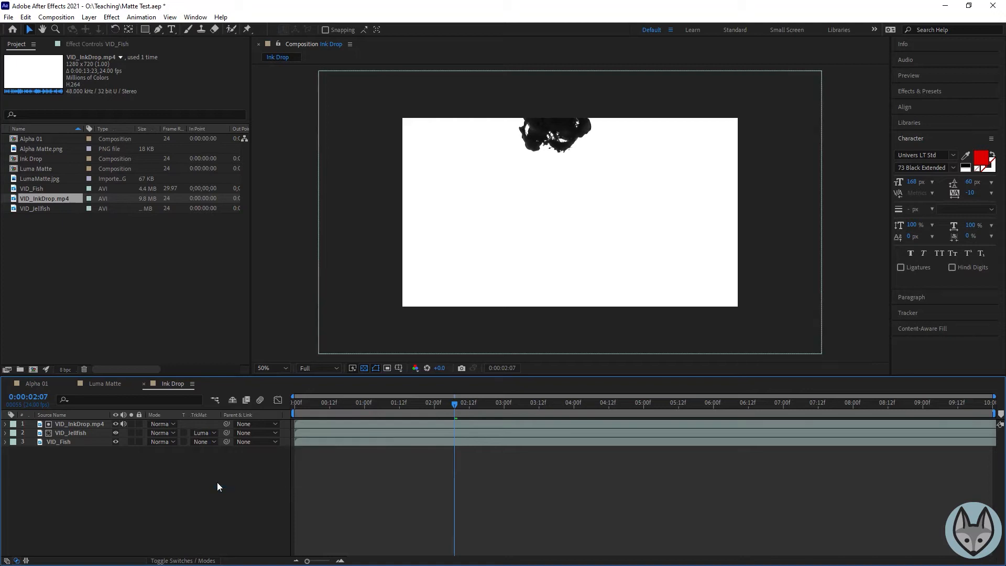
click(203, 434)
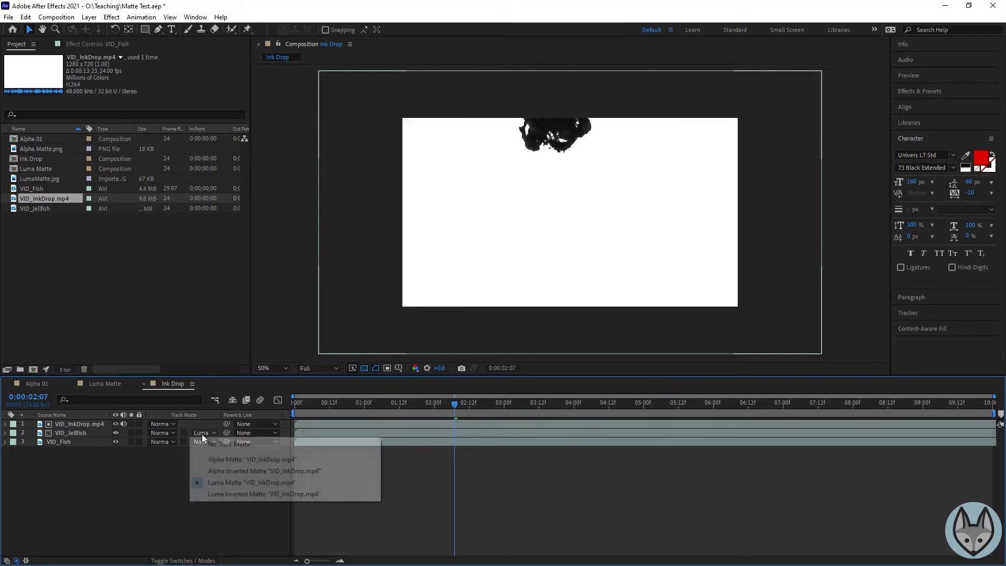
click(207, 493)
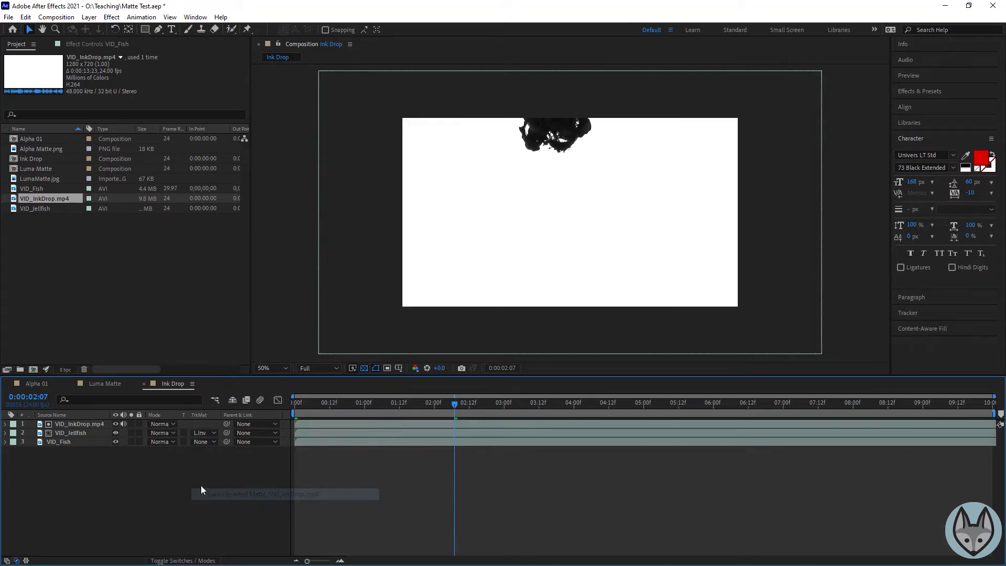
- Remove VID_Jellfish's track matte, then reapply it as Luma Matte "VID_InkDrop.mp4"
click(202, 432)
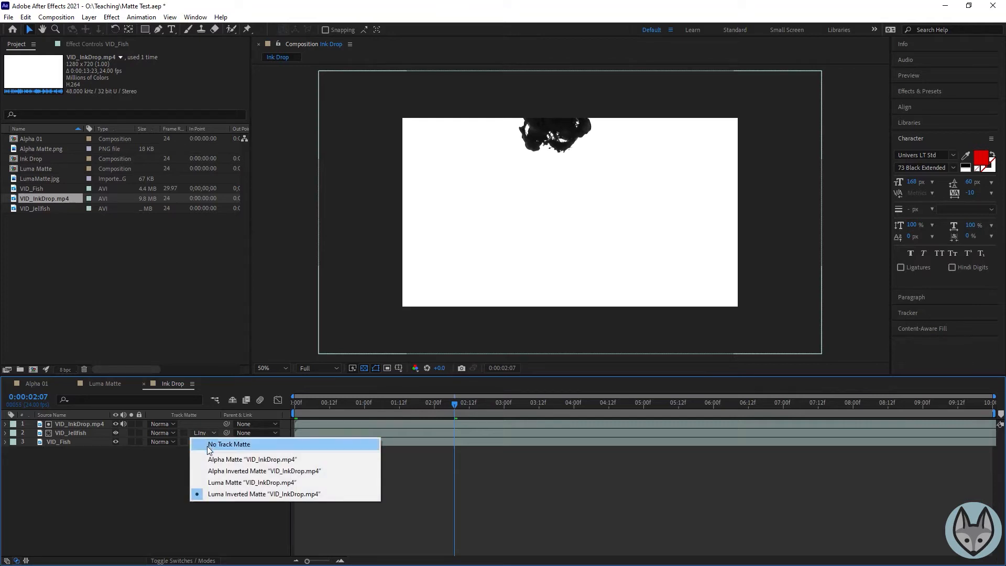
click(206, 446)
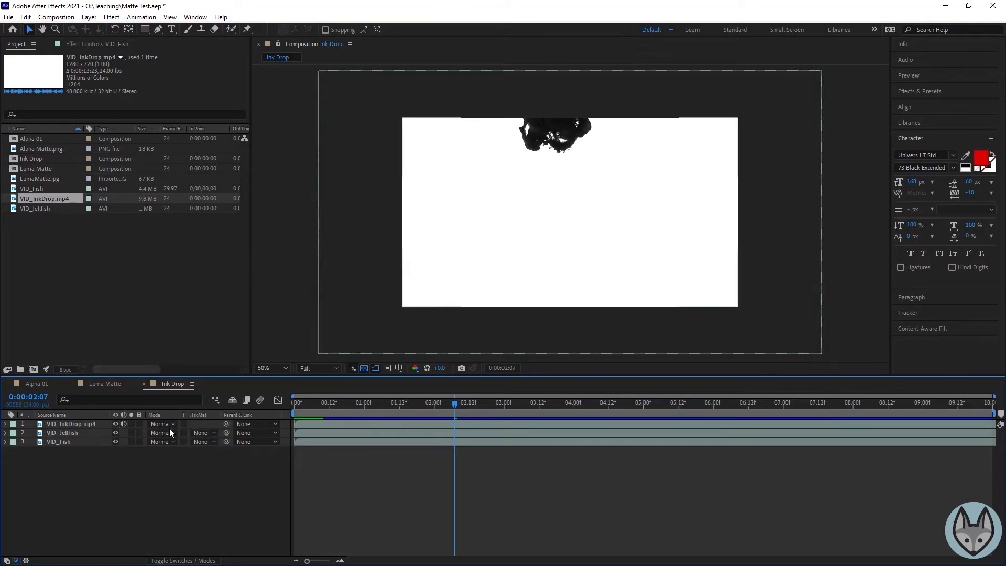
click(208, 435)
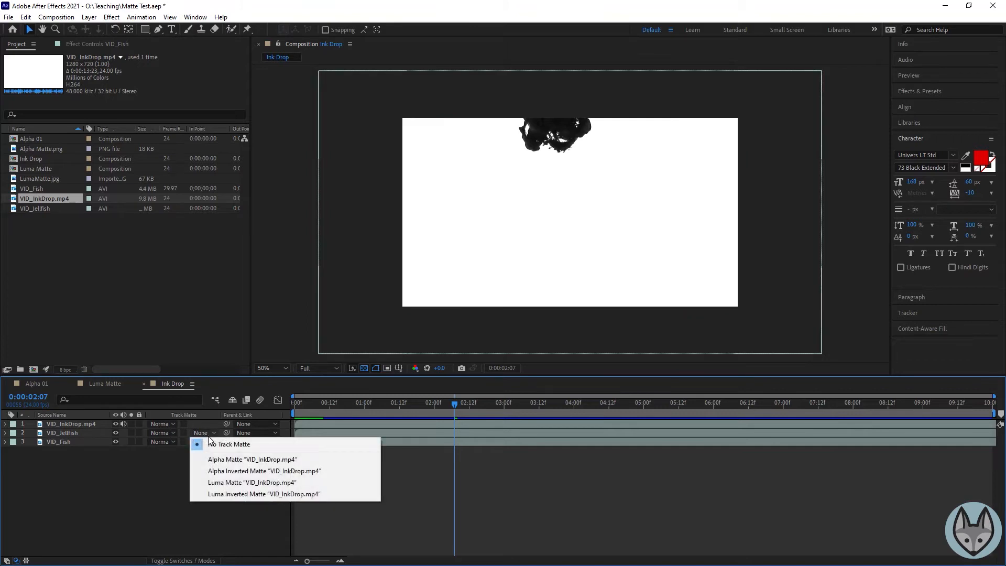
click(215, 482)
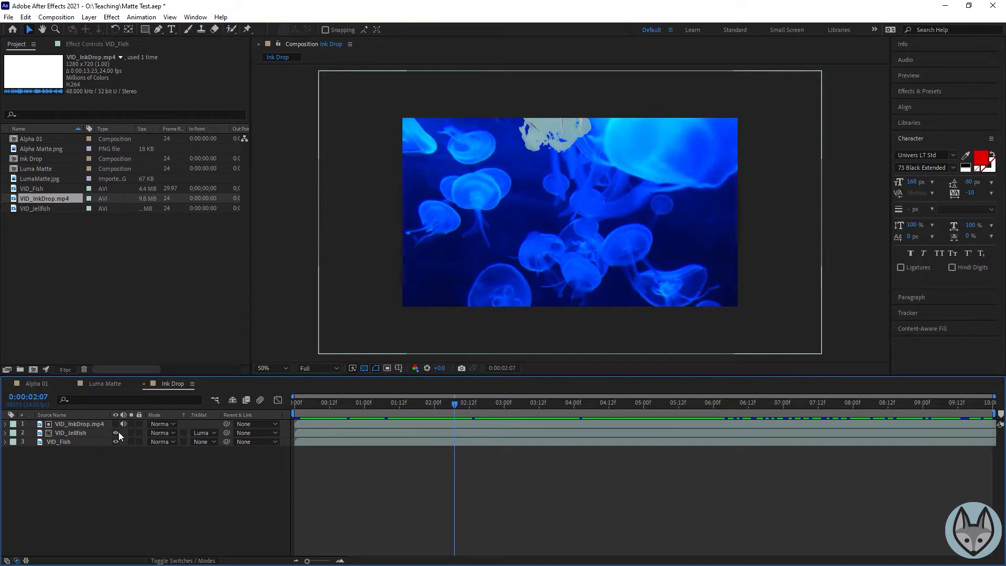
- Temporarily show the VID_InkDrop.mp4 layer and compare it with the matted result at 0:00:05:02
click(116, 423)
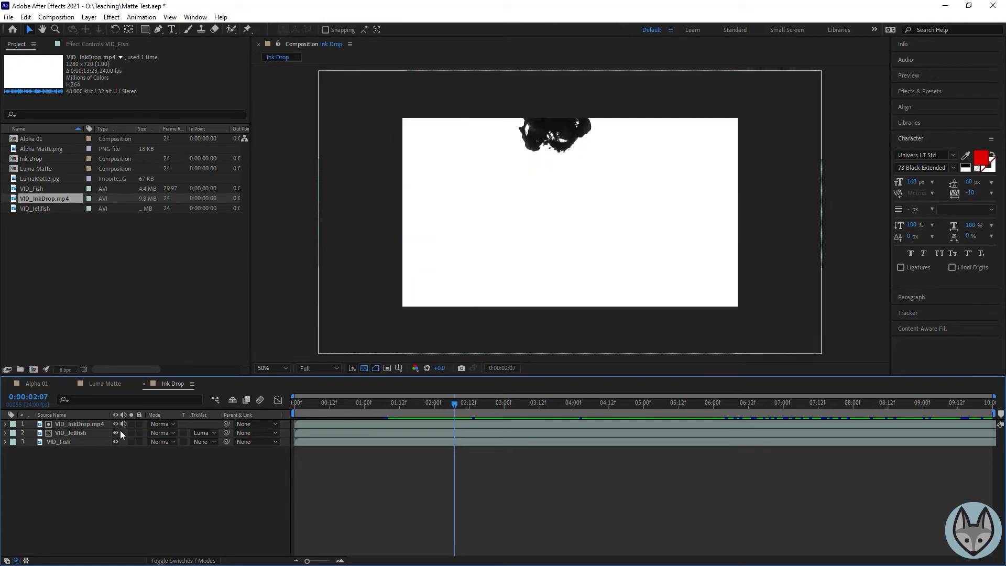
drag(456, 404, 650, 402)
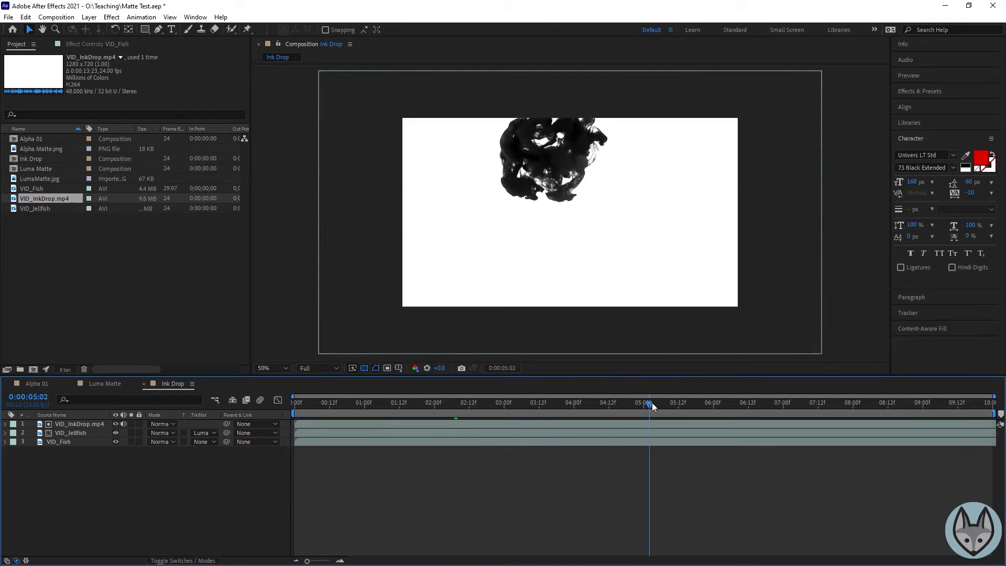
click(116, 423)
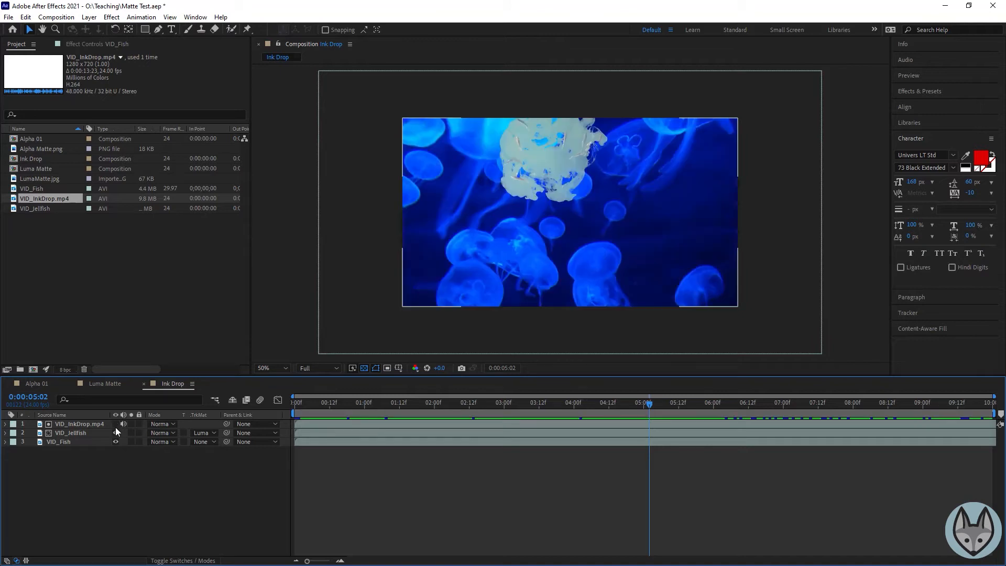
- Set VID_Jellfish's track matte to Luma Inverted Matte "VID_InkDrop.mp4" at 0:00:07:10 and replay the composition from the start
mouse_move(650, 405)
mouse_down()
mouse_move(864, 408)
mouse_move(568, 412)
mouse_move(821, 405)
mouse_move(937, 390)
mouse_move(663, 429)
mouse_move(427, 441)
mouse_move(812, 440)
mouse_up()
click(203, 434)
click(219, 492)
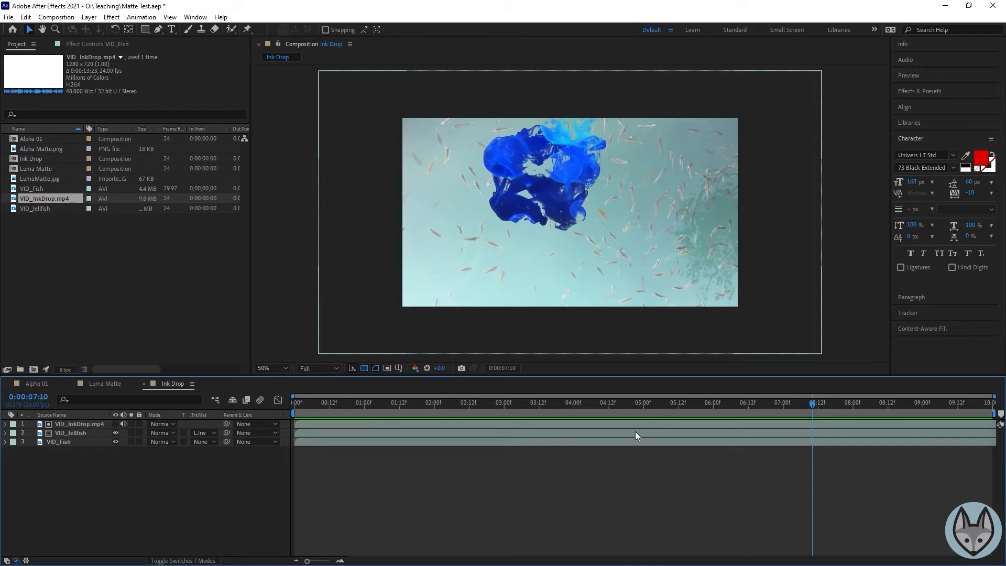
drag(619, 408, 256, 436)
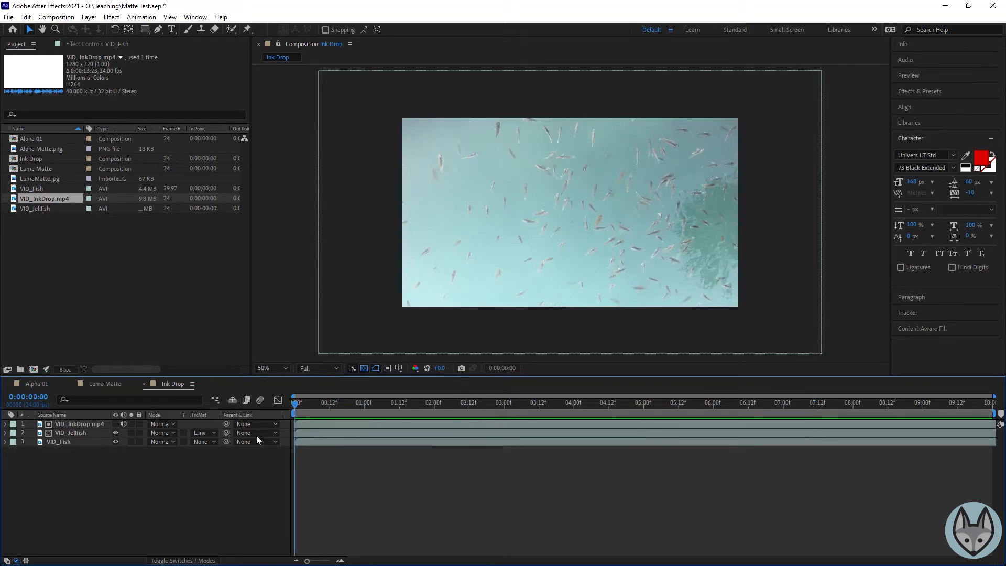
key(space)
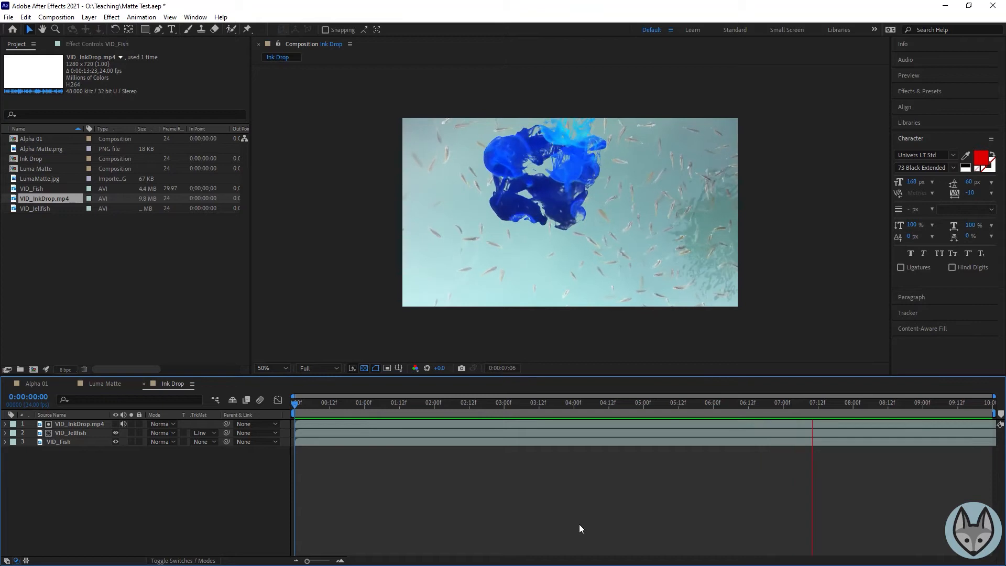
key(space)
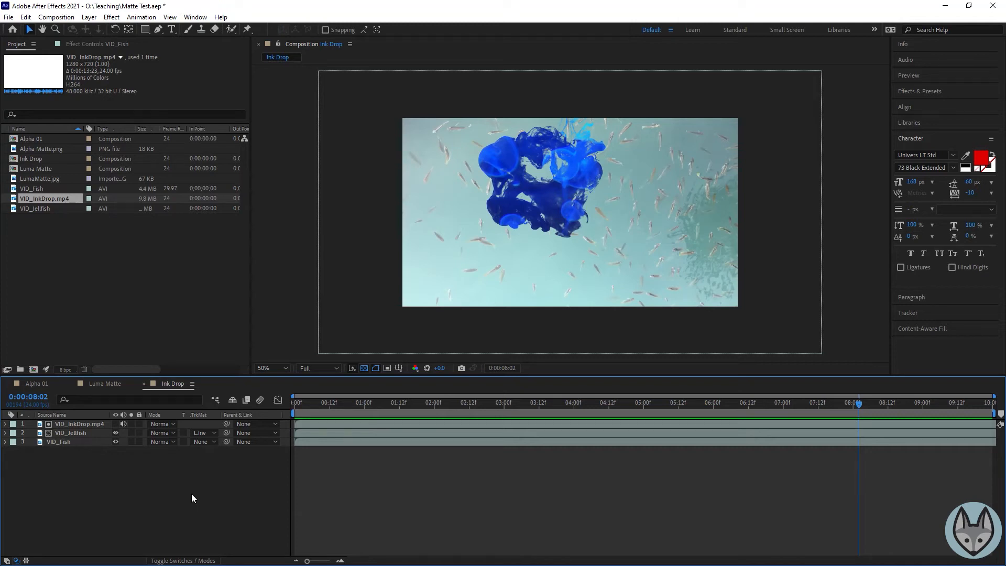
- Create a new composition named 3D MATTE, keeping the other composition settings as offered
key(ctrl+n)
click(56, 17)
click(61, 29)
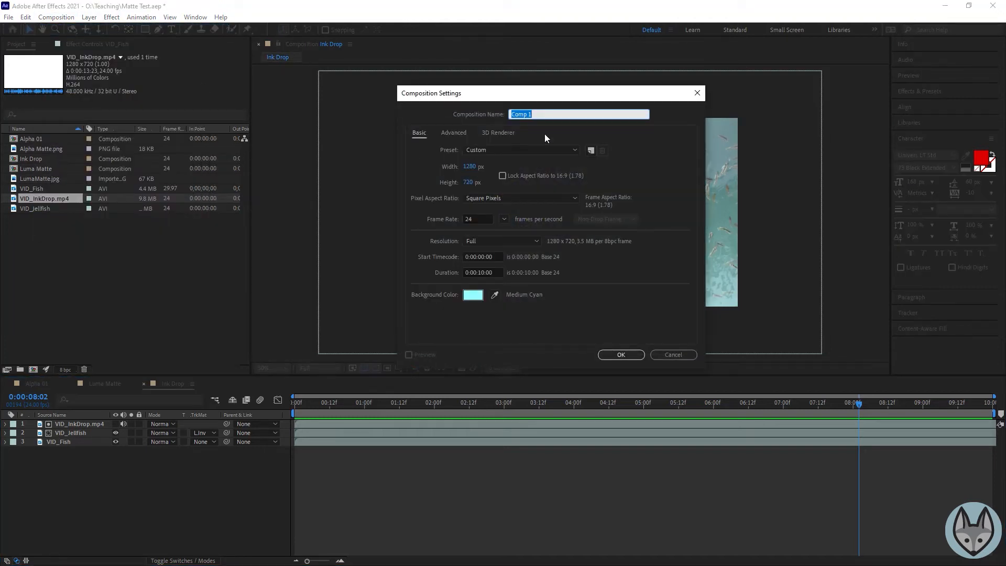
text(3D MATTE)
key(Return)
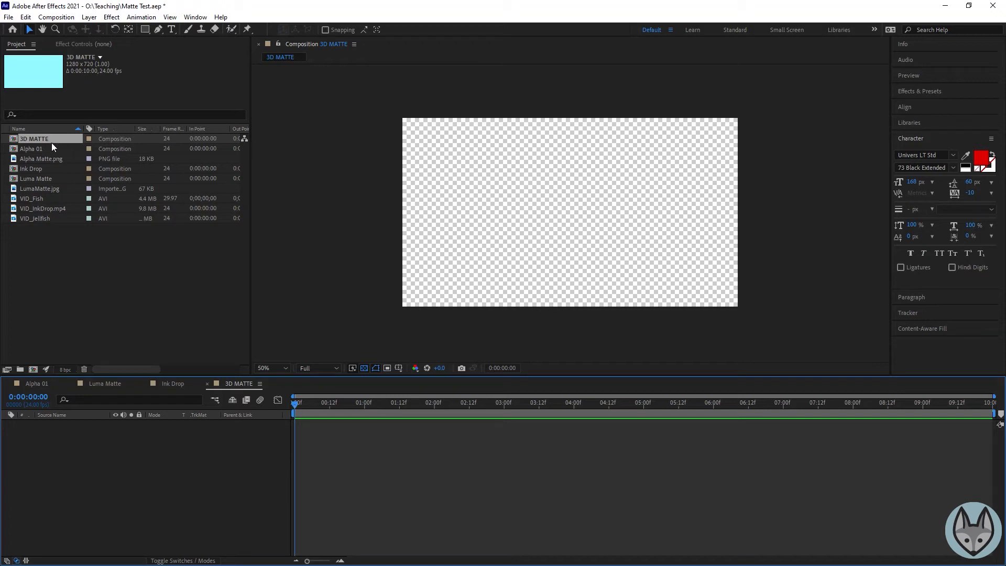
- Set the 3D MATTE composition's frame rate to 30 frames per second
click(65, 18)
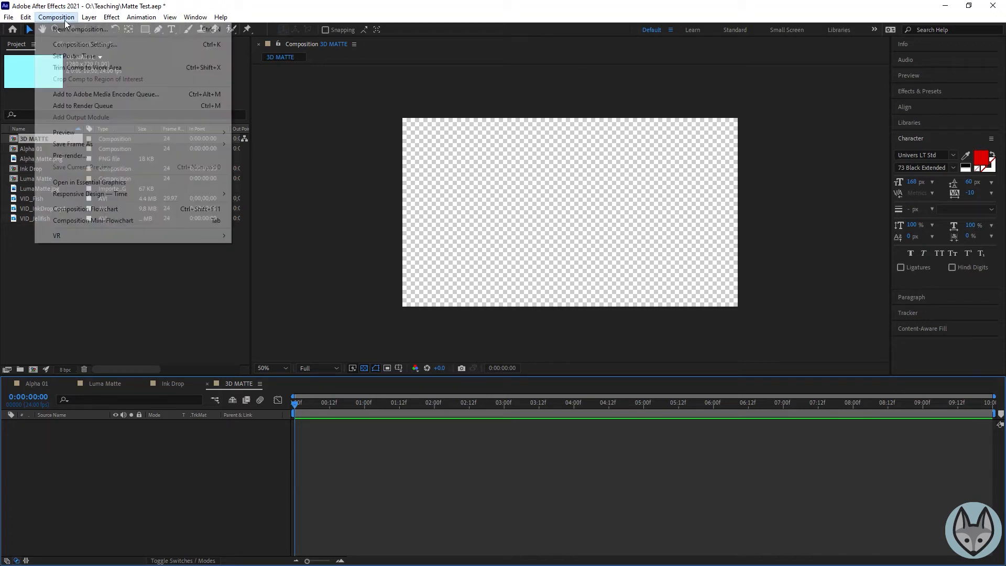
click(77, 46)
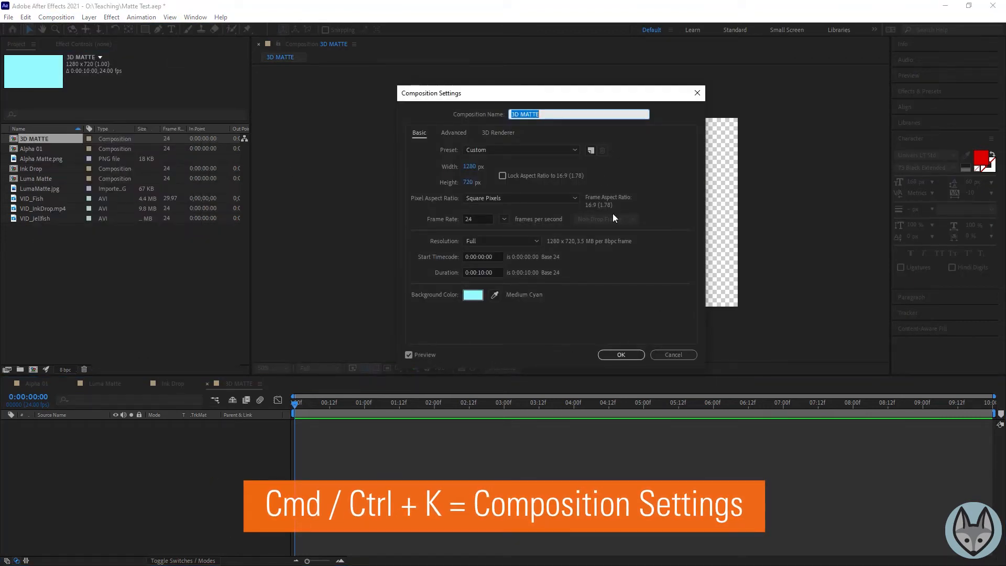
click(480, 218)
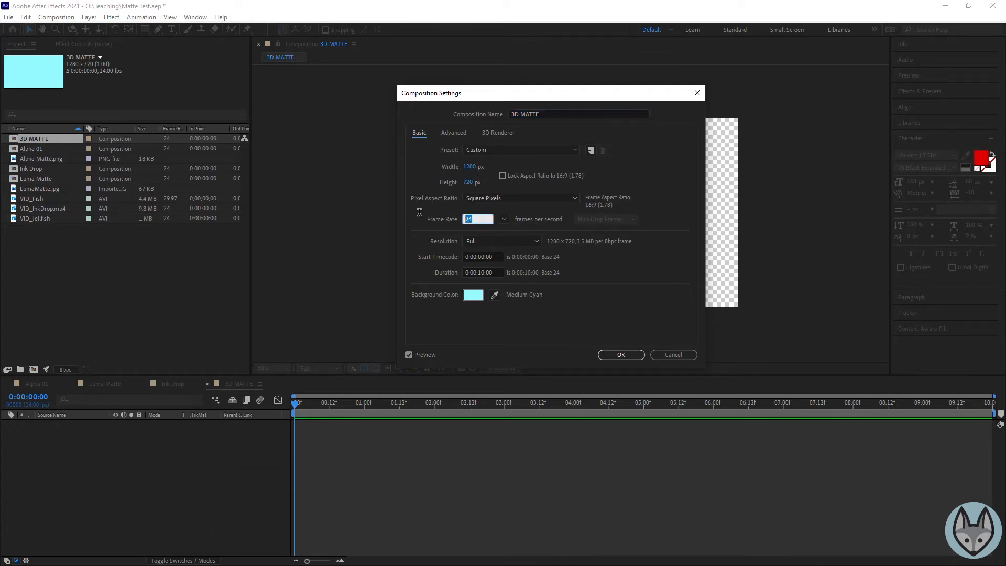
text(30)
click(621, 354)
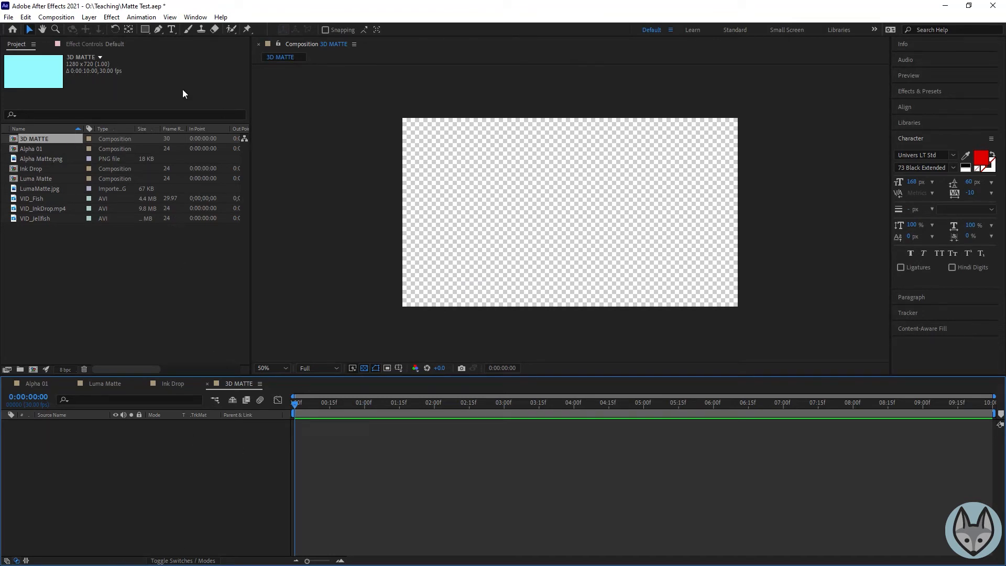
- Start a file import and open the FR_DAAP_Solid folder inside AE Mattes
click(7, 18)
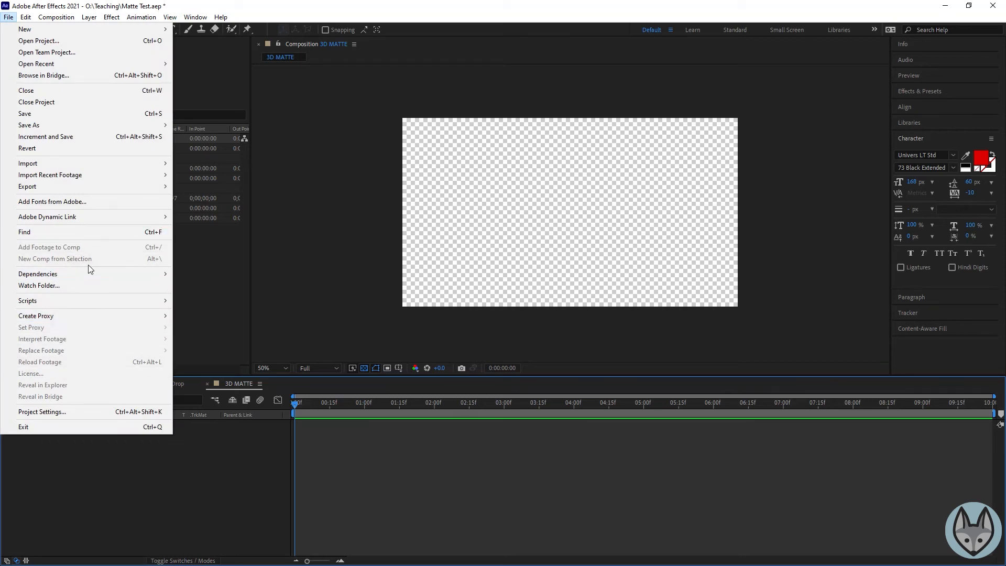
mouse_move(67, 158)
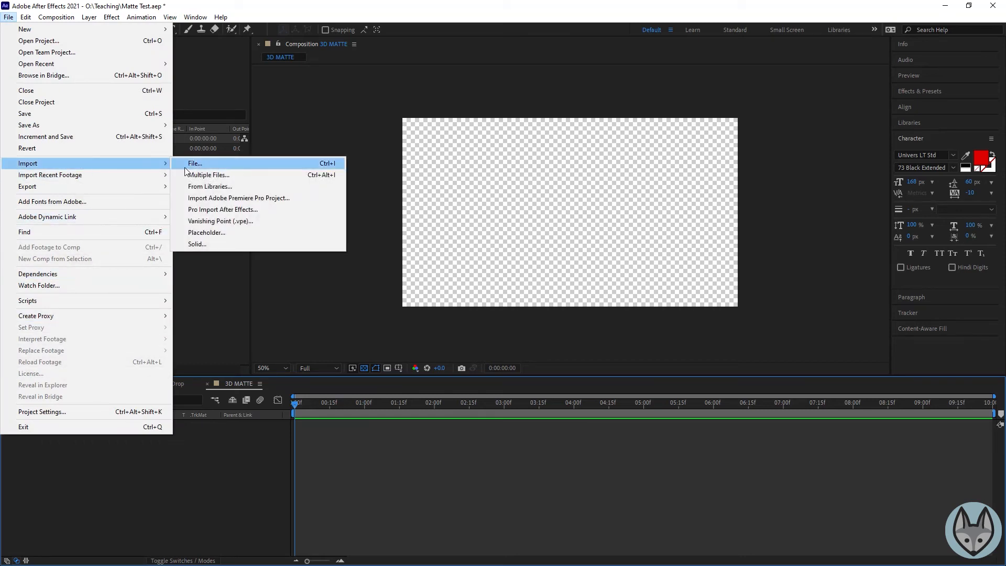
click(210, 164)
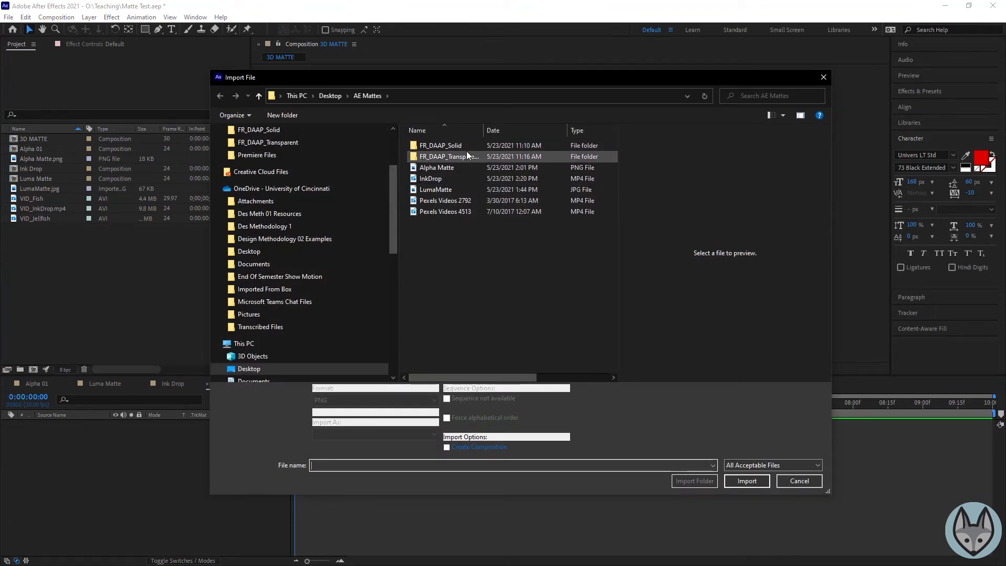
double_click(454, 145)
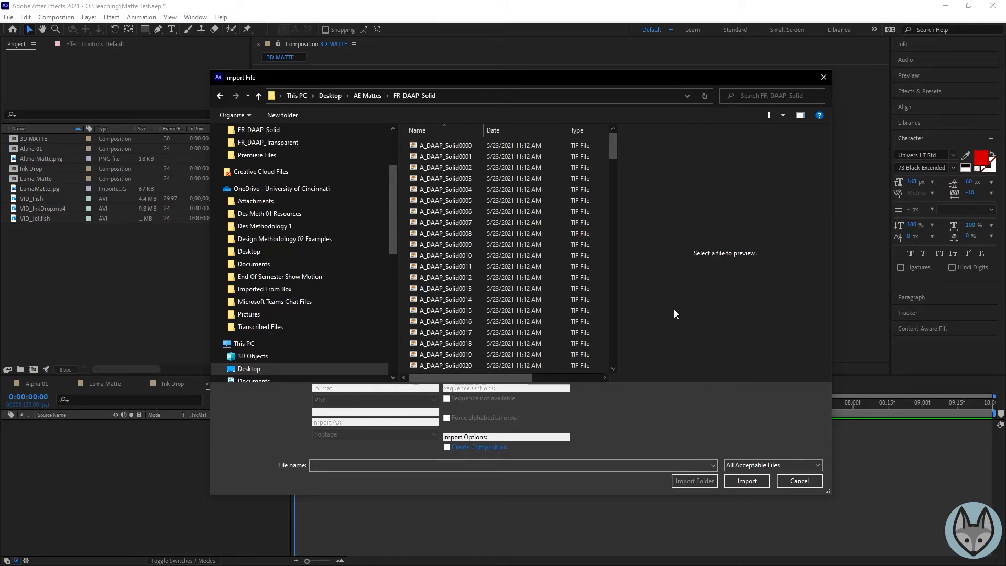
- Examine the numbered A_DAAP_Solid and DAAP_Solid TIF frames in the FR_DAAP_Solid folder
drag(618, 187, 634, 187)
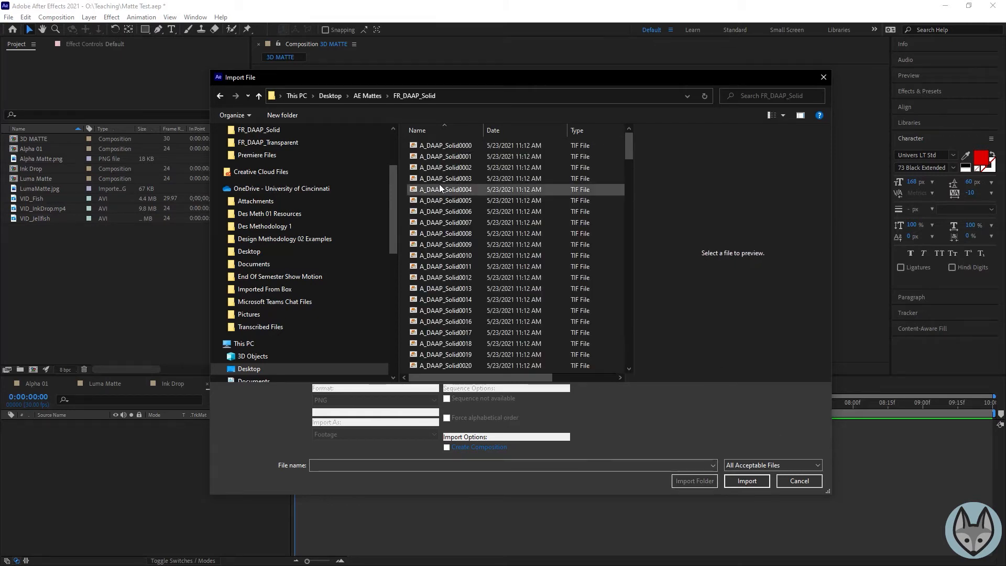
scroll(542, 205, down, 10)
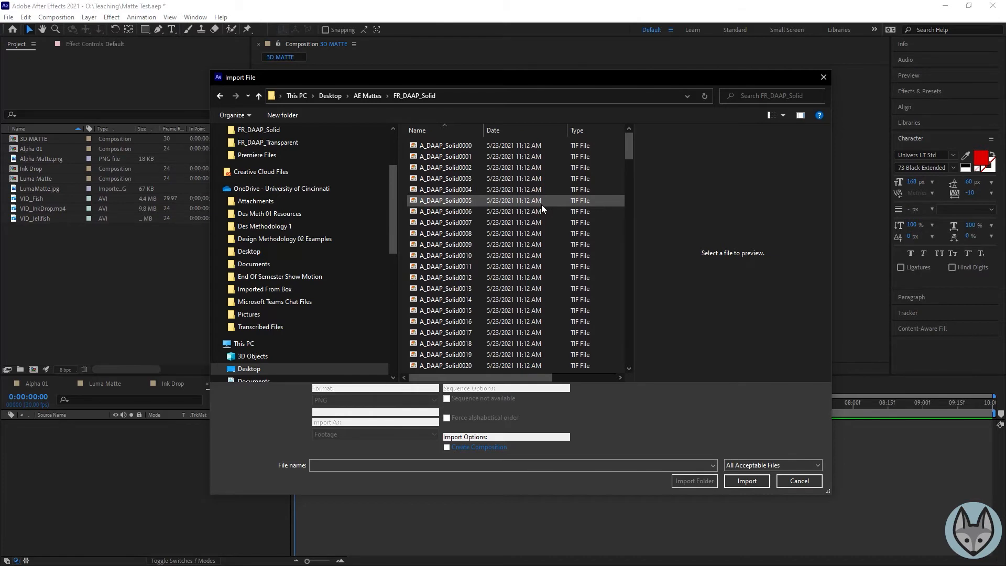
scroll(542, 204, up, 15)
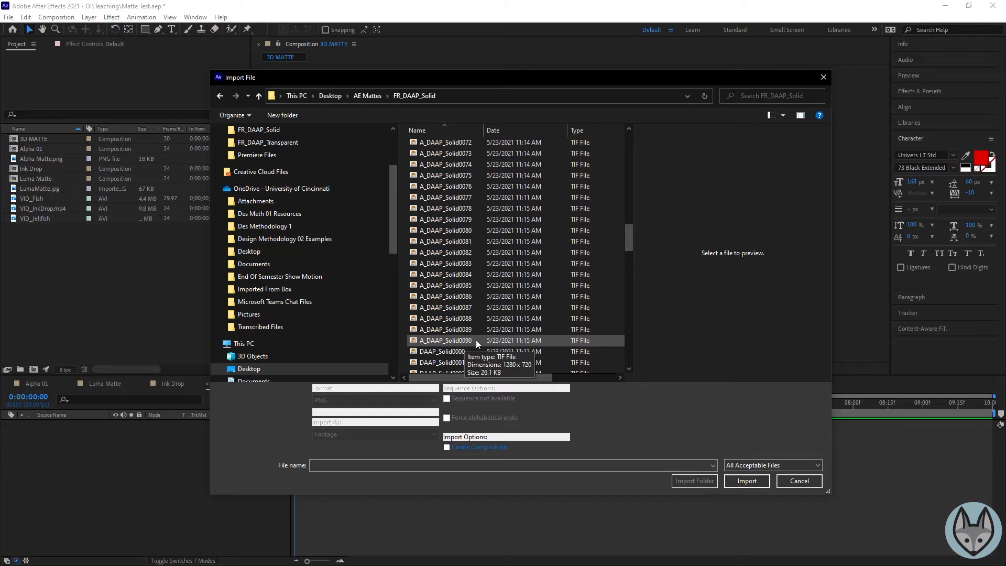
scroll(480, 340, down, 12)
scroll(480, 338, up, 8)
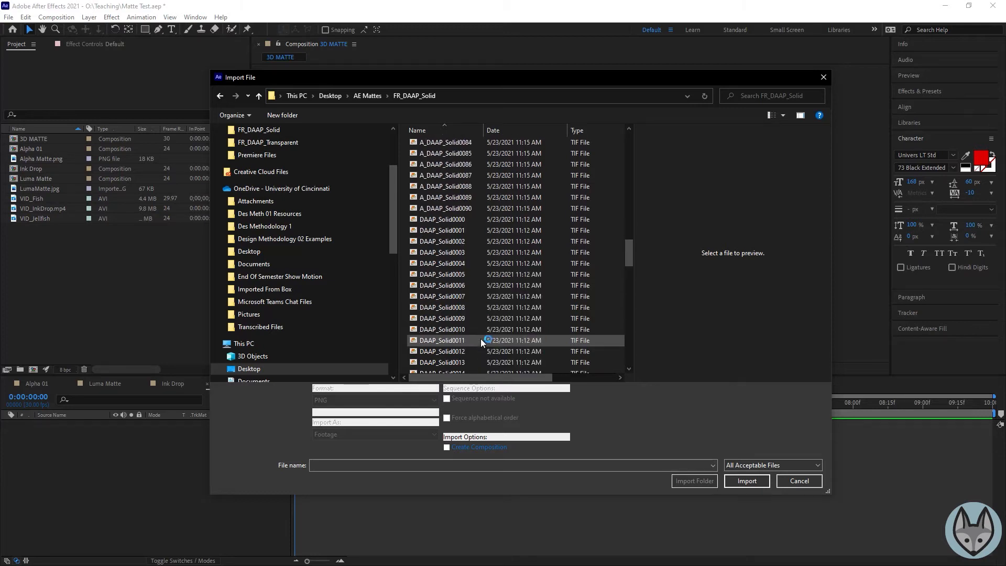
scroll(451, 231, down, 10)
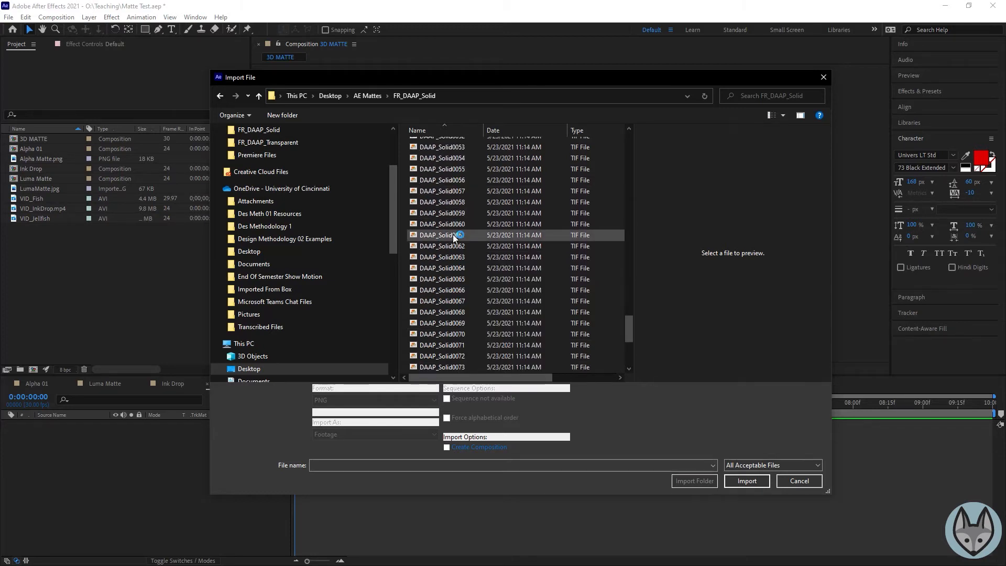
scroll(453, 234, up, 12)
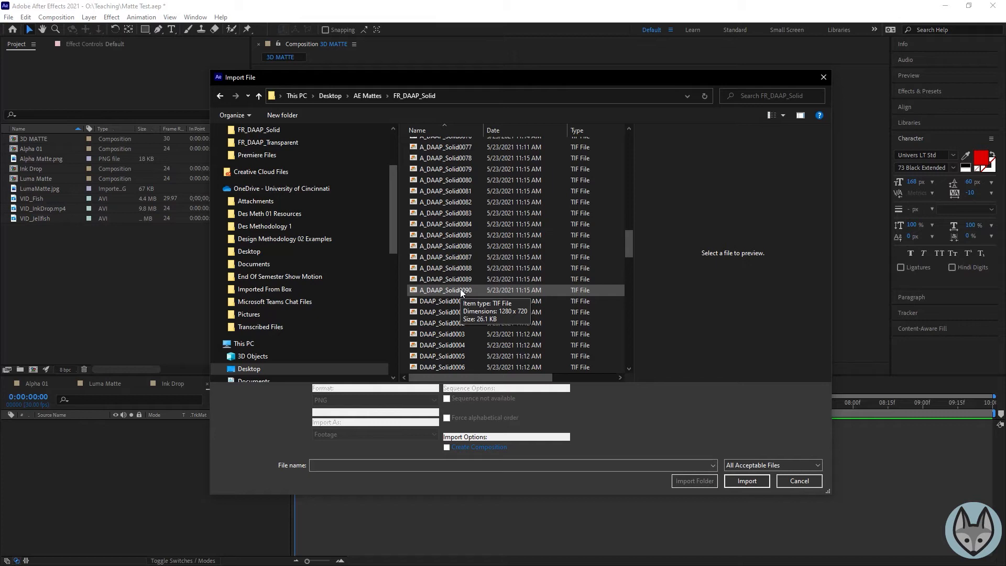
scroll(460, 291, up, 20)
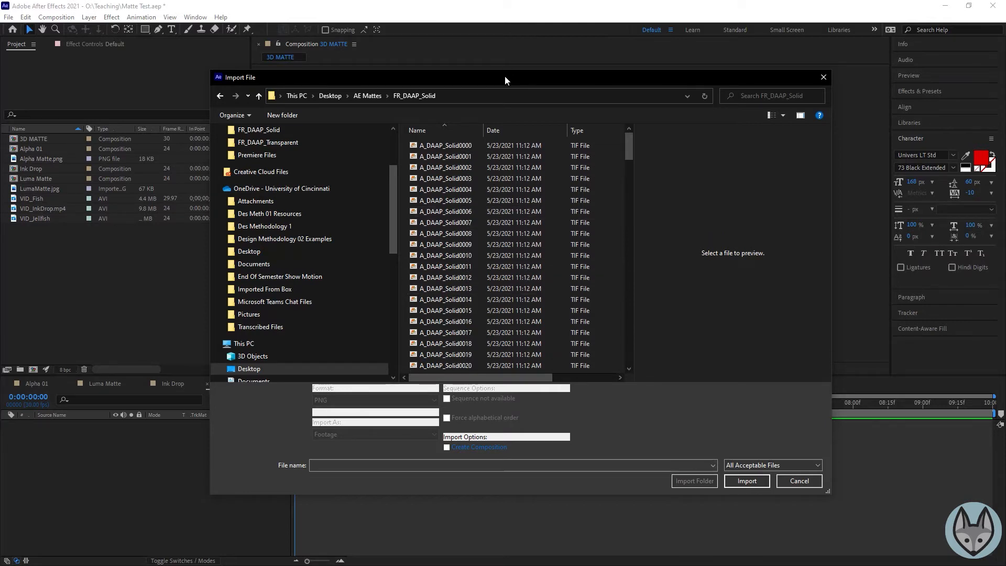
- Import A_DAAP_Solid0000 as footage with the TIFF Sequence option enabled
drag(508, 80, 638, 72)
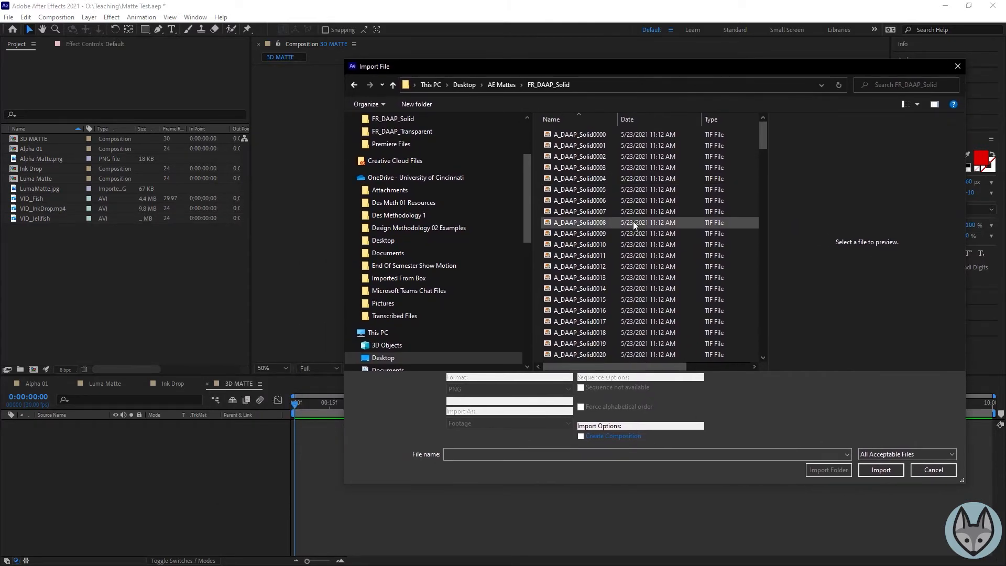
click(571, 122)
click(571, 123)
click(590, 135)
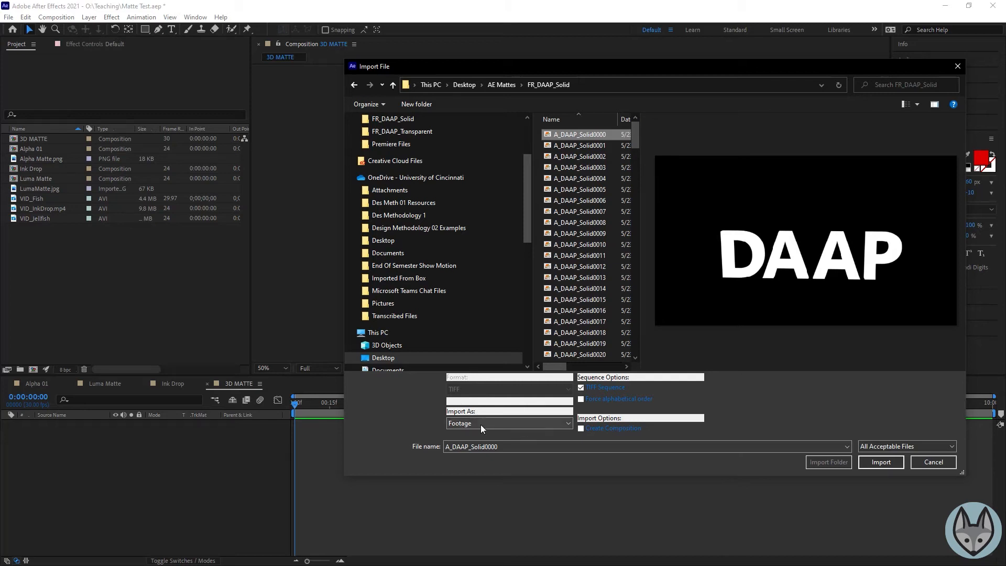
click(581, 388)
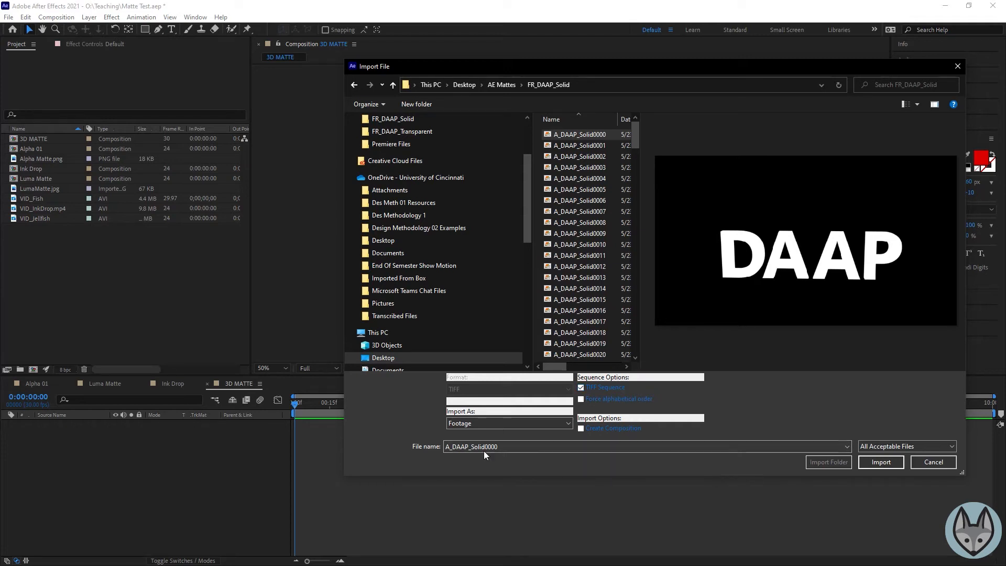
click(890, 464)
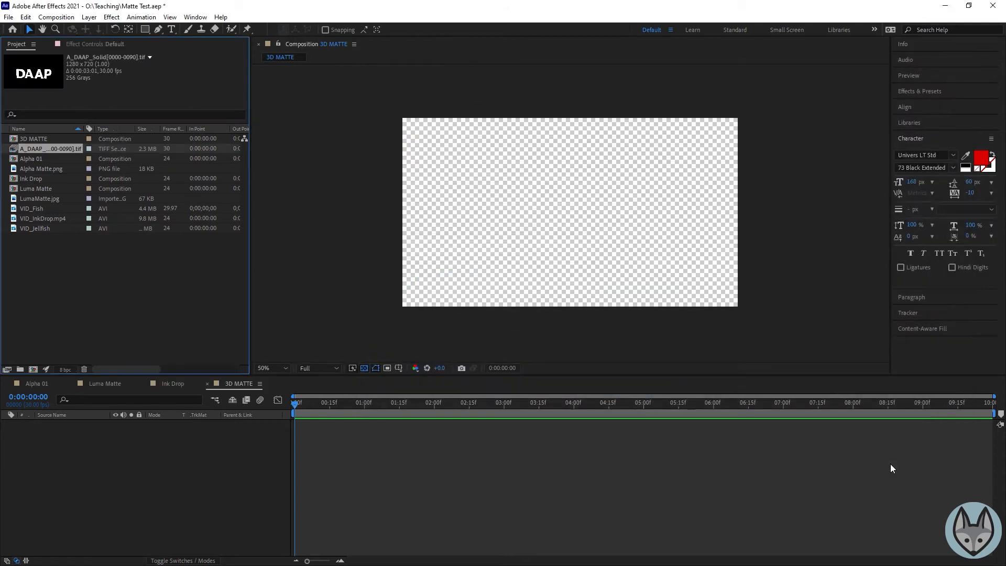
- Play the A_DAAP_Solid sequence in the footage viewer, and check the sequence footage frame rate in the Import preferences
double_click(14, 150)
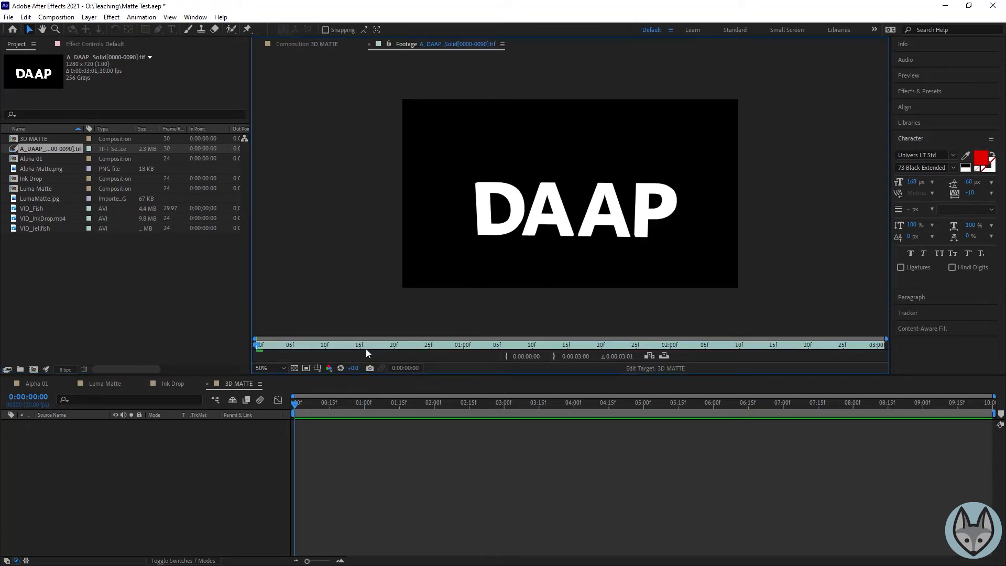
key(space)
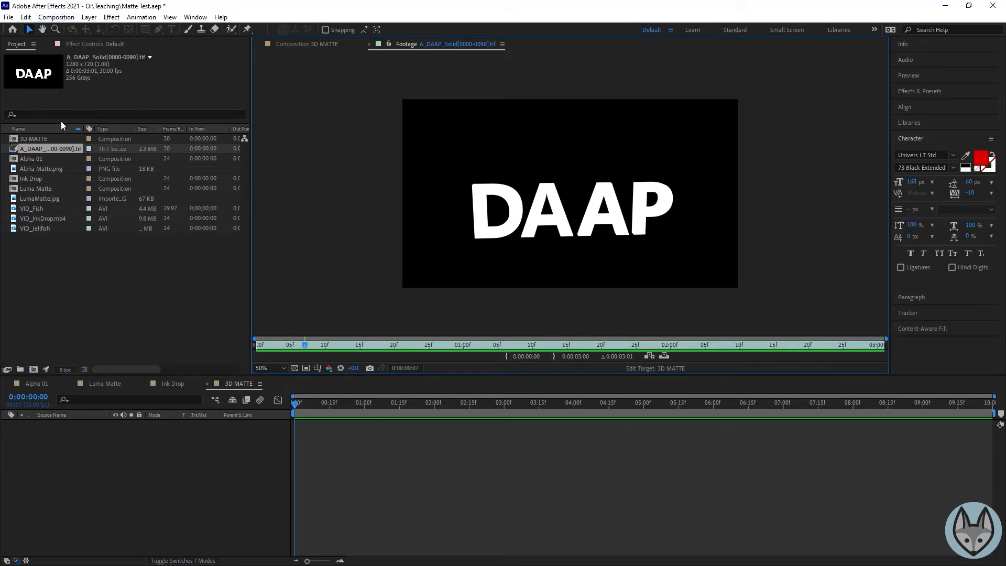
click(24, 18)
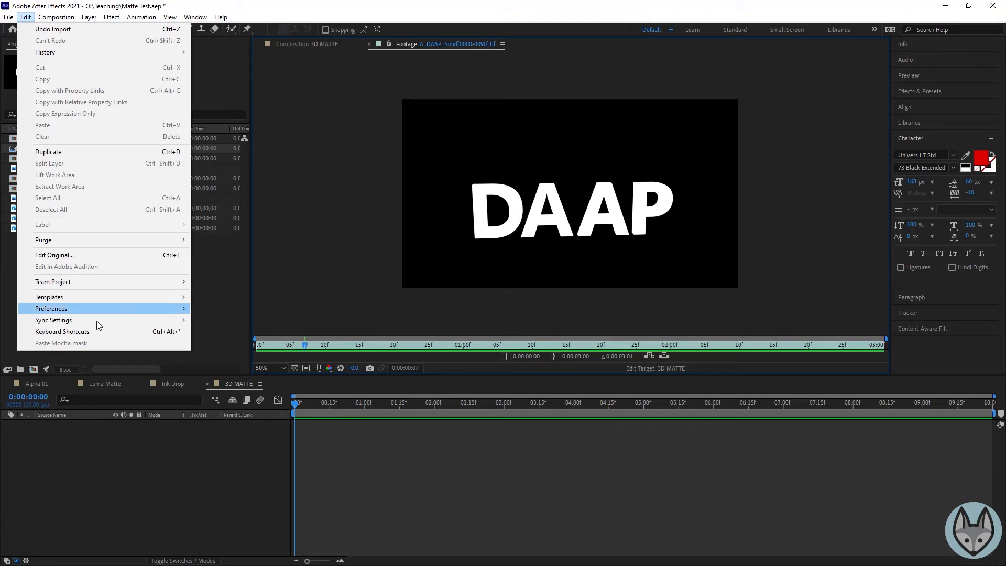
mouse_move(104, 313)
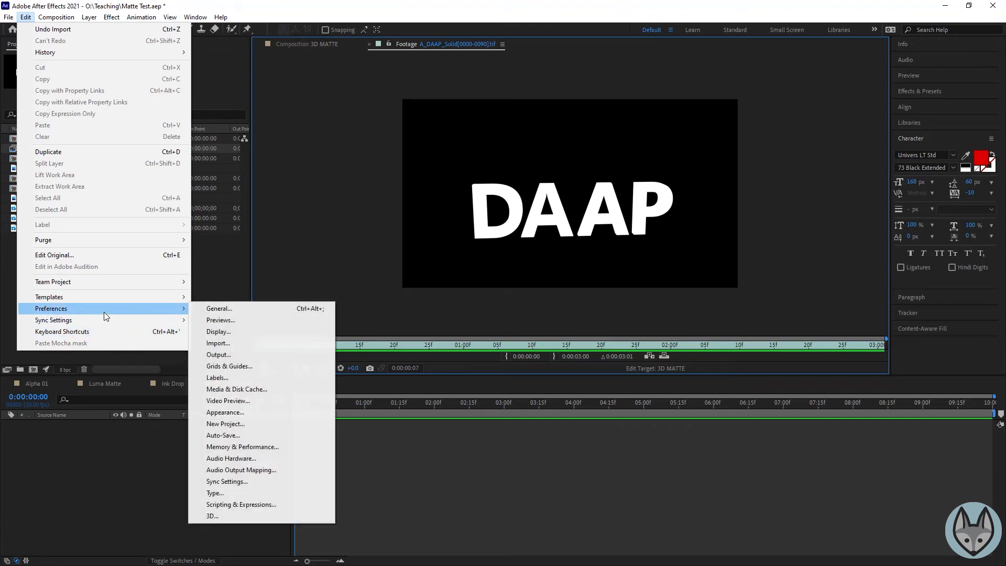
click(266, 343)
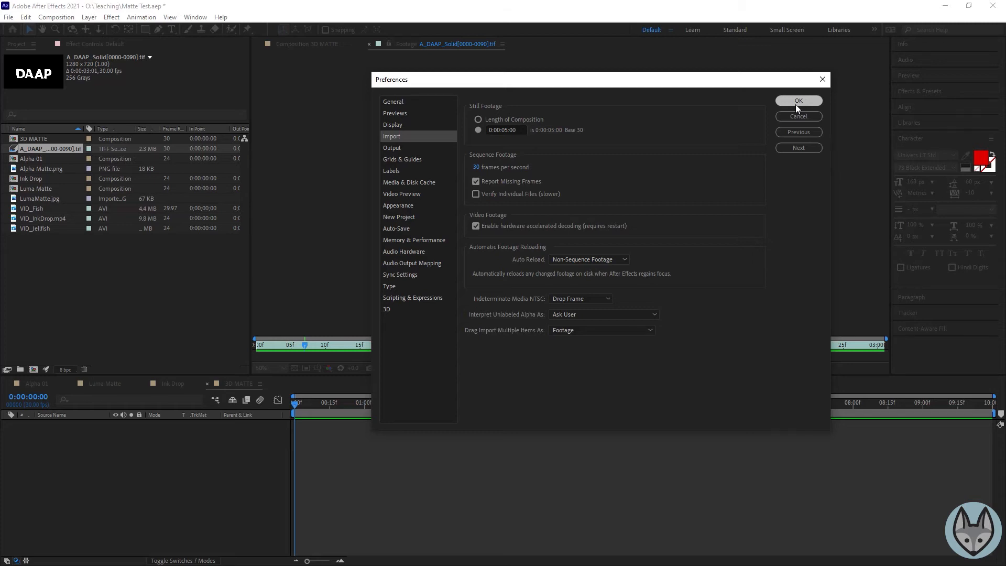
click(795, 105)
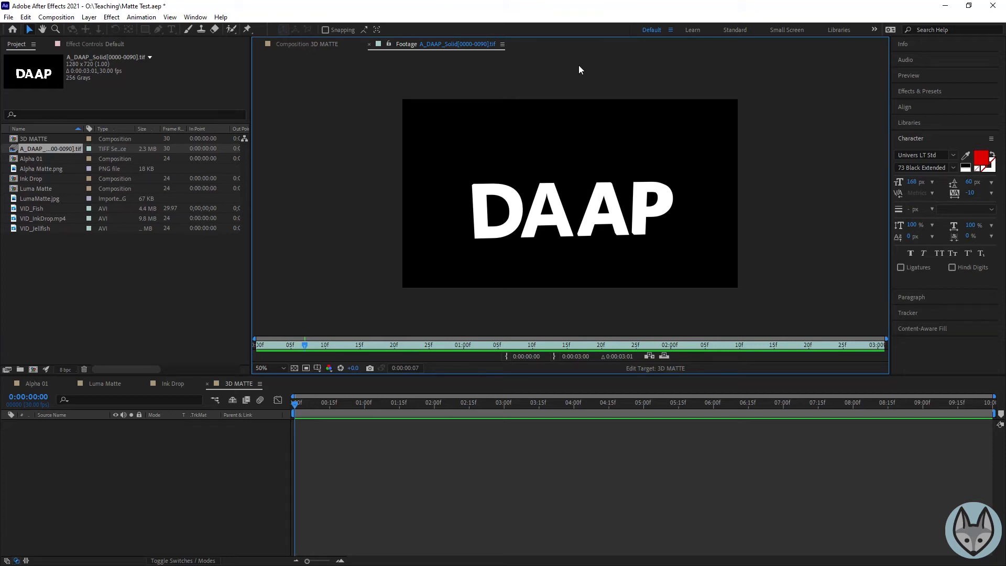
click(369, 44)
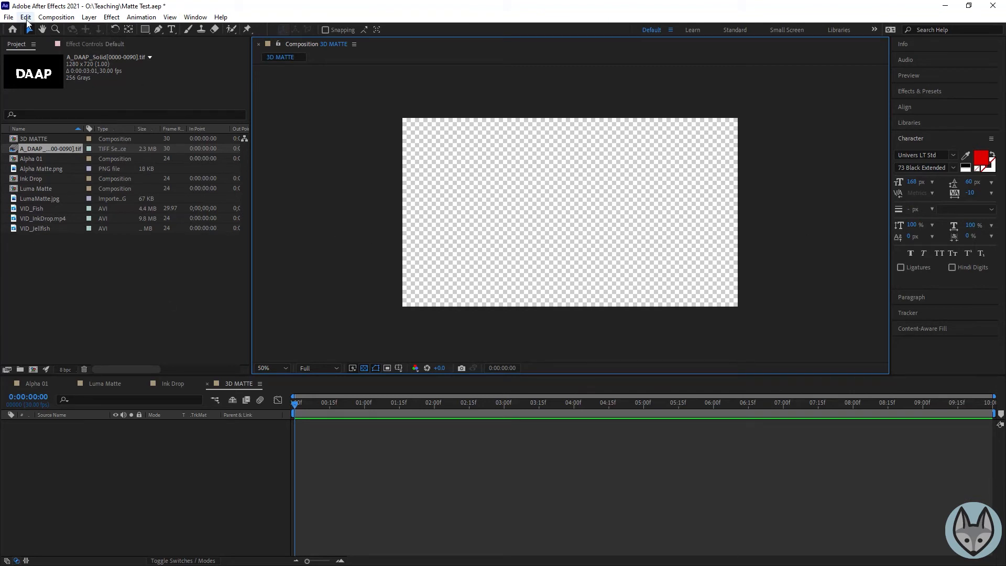
- Import DAAP_Solid0000 from the FR_DAAP_Solid folder as footage with the TIFF Sequence option enabled
double_click(50, 289)
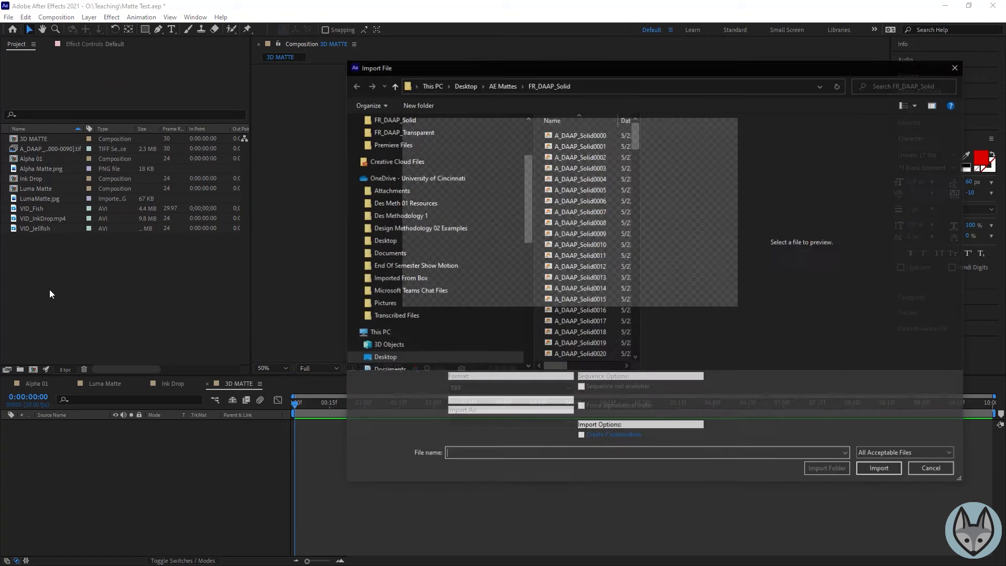
scroll(572, 243, down, 20)
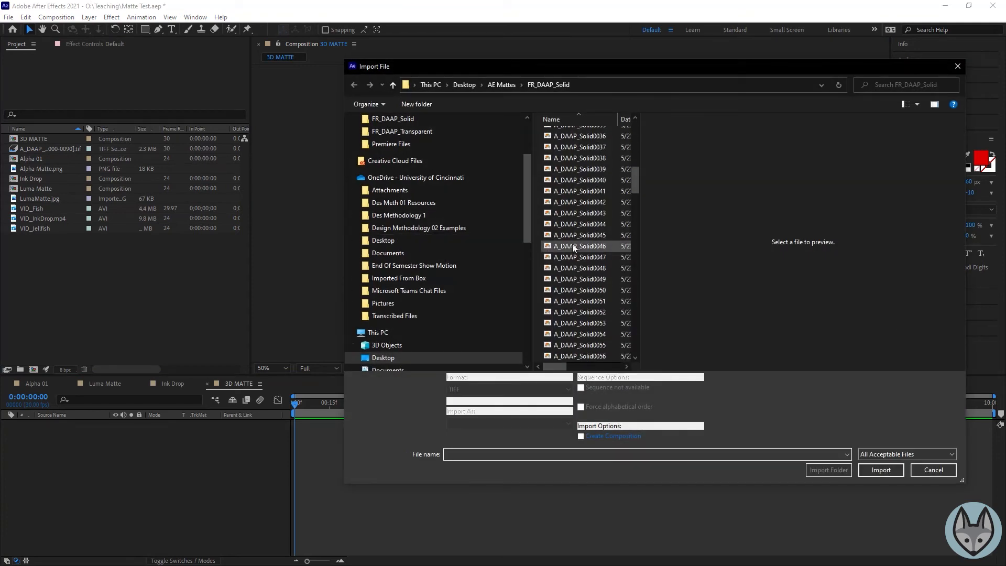
scroll(572, 243, down, 16)
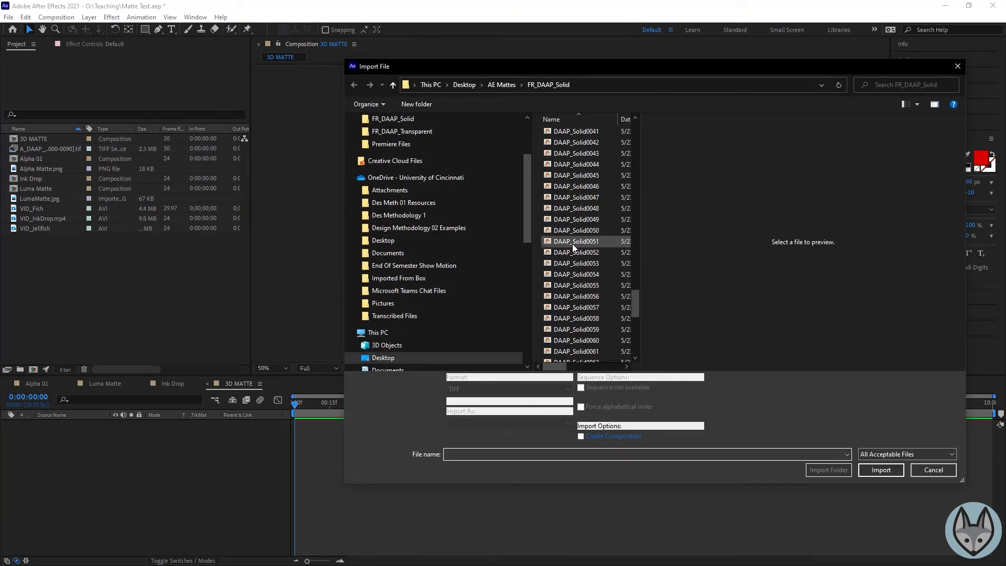
scroll(594, 249, up, 12)
scroll(594, 247, up, 4)
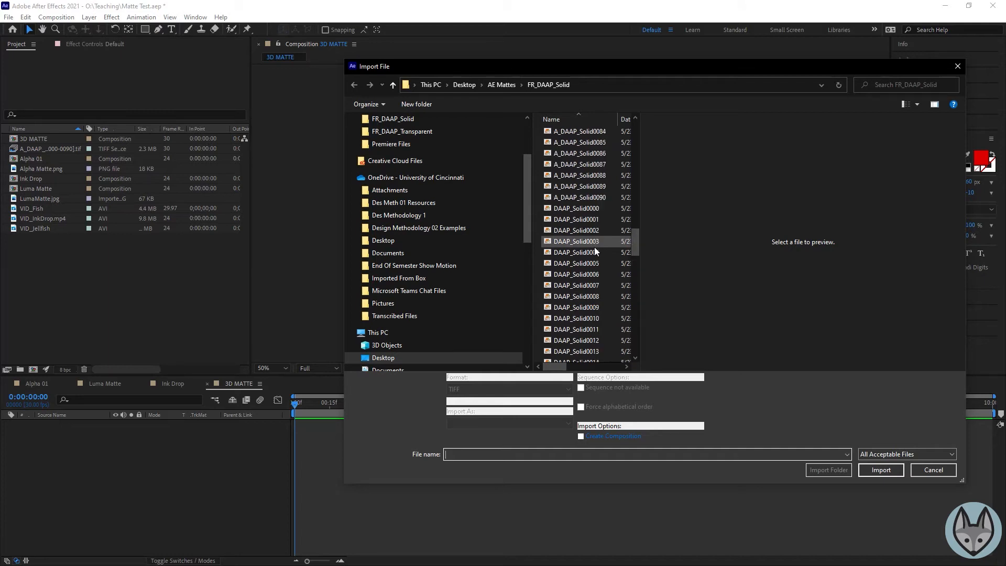
click(580, 187)
click(581, 207)
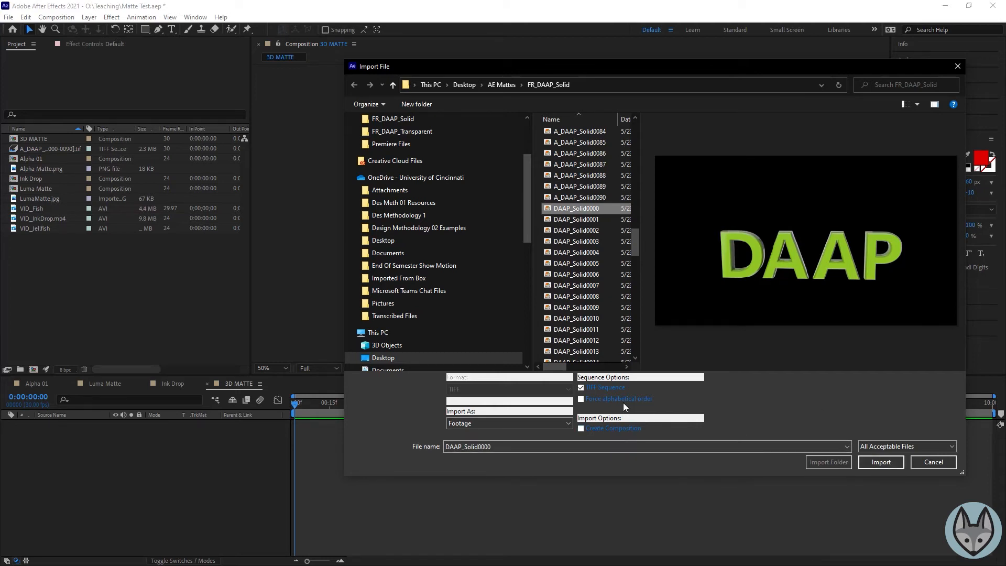
click(890, 463)
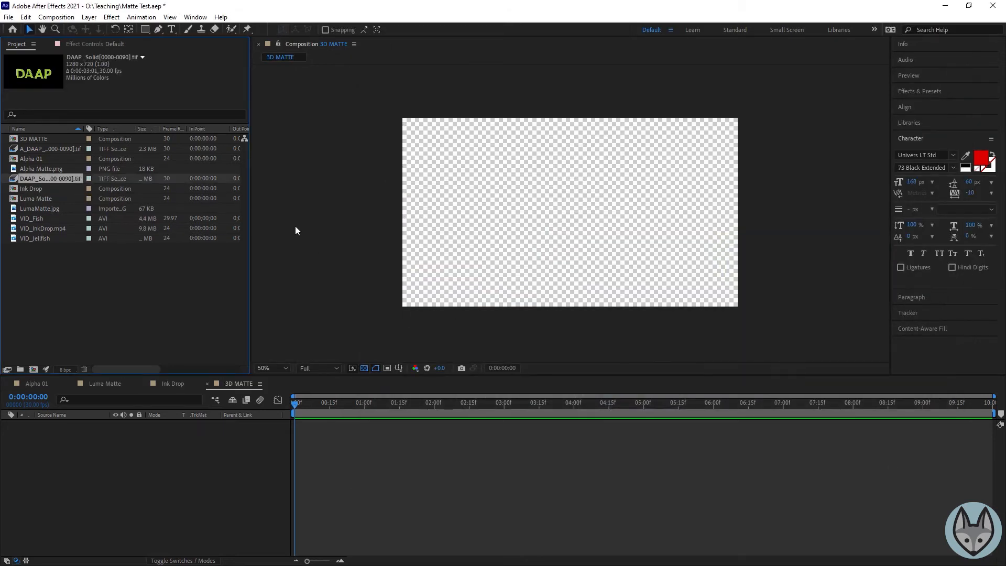
- Play the DAAP_Solid sequence in the footage viewer, and review its frame rate and loop settings under Interpret Footage
double_click(13, 181)
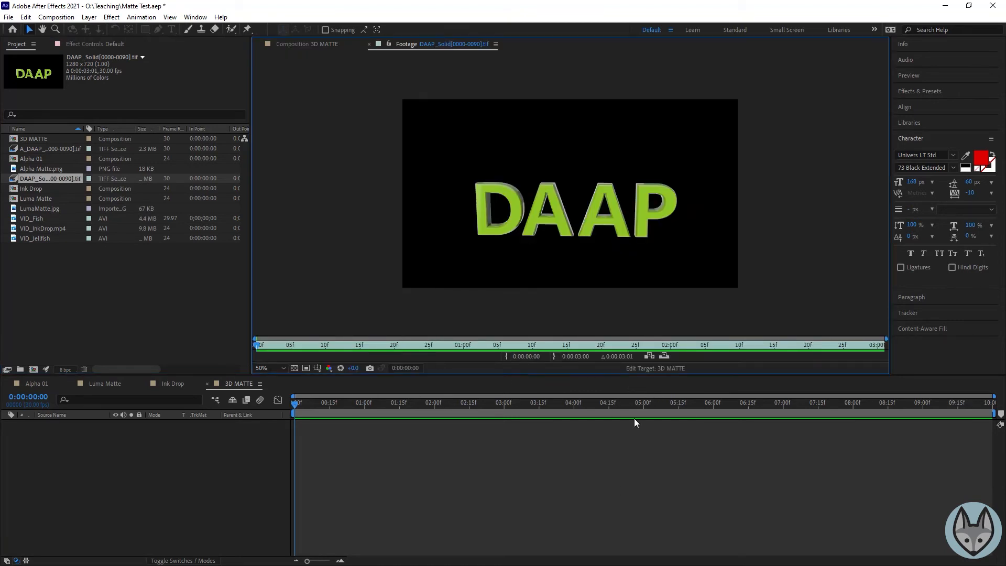
key(space)
right_click(55, 178)
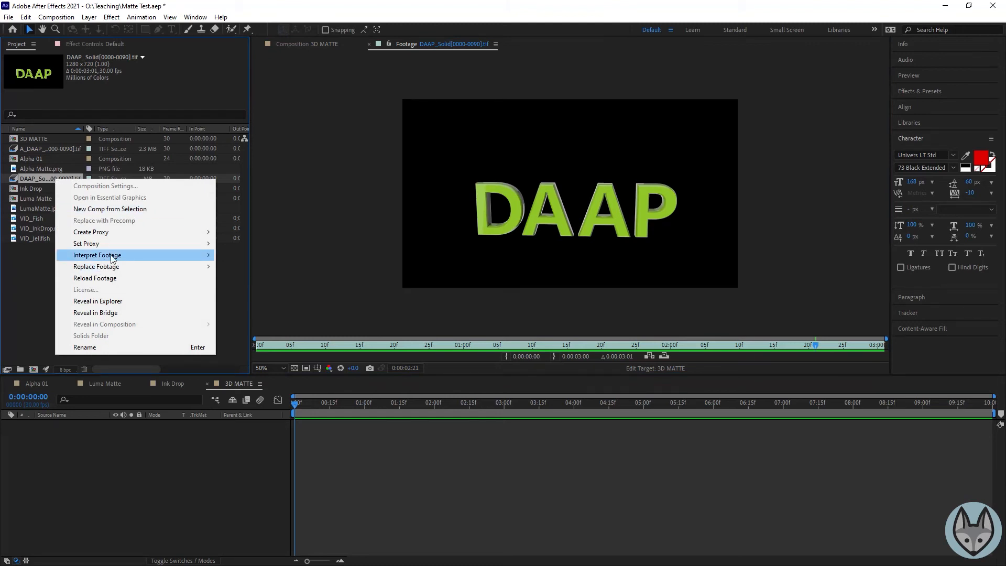
mouse_move(111, 255)
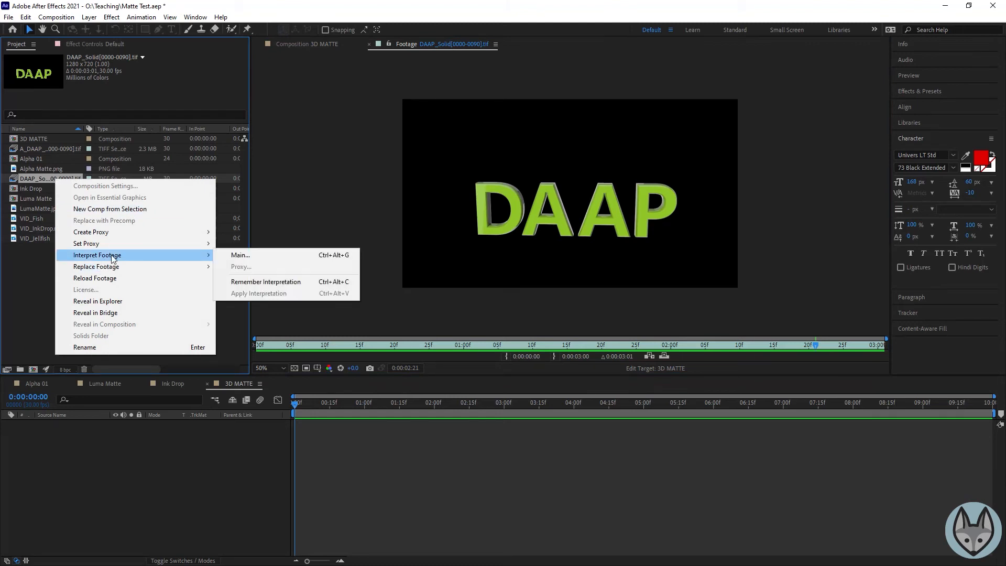
click(295, 254)
drag(485, 68, 585, 61)
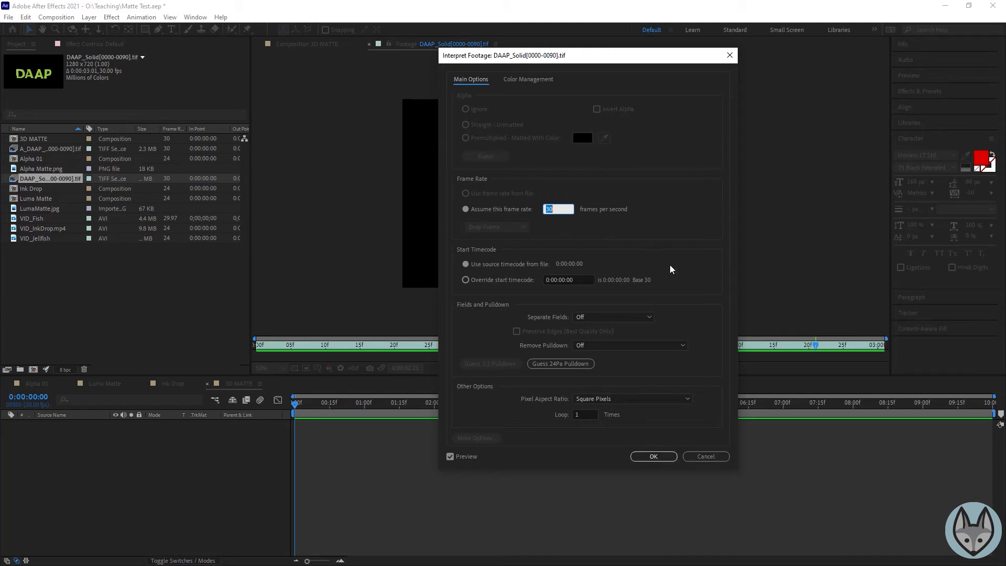
click(669, 459)
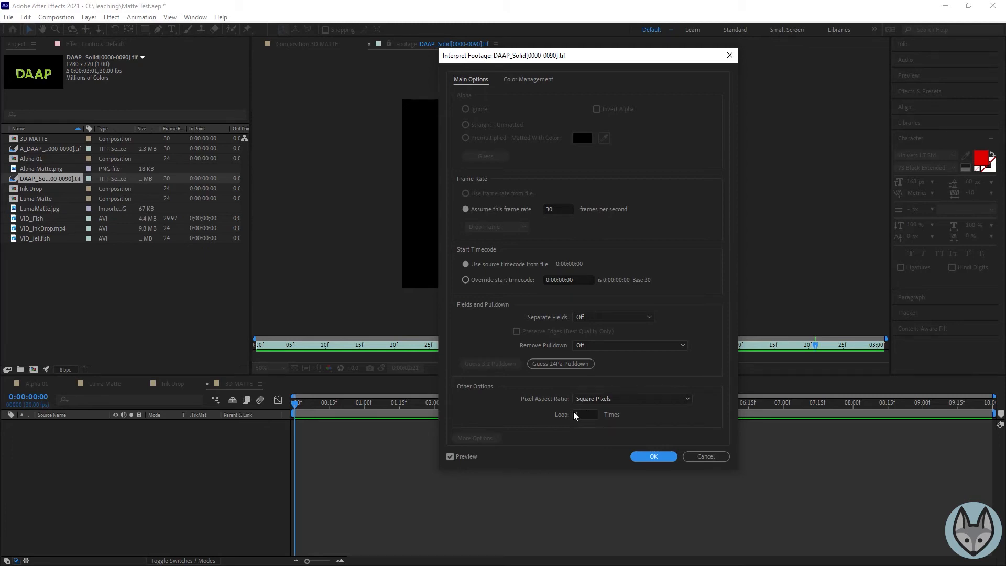
click(657, 457)
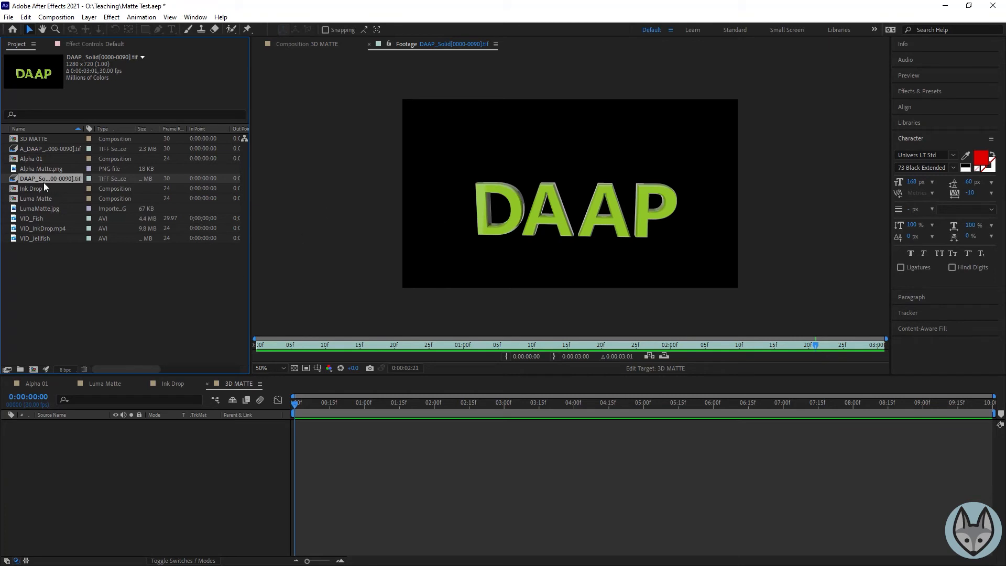
- Add the DAAP_Solid[0000-0090].tif sequence as a layer in the 3D MATTE composition, starting at 0:00:00:00
drag(40, 181, 89, 449)
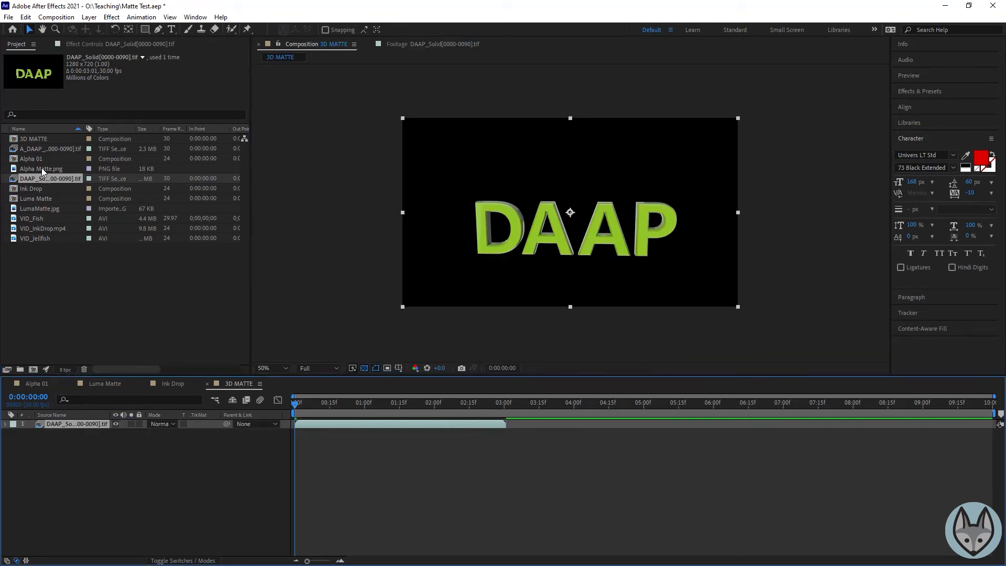
- Add A_DAAP_Solid[0000-0090].tif above the DAAP_Solid layer and VID_Jellfish beneath both in the 3D MATTE composition
drag(36, 149, 50, 423)
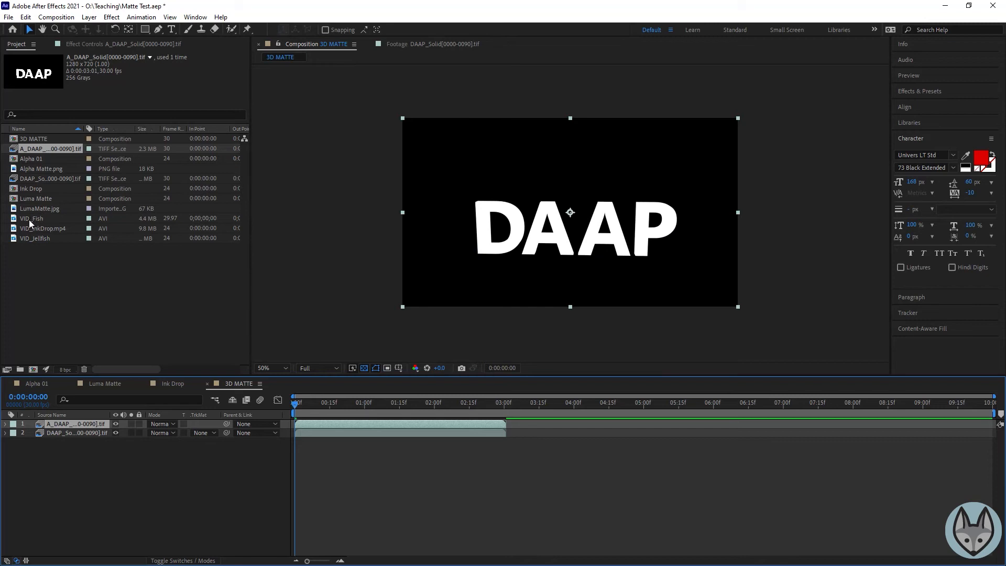
drag(39, 238, 68, 509)
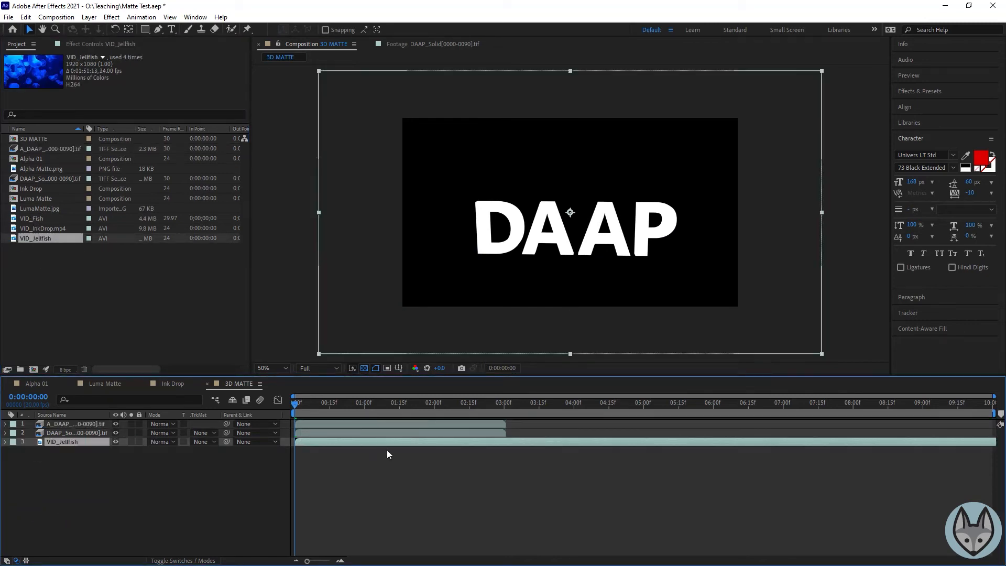
drag(496, 408, 293, 411)
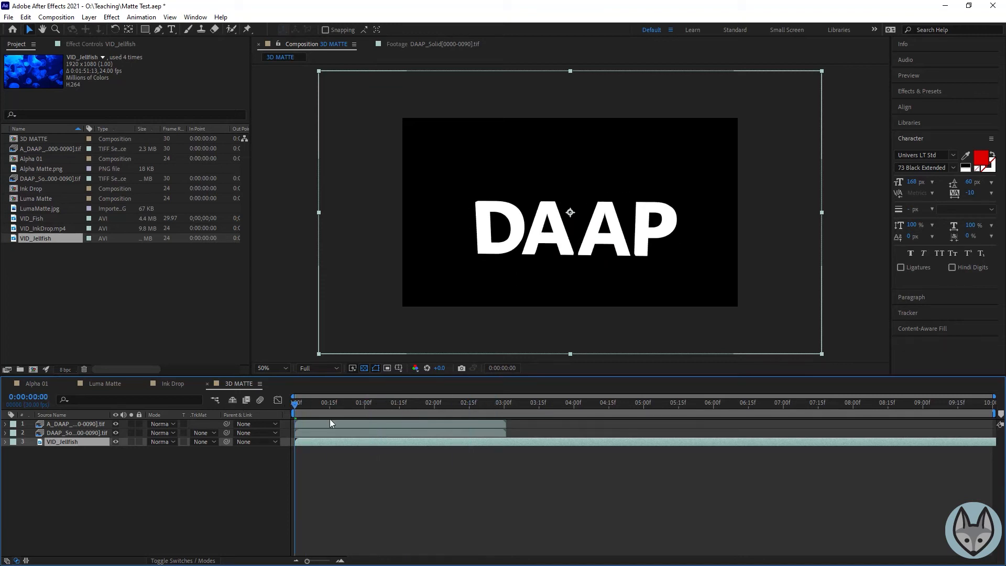
click(506, 421)
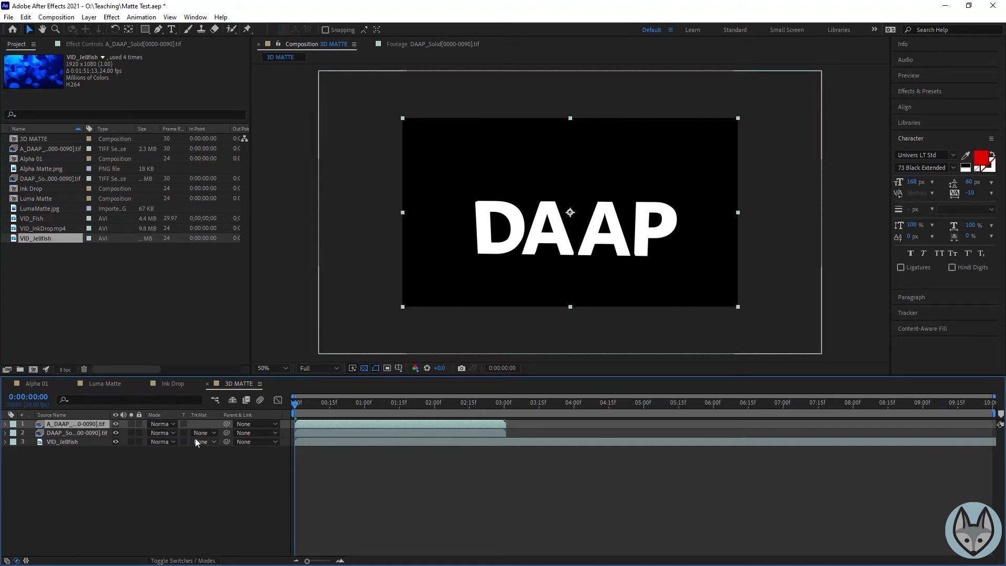
- Set the DAAP_Solid layer's track matte to Luma Matte using A_DAAP_Solid[0000-0090].tif
click(179, 561)
click(179, 561)
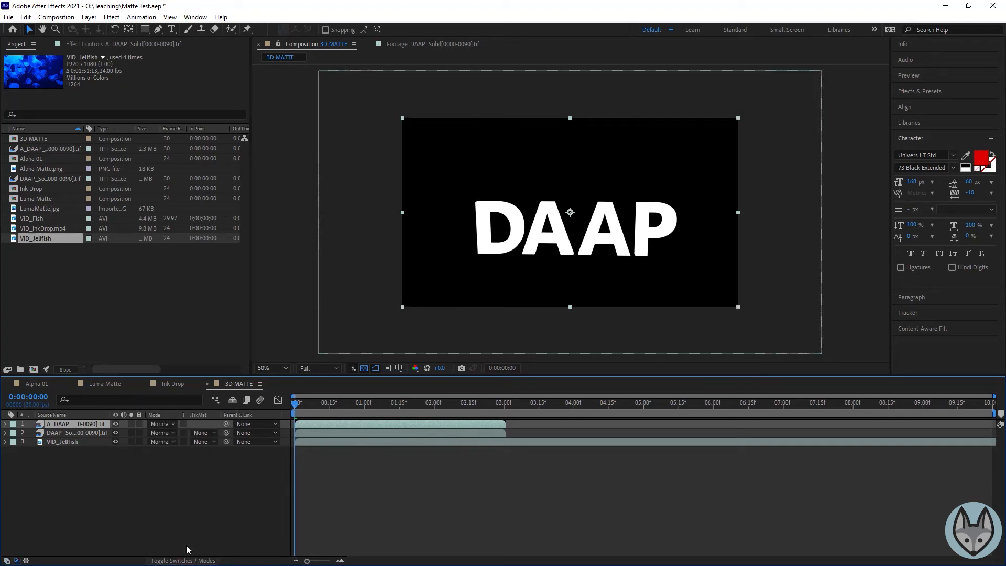
click(209, 439)
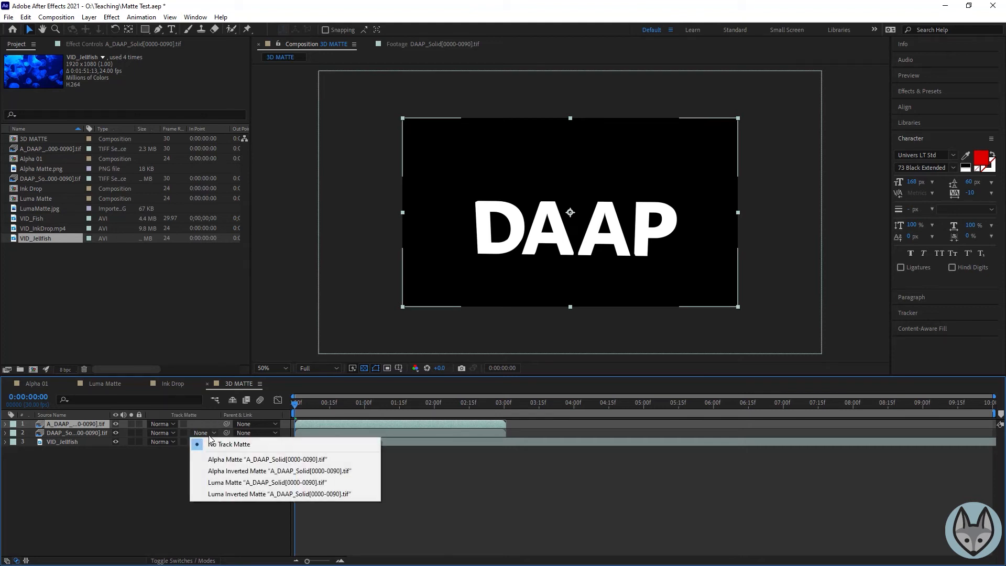
click(221, 482)
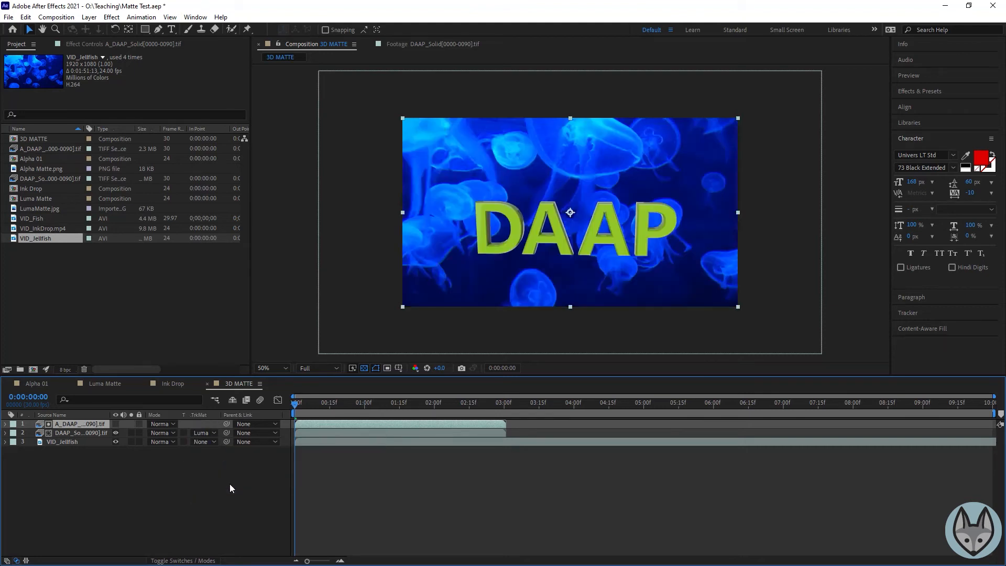
- Preview the green DAAP lettering over the jellyfish video in the 3D MATTE composition
drag(483, 404, 150, 416)
key(space)
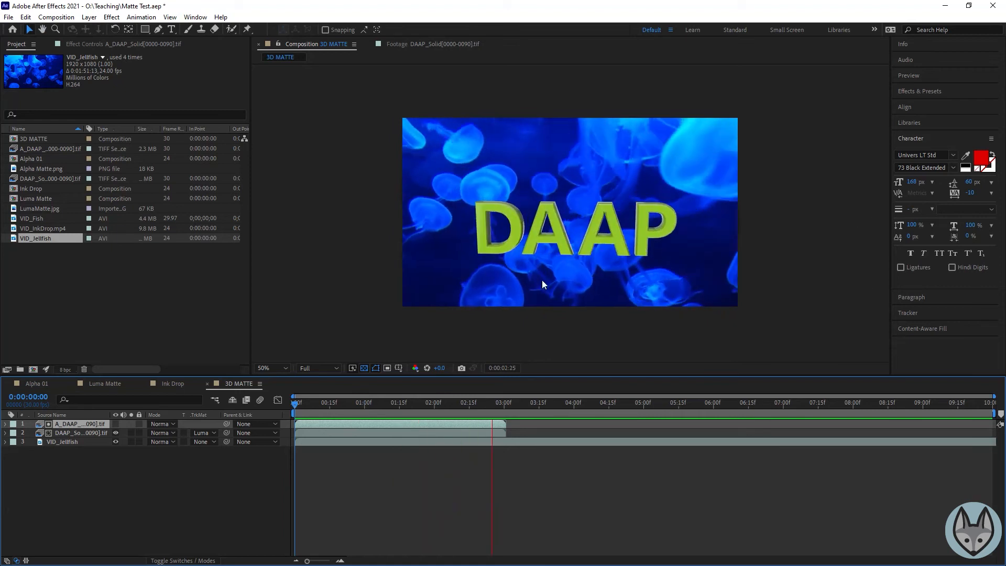
key(space)
drag(487, 406, 381, 408)
key(space)
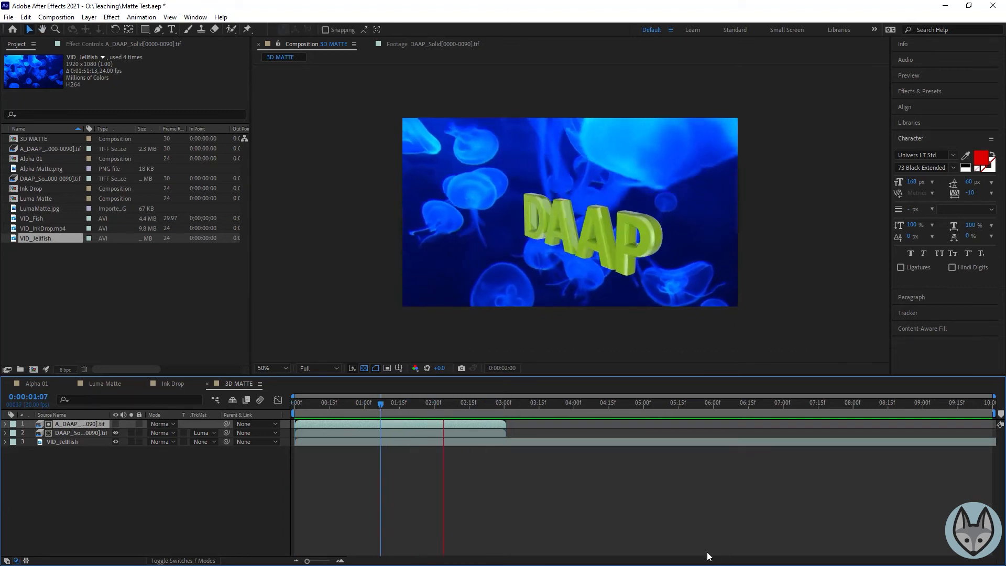
key(space)
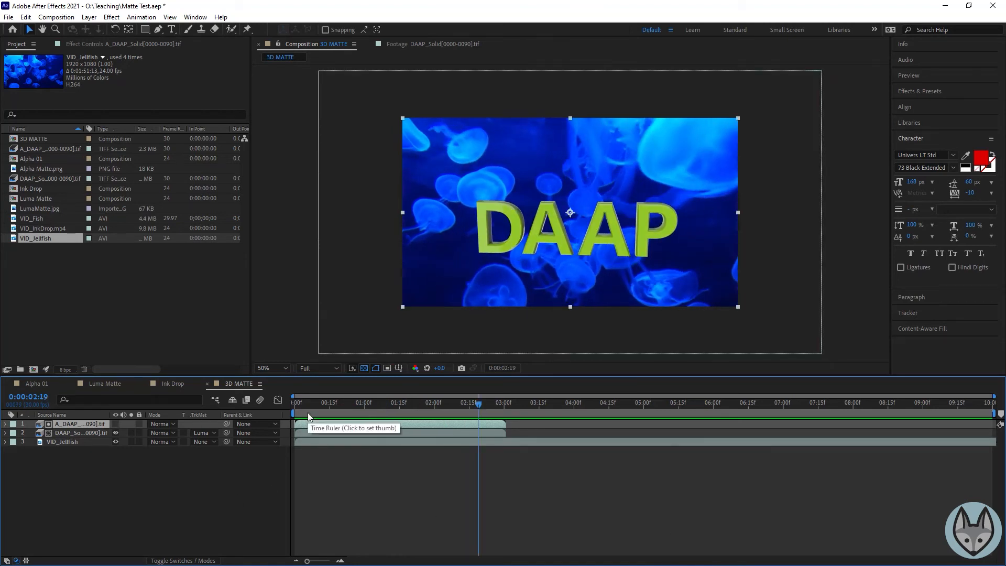
- Remove the DAAP_Solid layer's track matte, then move A_DAAP_Solid directly above VID_Jellfish with the DAAP_Solid layer hidden
click(68, 441)
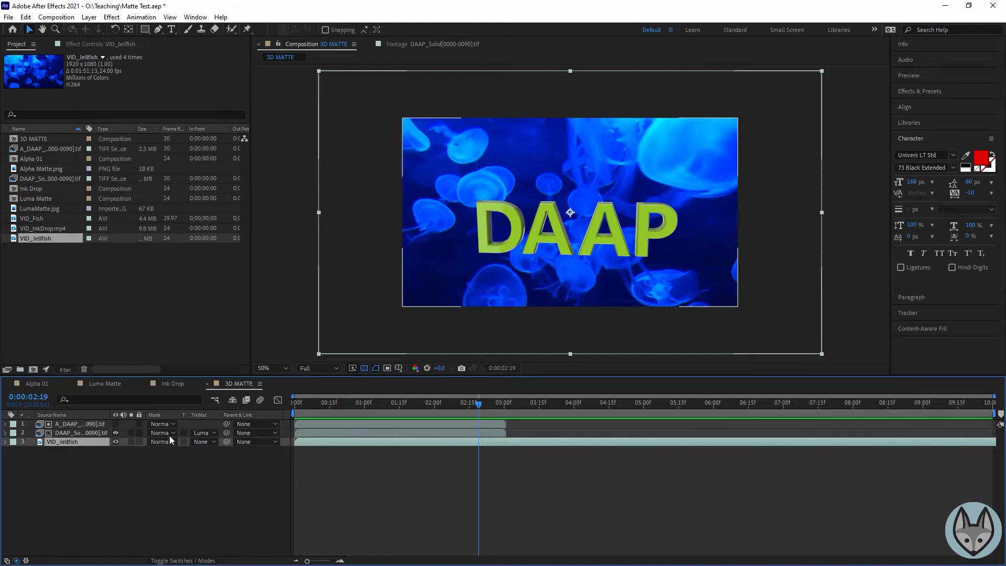
click(213, 441)
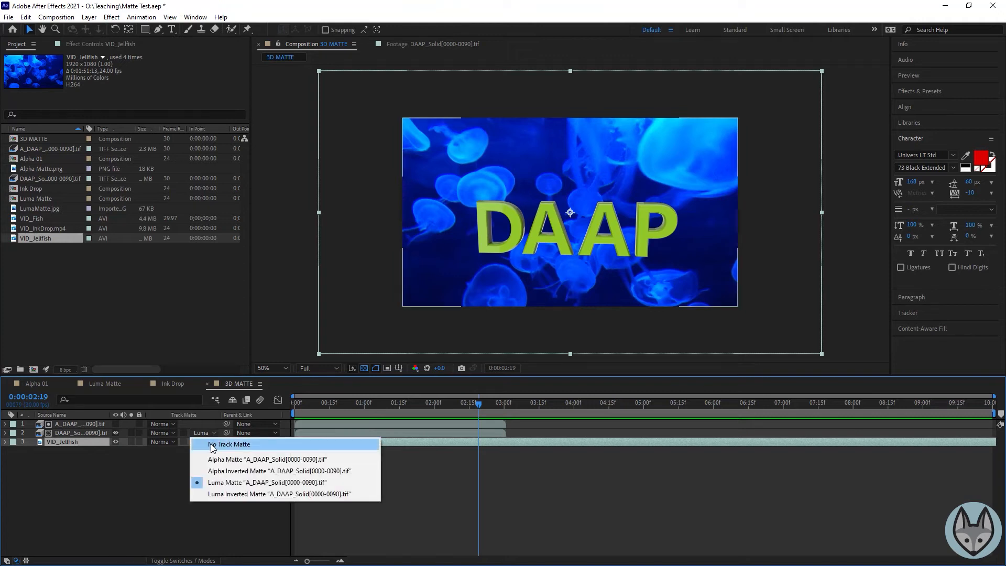
click(213, 444)
drag(84, 423, 84, 438)
click(117, 424)
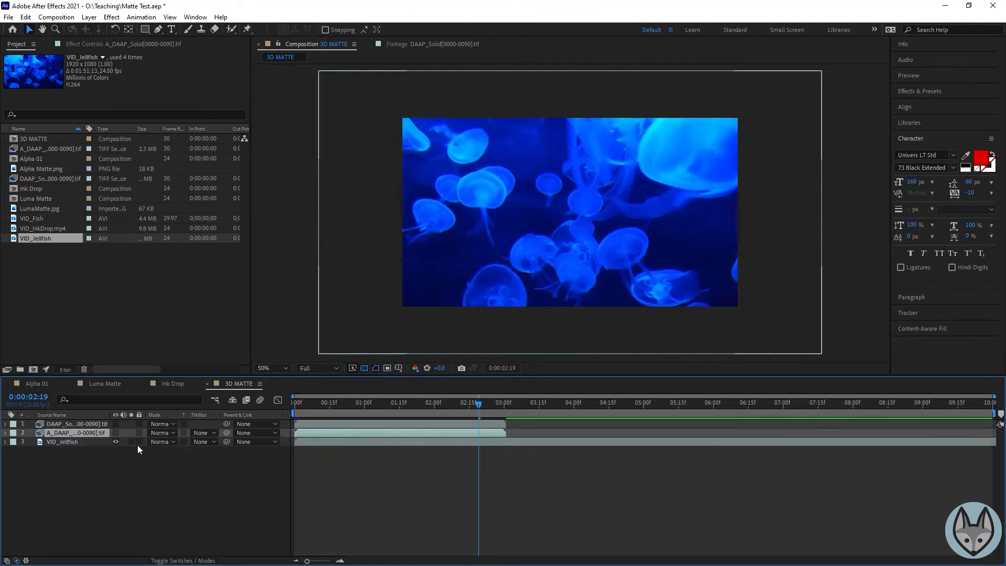
- Set the VID_Jellfish layer's track matte to Luma Matte using A_DAAP_Solid[0000-0090].tif, and scrub back to 0:00:00:00
click(200, 443)
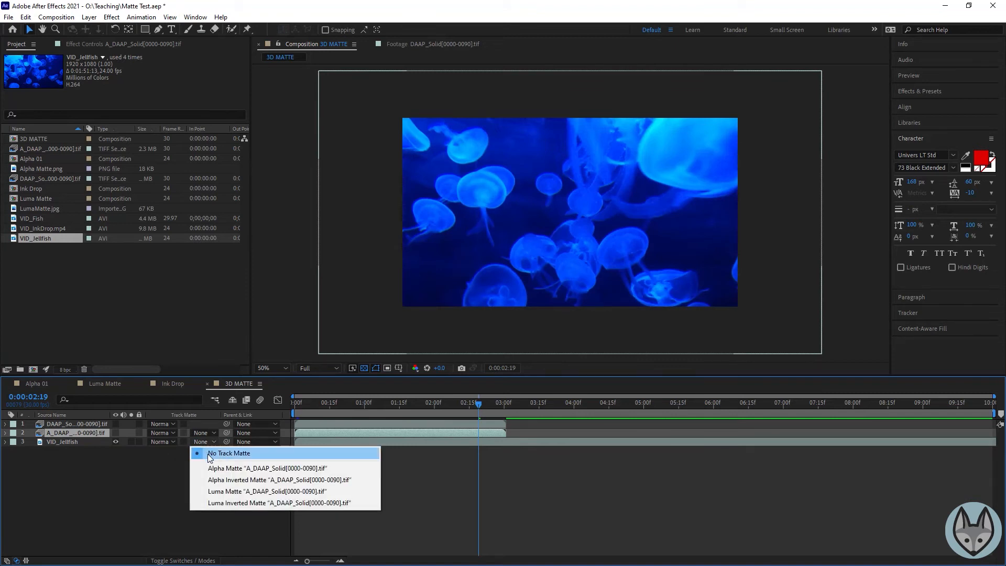
click(224, 491)
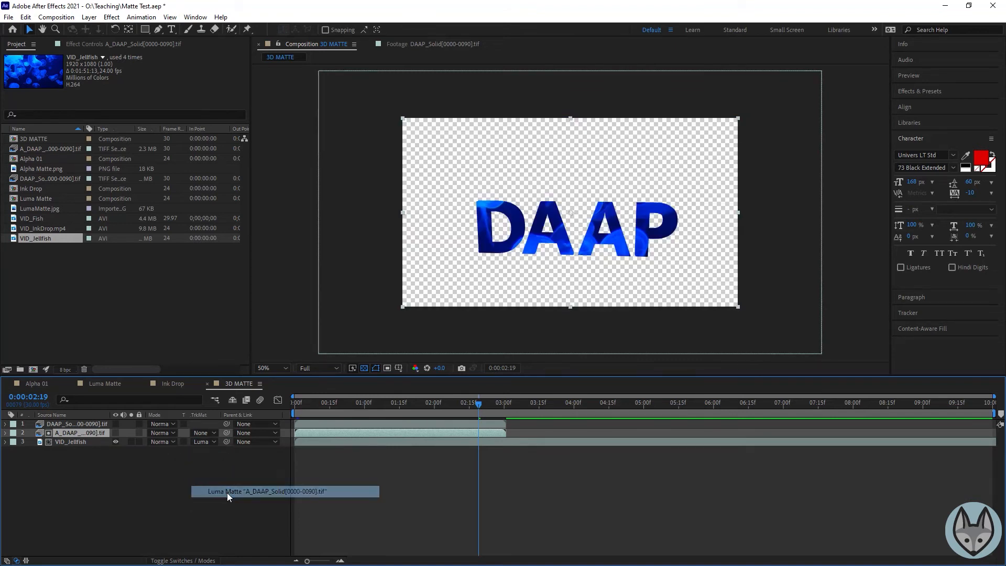
drag(479, 403, 295, 403)
drag(393, 404, 281, 404)
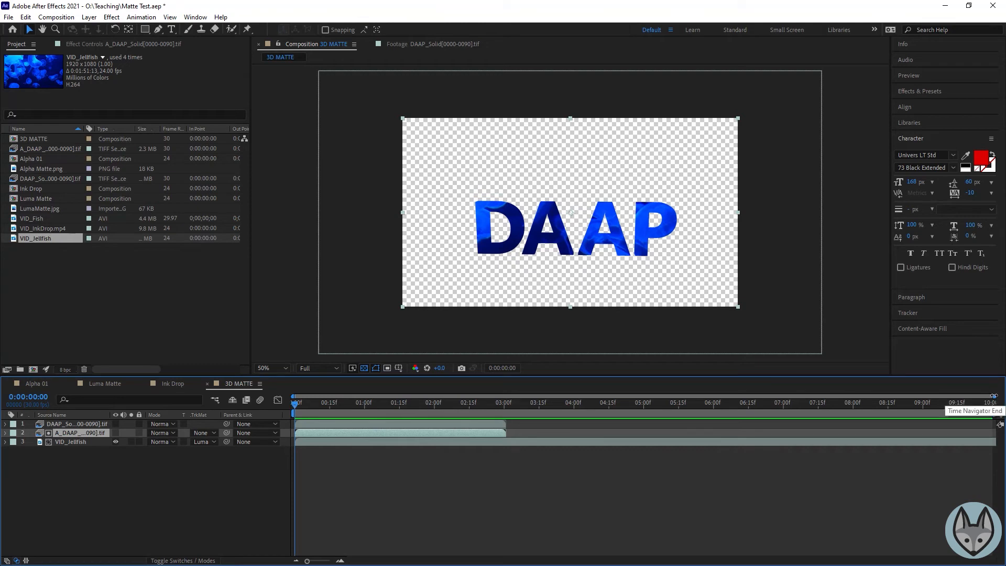
- Shorten the work area to end with the DAAP sequences at about 3 seconds, and preview the animation
drag(994, 413, 508, 413)
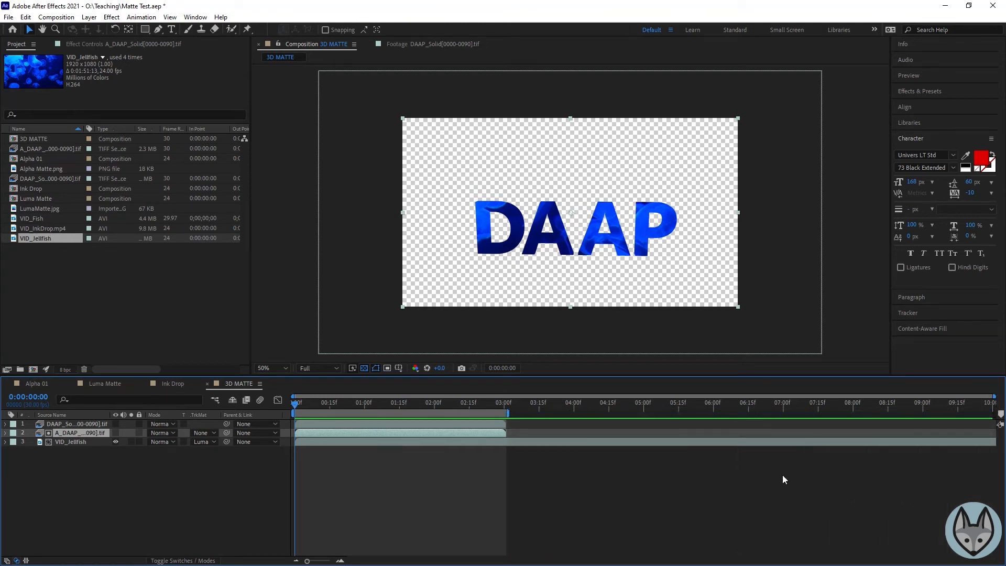
key(space)
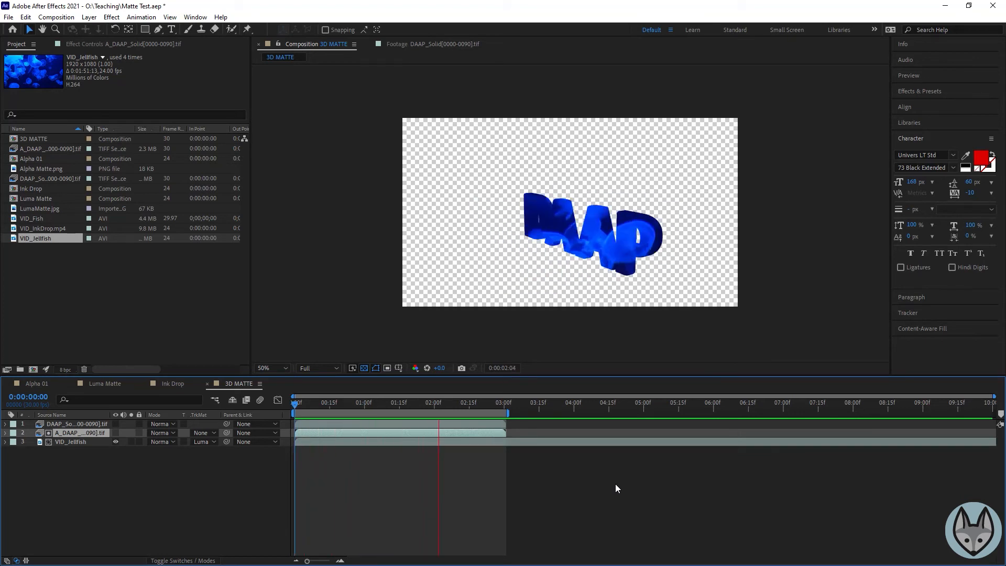
key(space)
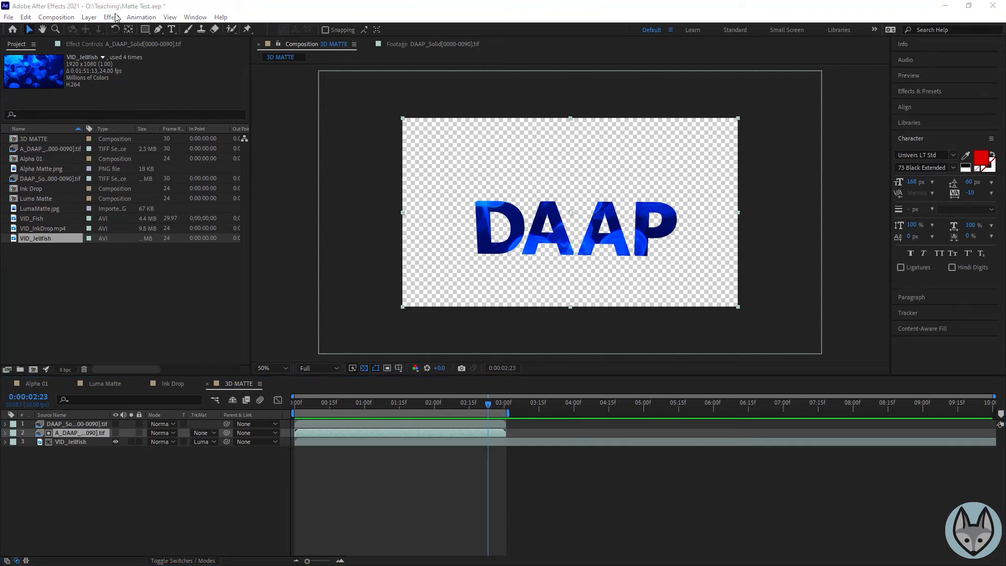
- Create a new composition named AE MATTE with a frame rate of 24 frames per second
click(57, 300)
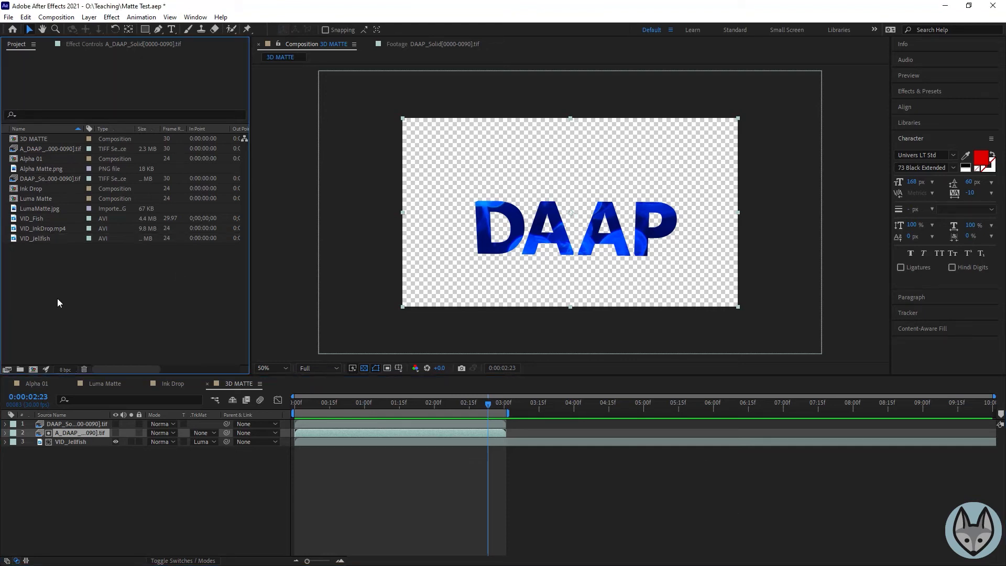
click(54, 17)
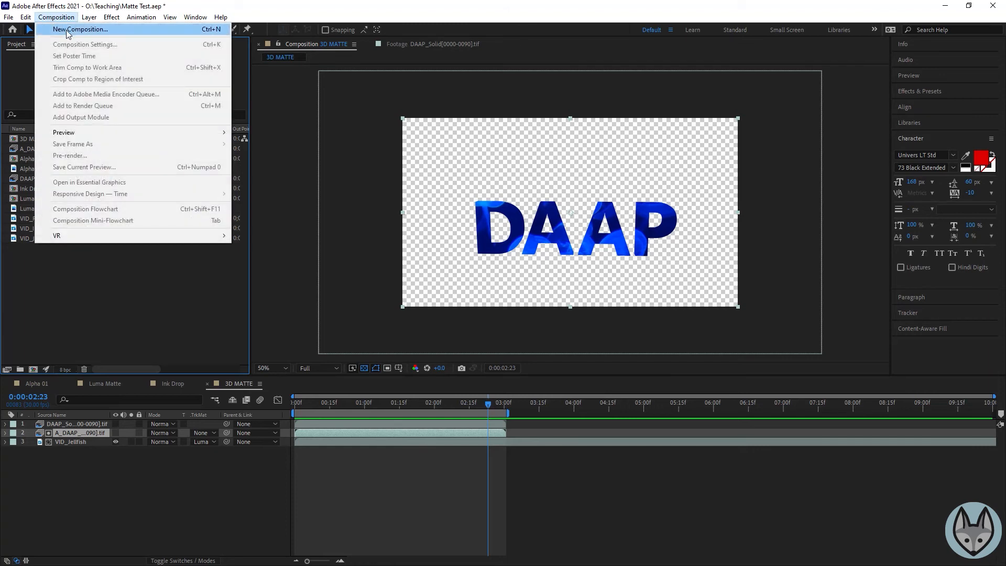
click(67, 30)
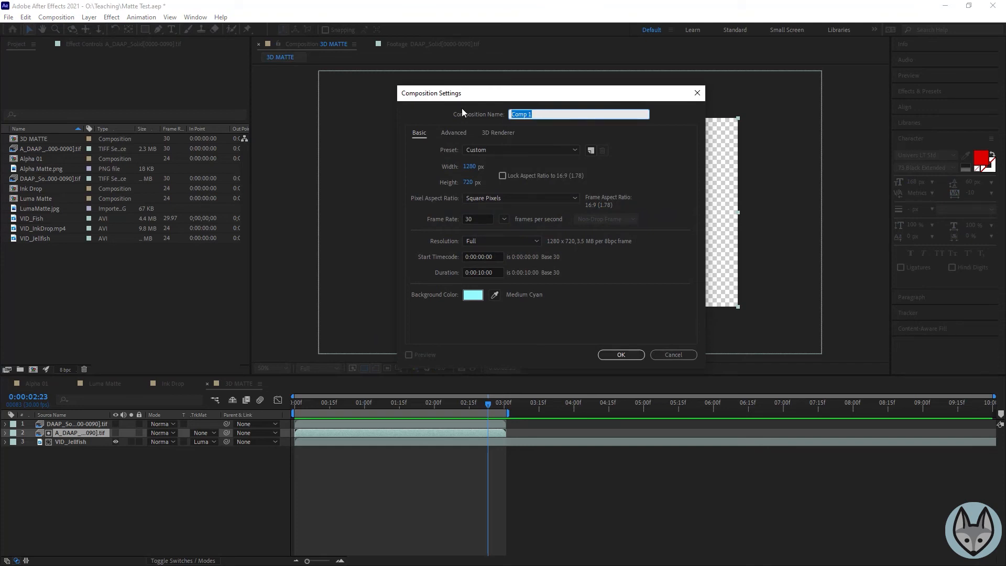
text(AE MATTE)
click(480, 219)
text(24)
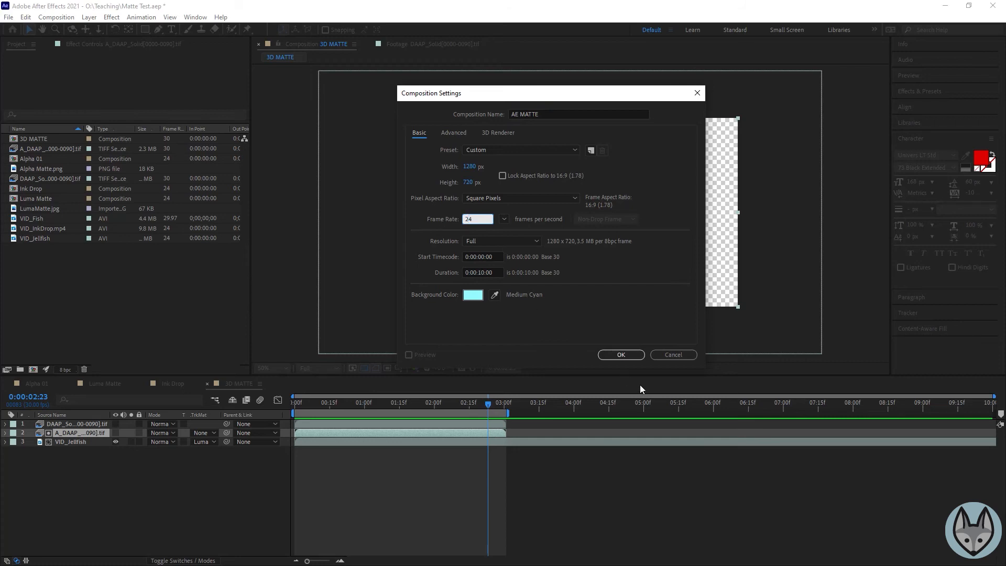
click(636, 356)
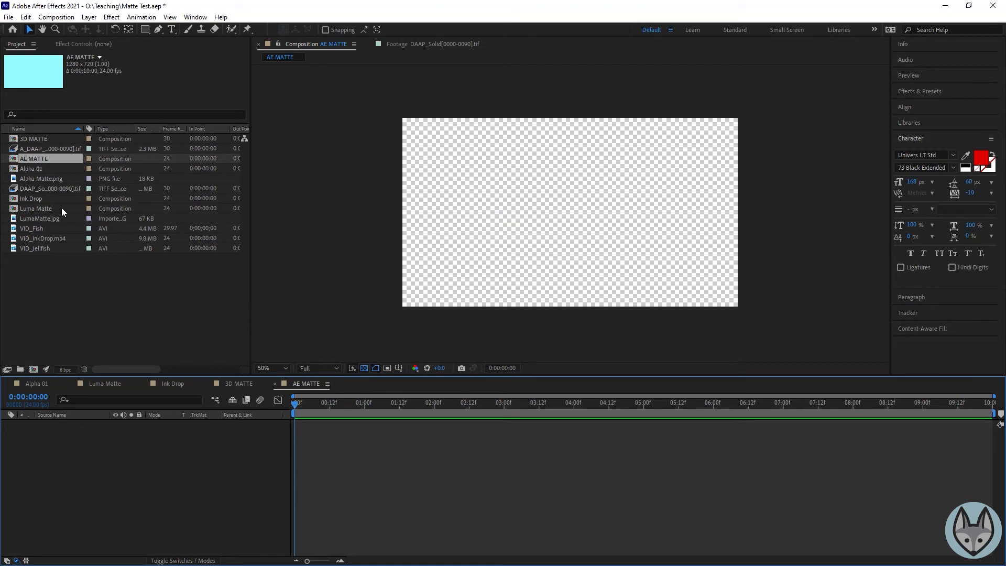
- Add VID_Jellfish above VID_Fish in the AE MATTE composition, and place a text layer reading MATTE on top
drag(40, 247, 50, 448)
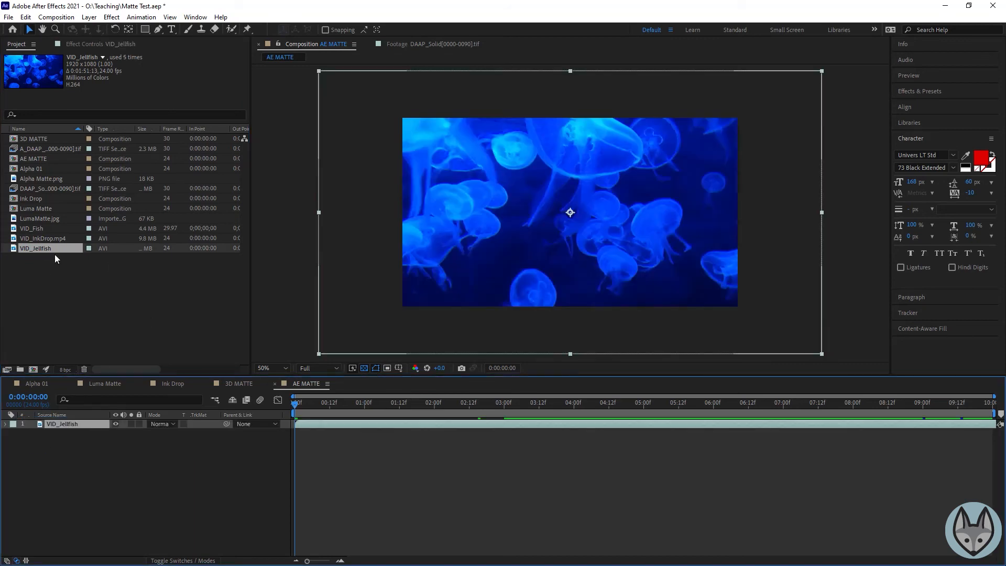
drag(39, 228, 60, 471)
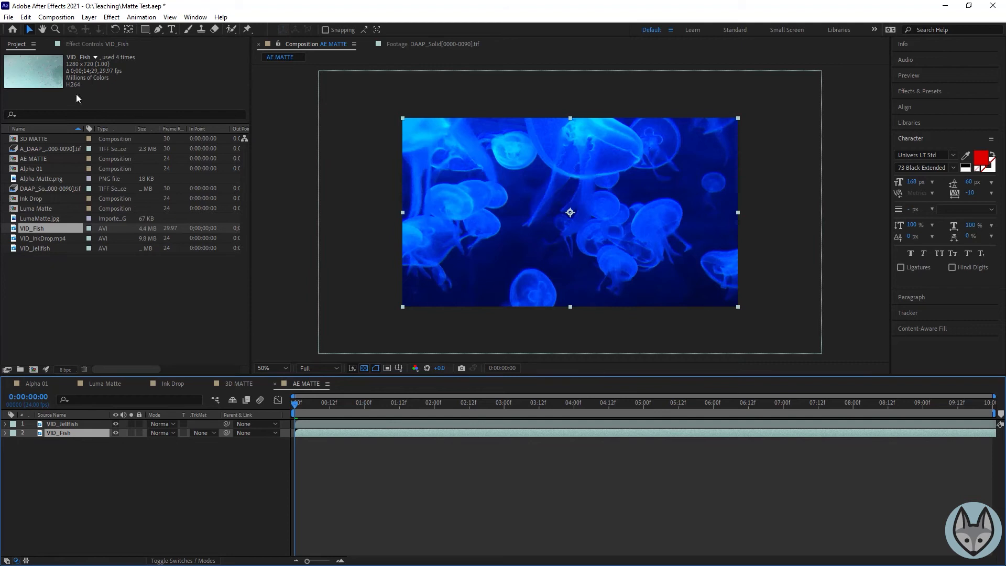
click(168, 32)
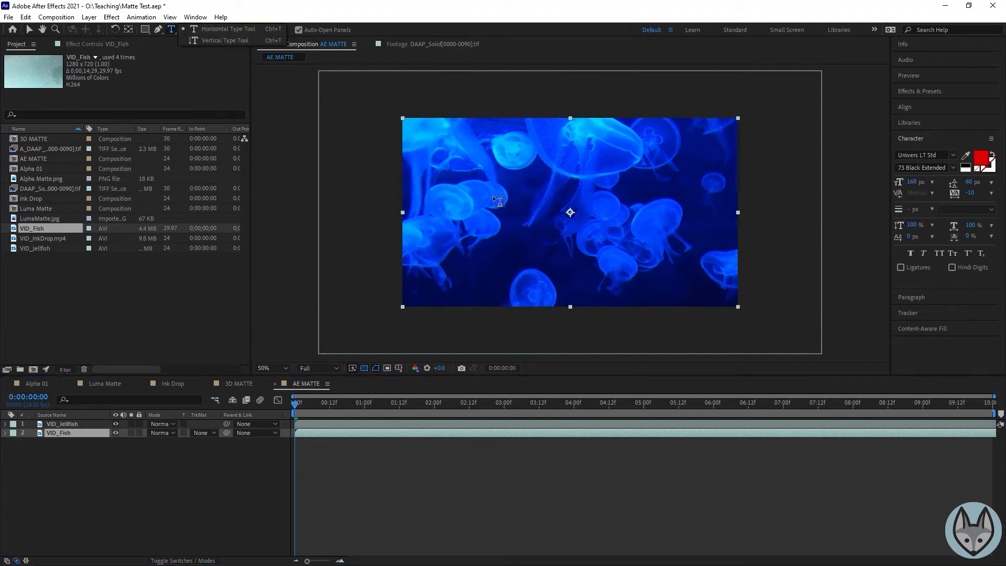
click(470, 202)
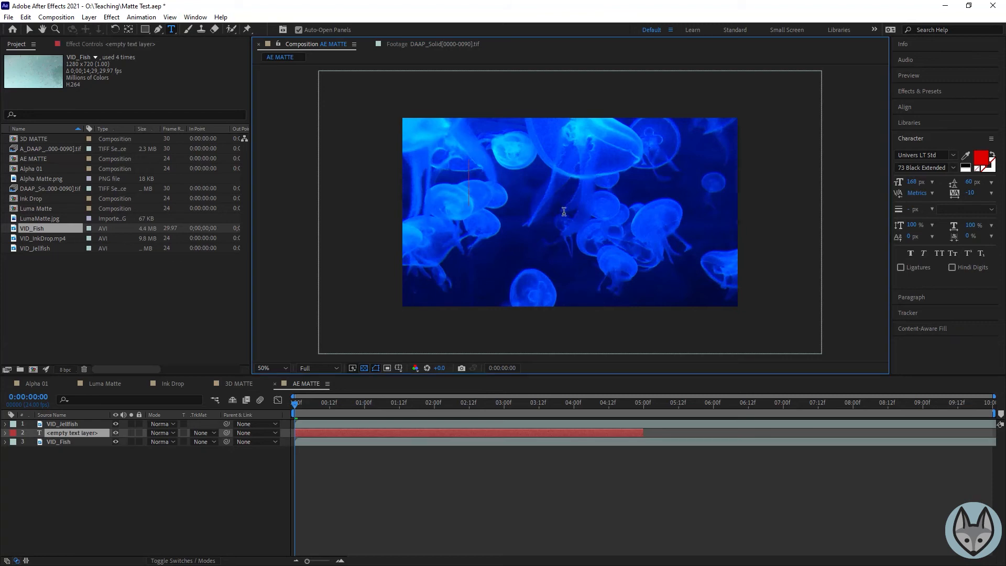
text(MATTE)
drag(62, 432, 99, 421)
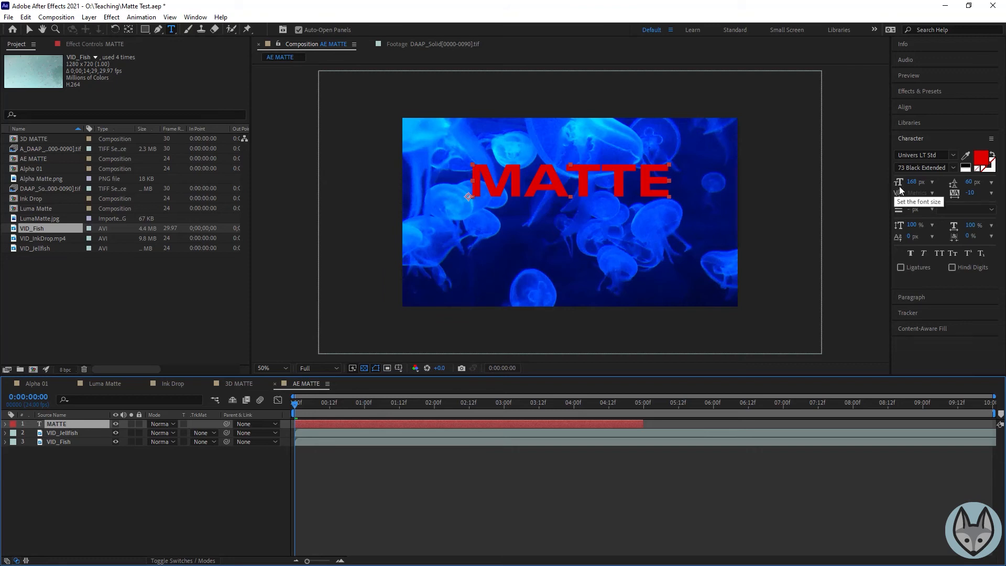
- Enlarge the MATTE text to 211 px and centre it horizontally in the upper half of the frame
drag(913, 182, 932, 182)
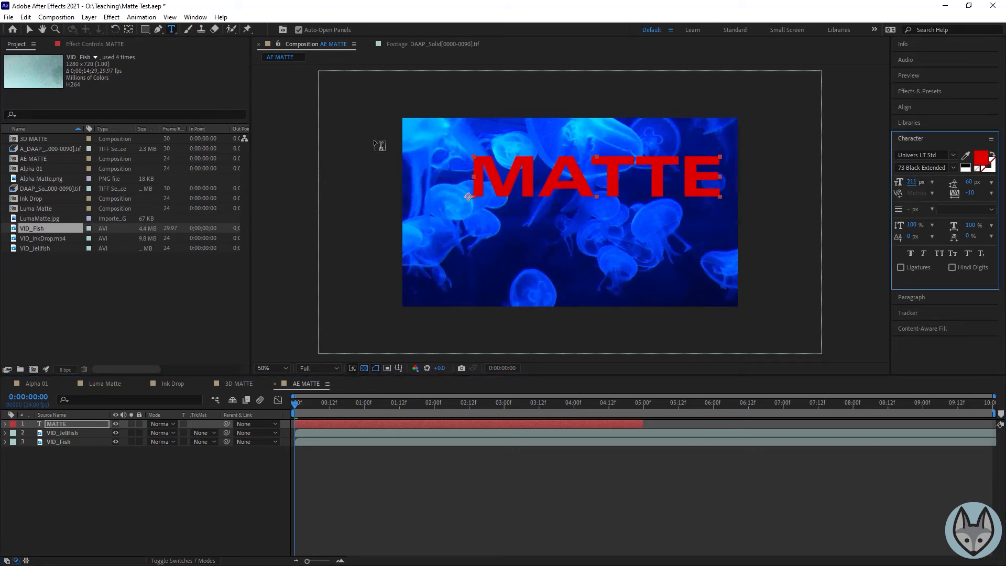
click(28, 30)
drag(593, 175, 567, 173)
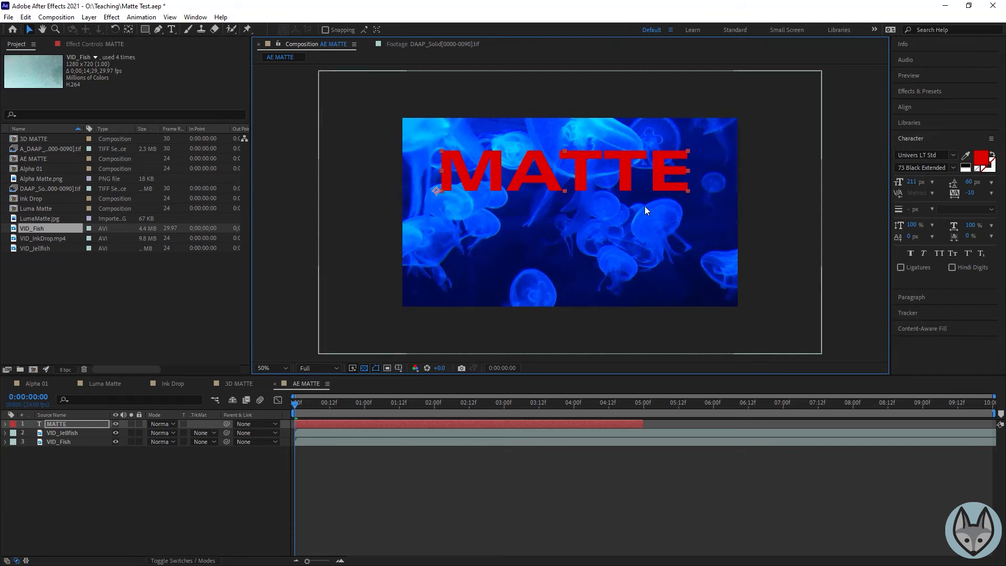
double_click(54, 425)
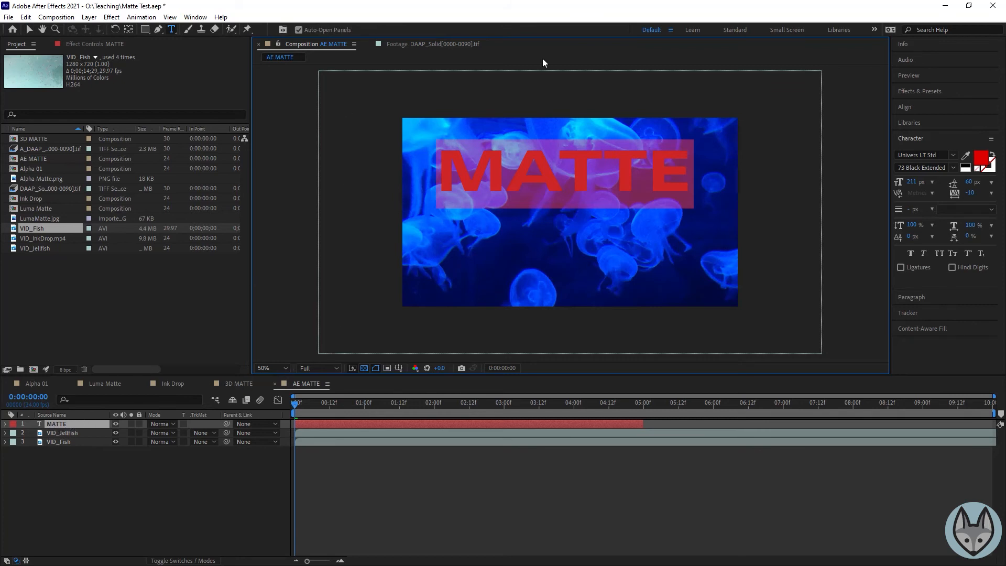
- Close the DAAP_Solid[0000-0090].tif footage viewer and deselect the MATTE text layer
click(476, 46)
click(495, 44)
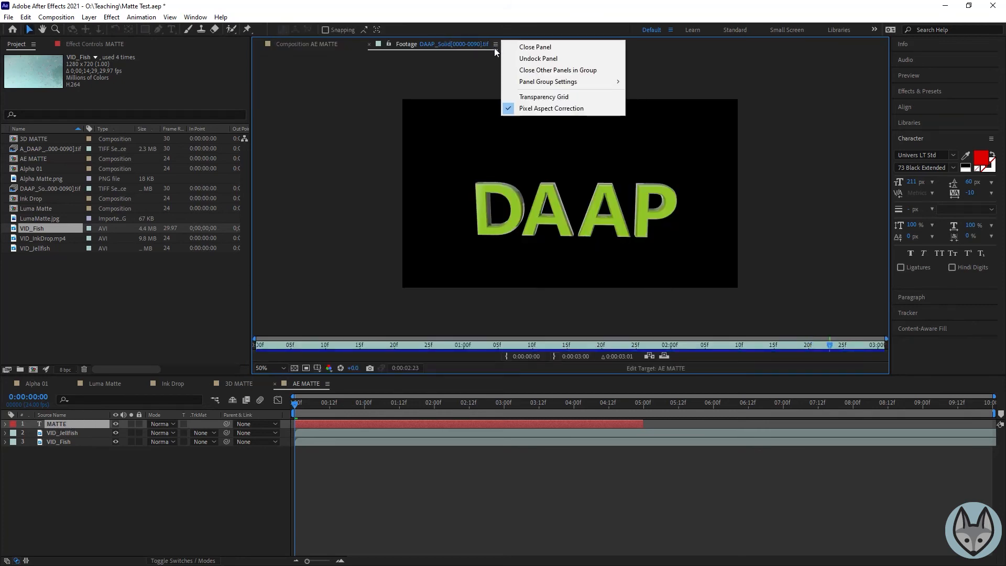
click(368, 44)
click(368, 44)
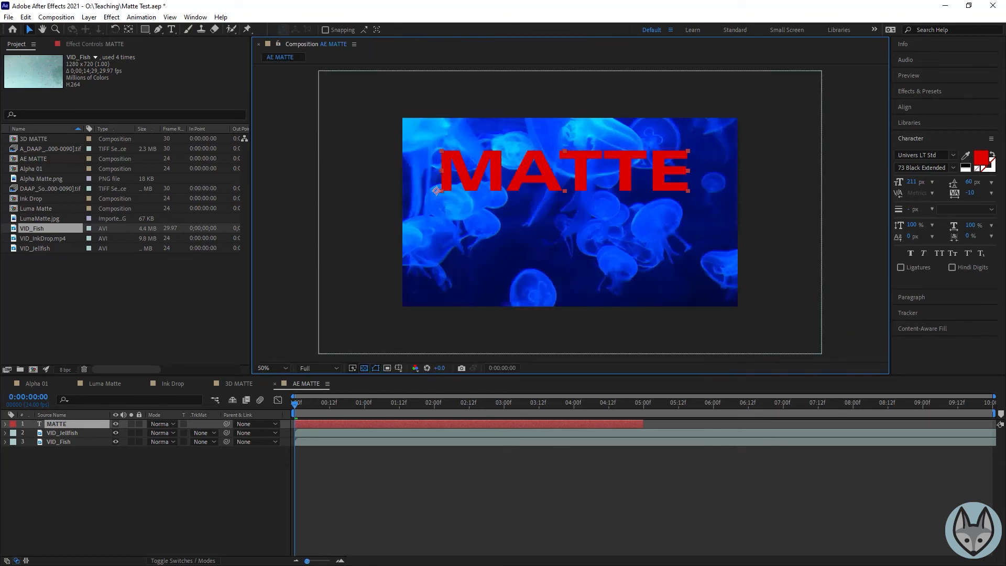
click(145, 493)
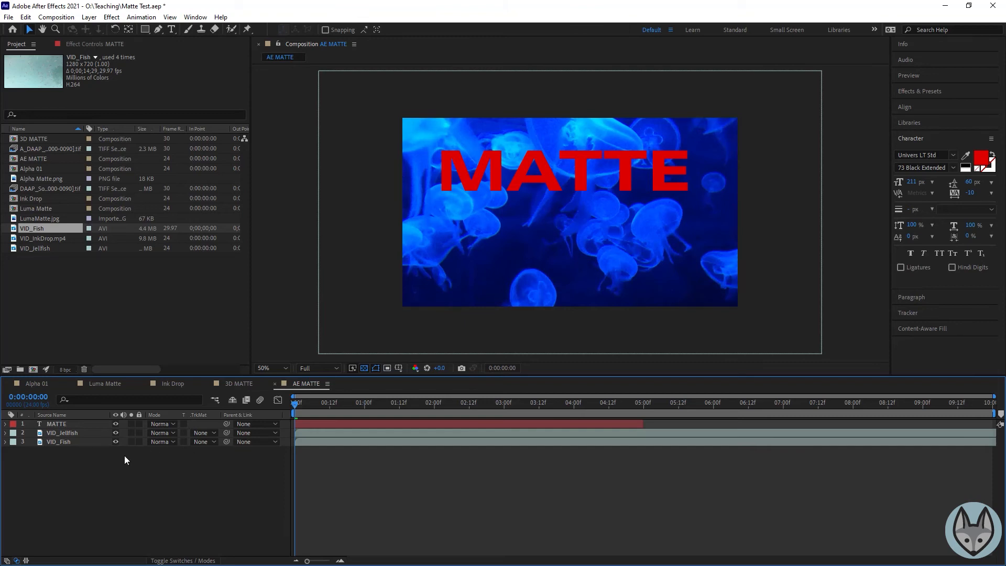
- Set the VID_Jellfish layer's track matte to Alpha Matte "MATTE" and preview the composition
click(210, 433)
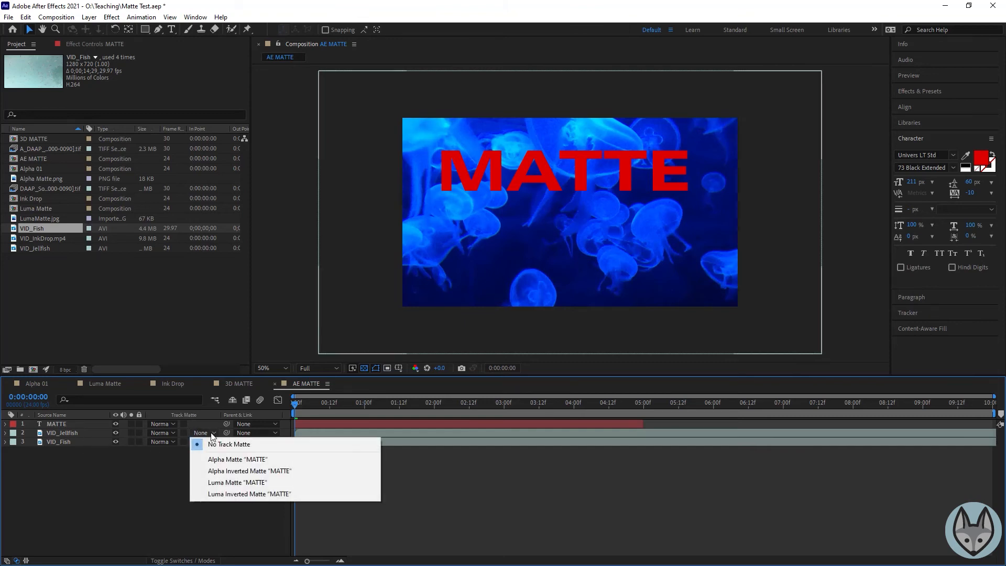
click(248, 465)
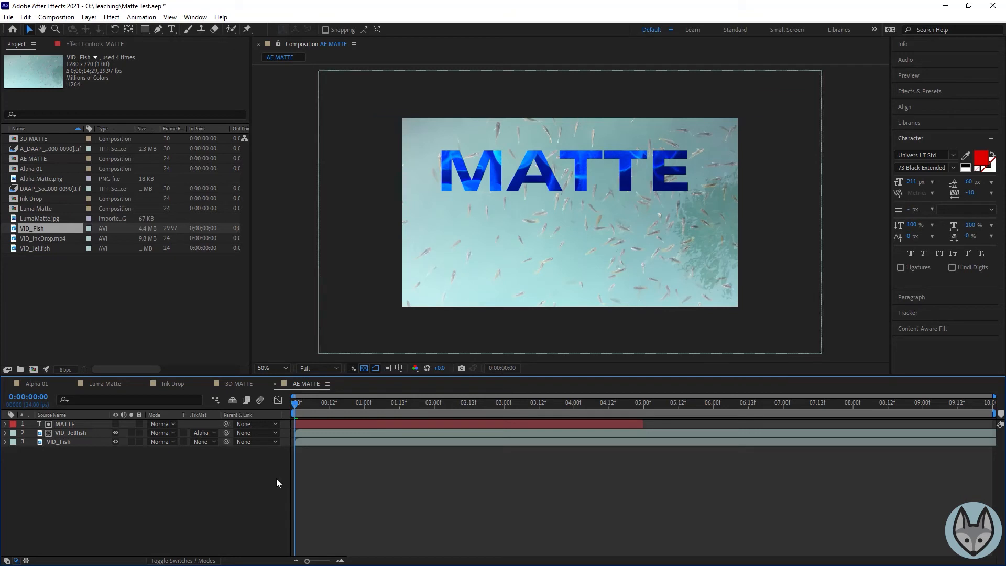
key(space)
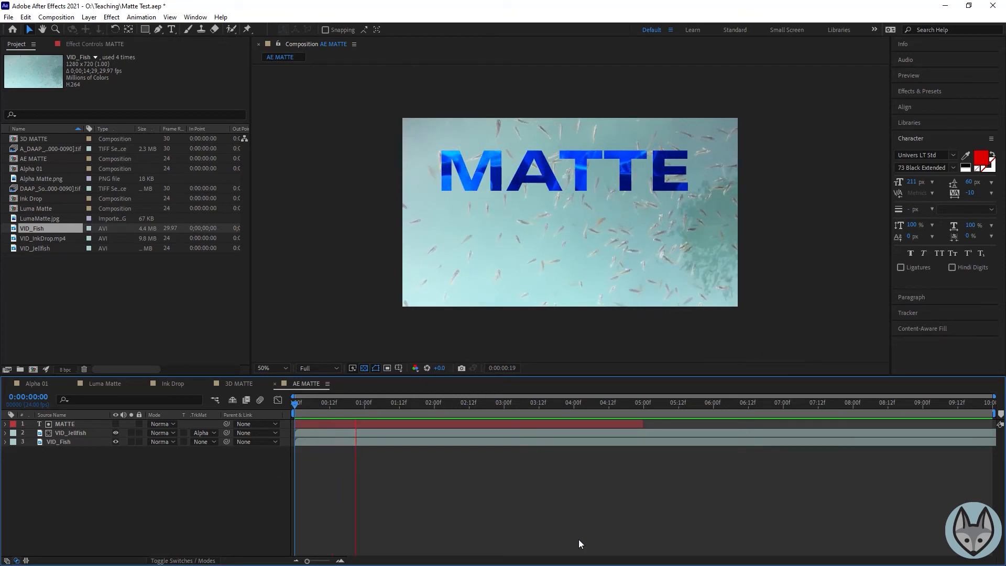
- Switch the VID_Jellfish track matte to Alpha Inverted Matte "MATTE" and play the preview
click(213, 435)
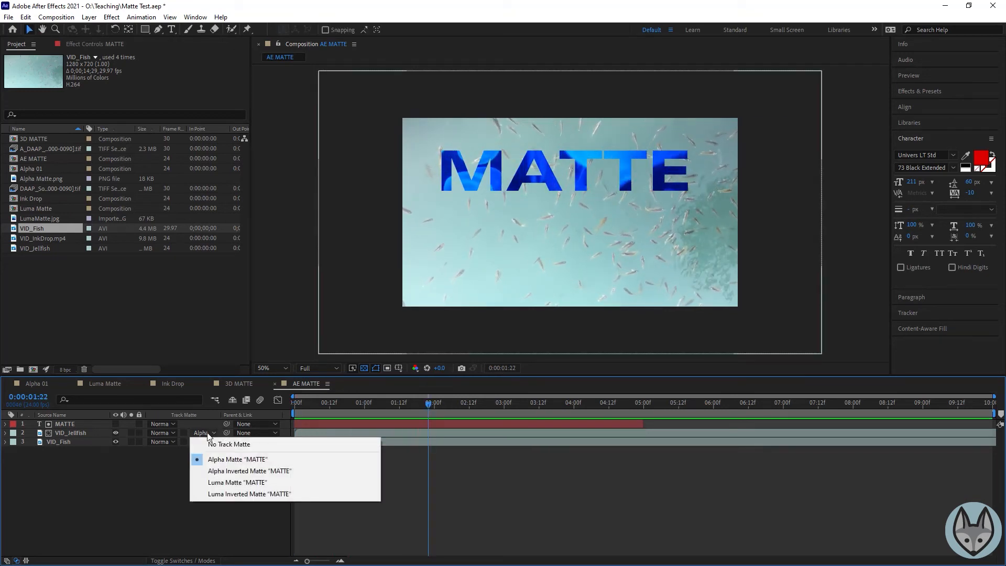
click(218, 472)
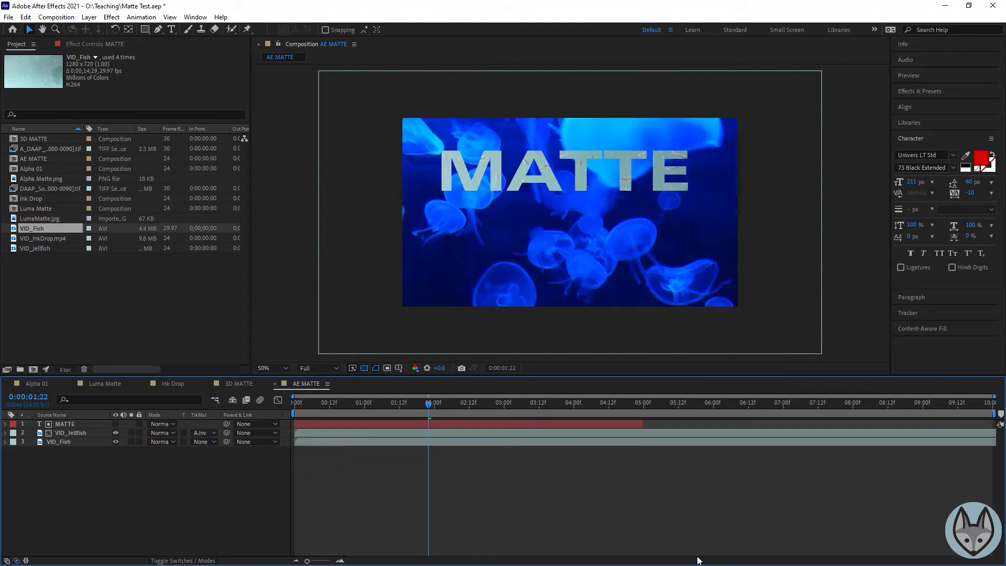
key(space)
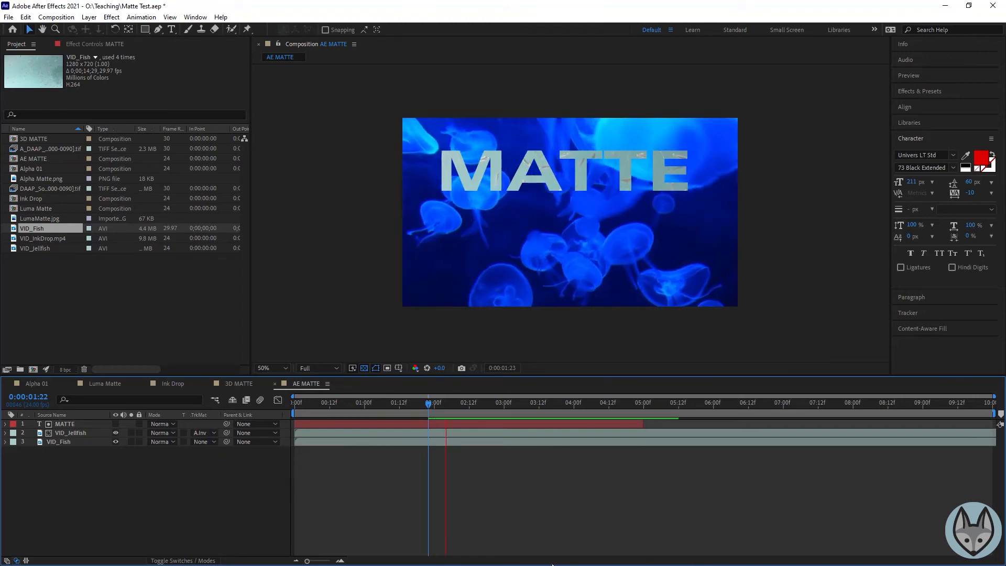
key(space)
- Try Luma Matte "MATTE" on VID_Jellfish, scrub back to 0:00:03:10 and check the text fill colour
click(209, 434)
click(216, 483)
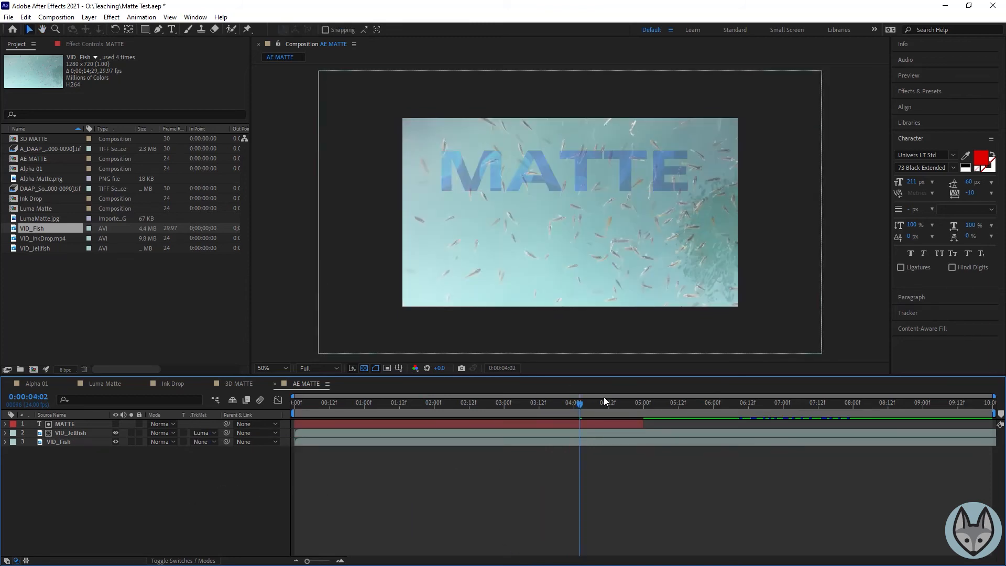
drag(577, 405, 530, 422)
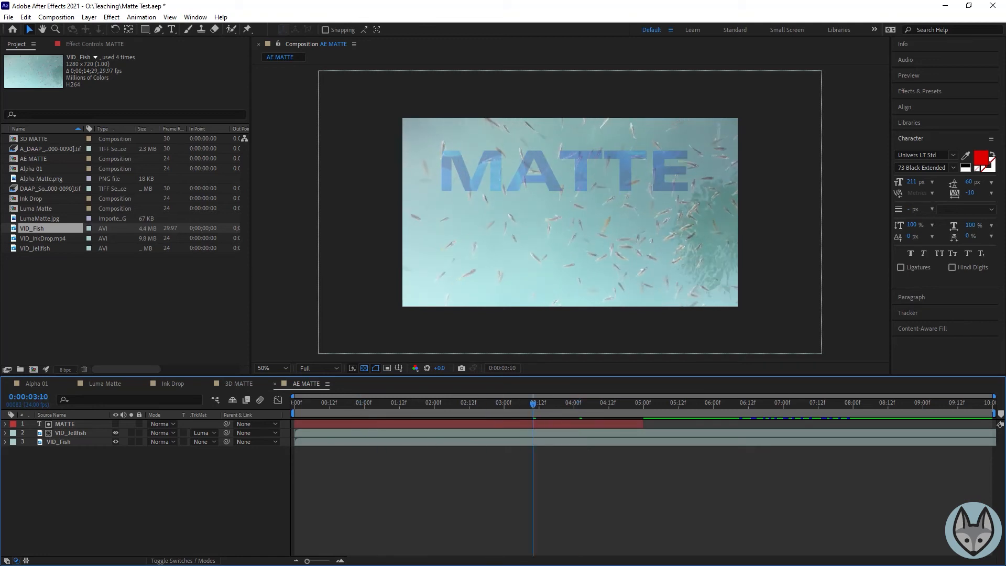
click(979, 162)
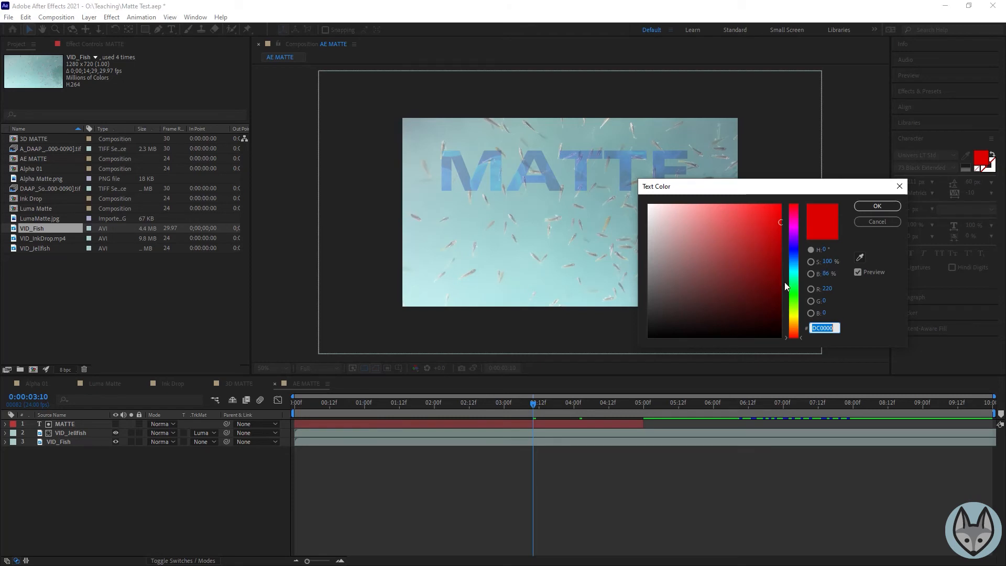
key(Return)
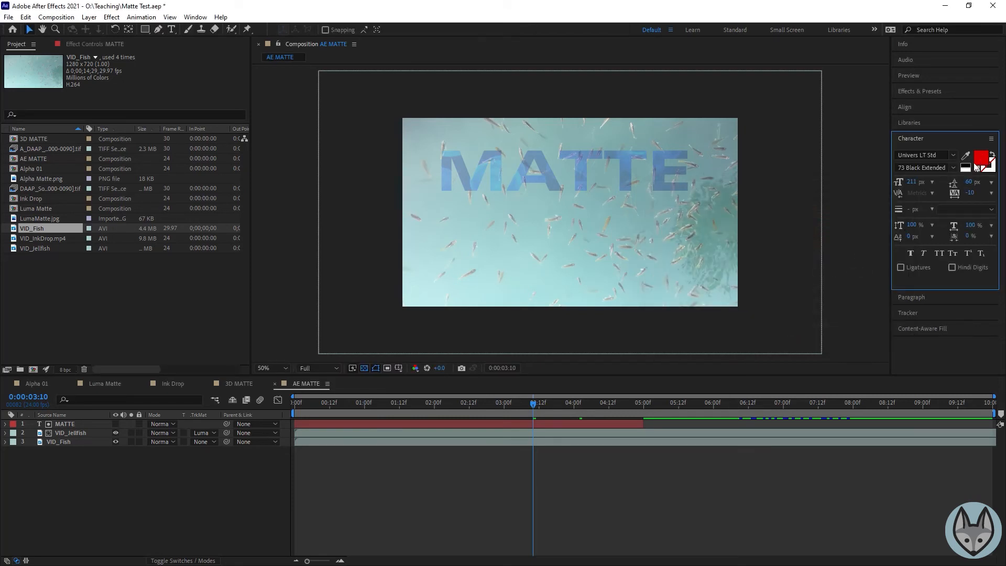
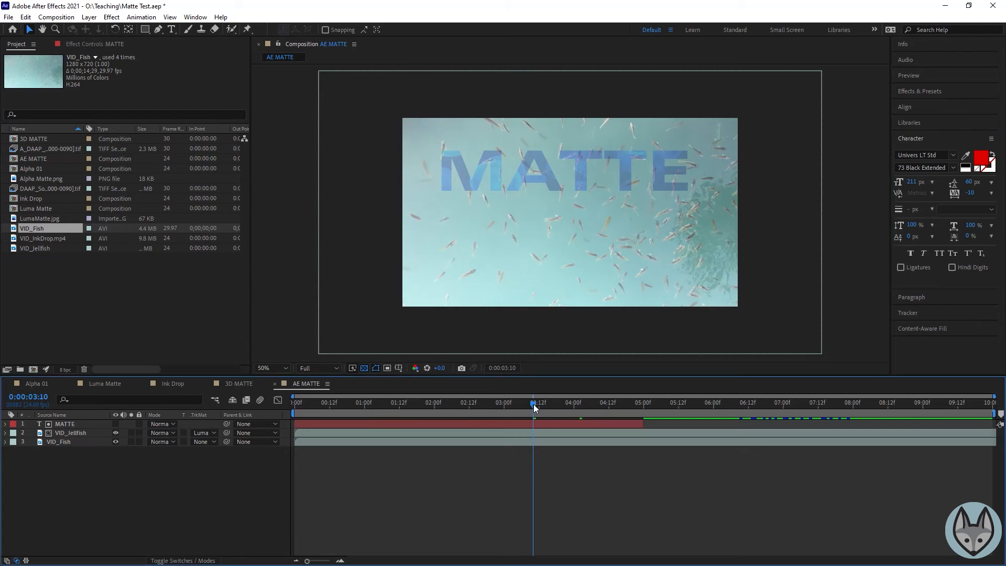
- Move the current time to 0:00:02:00 and set the VID_Jellfish track matte to Alpha Inverted Matte "MATTE"
drag(533, 404, 435, 411)
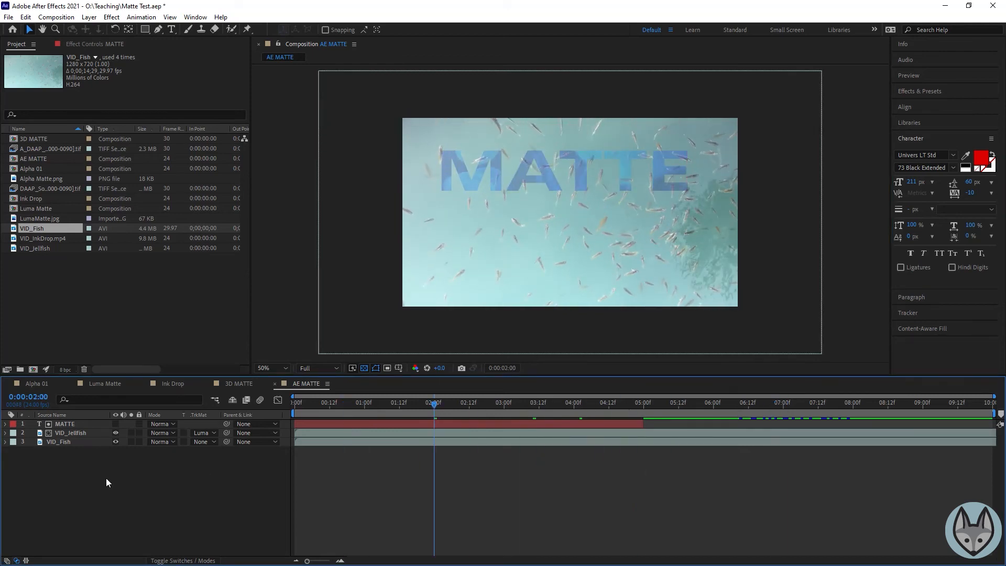
click(203, 433)
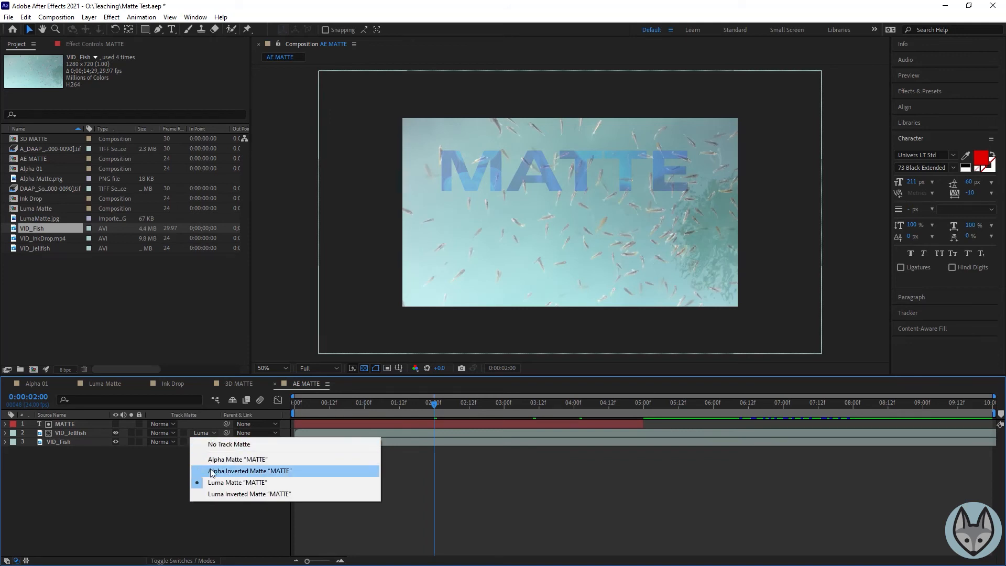
click(210, 470)
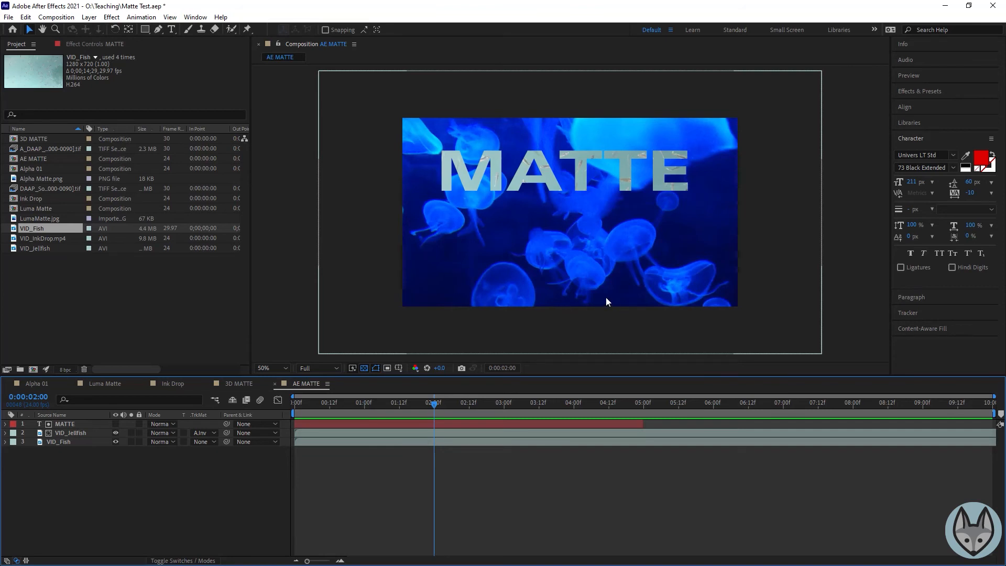
- Add a text layer reading GRADIENT beneath the MATTE text in the frame
click(172, 29)
click(450, 256)
text(GRA)
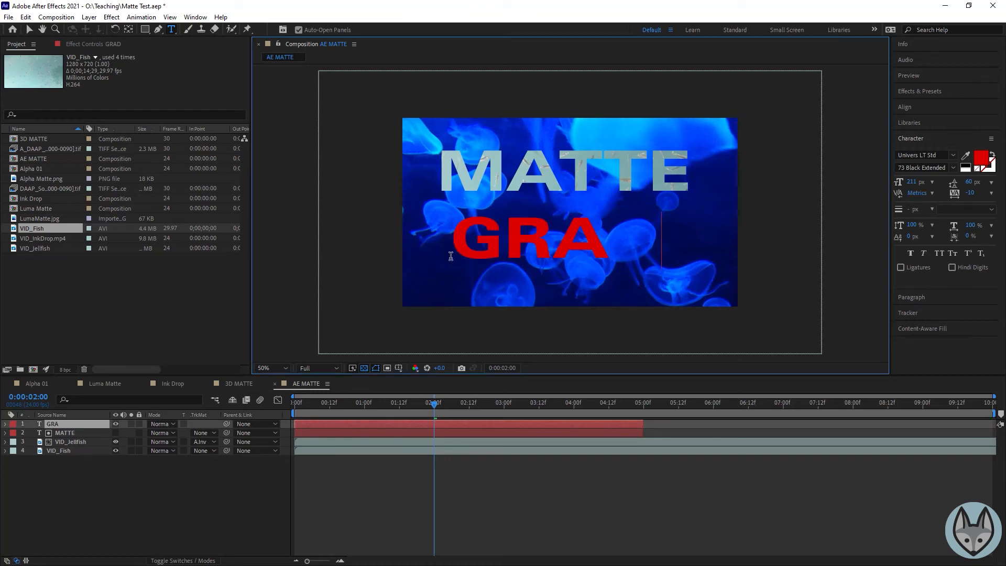
text(DIENT)
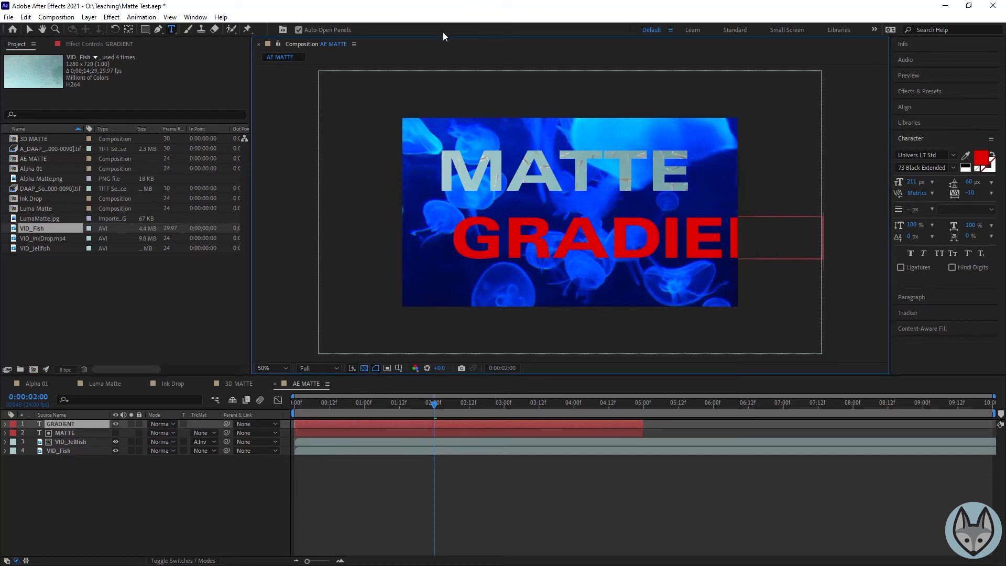
click(14, 30)
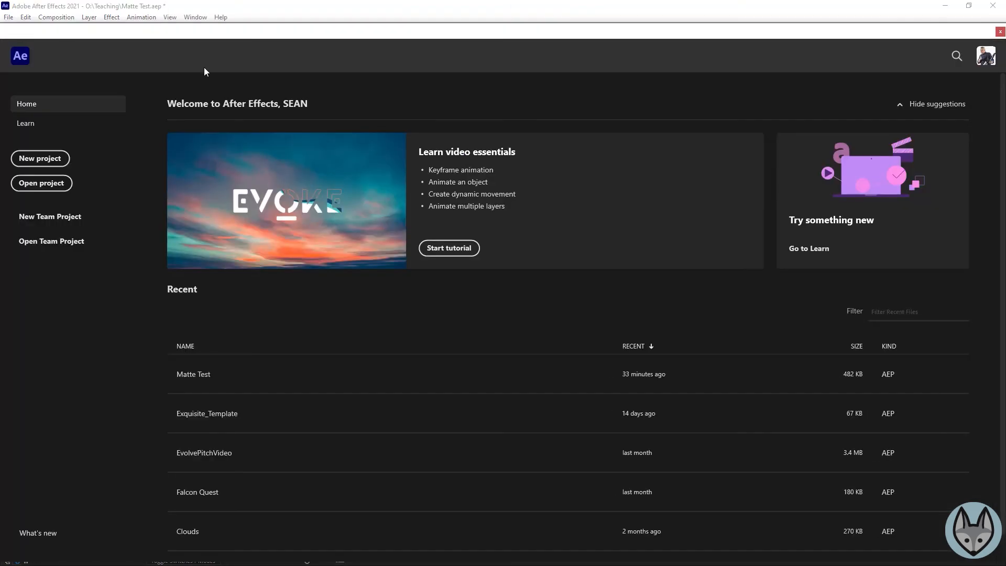
click(999, 32)
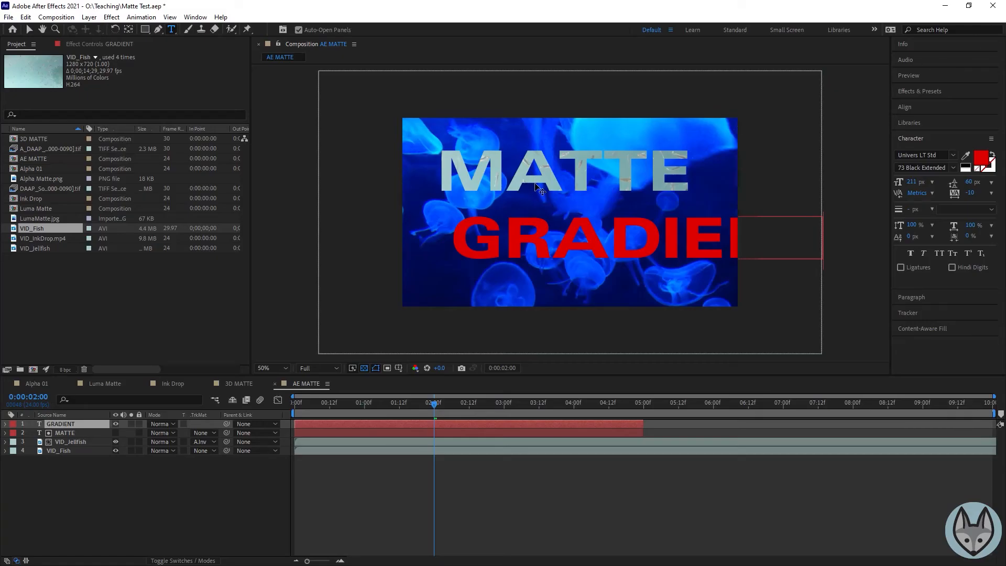
- Reduce the GRADIENT text to 162 px and centre it horizontally in the lower half of the frame
click(30, 30)
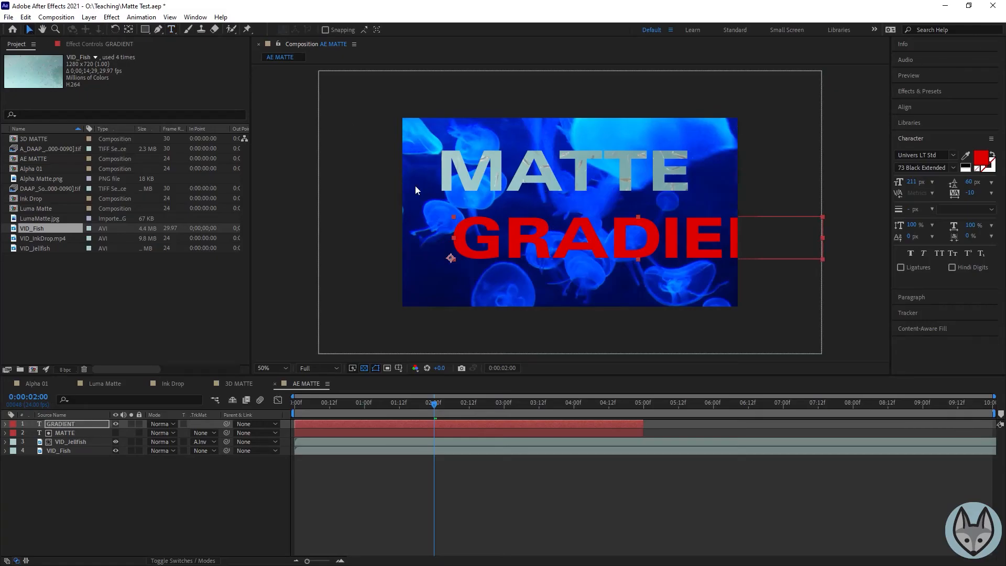
drag(618, 238, 569, 240)
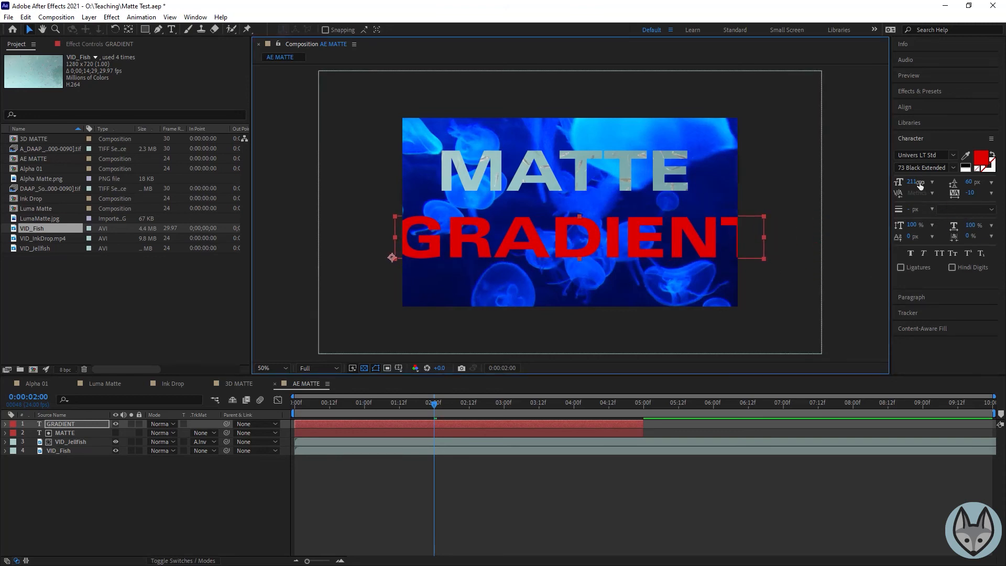
drag(918, 184, 886, 184)
drag(493, 250, 527, 252)
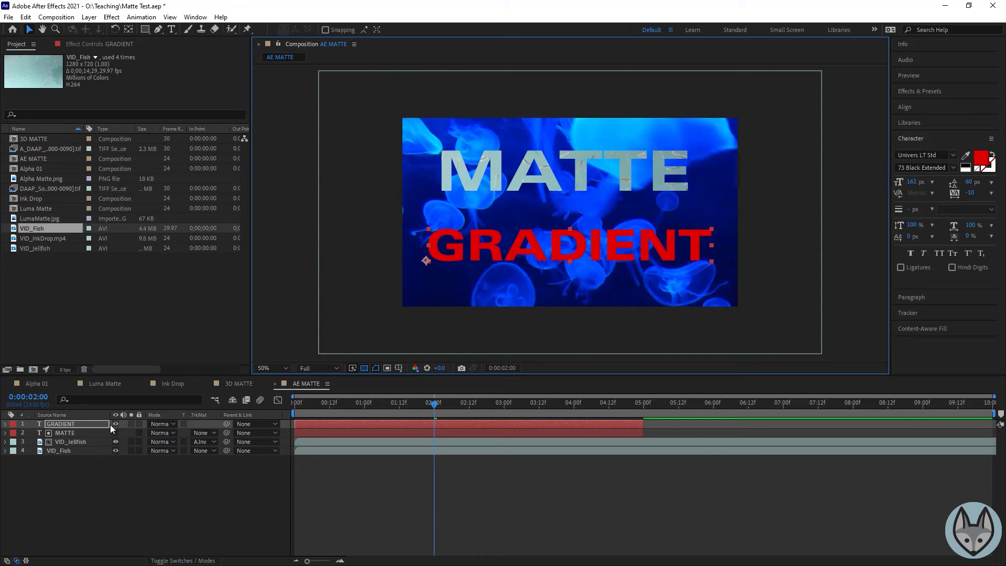
- Apply a Gradient Overlay layer style to the GRADIENT text layer
click(84, 424)
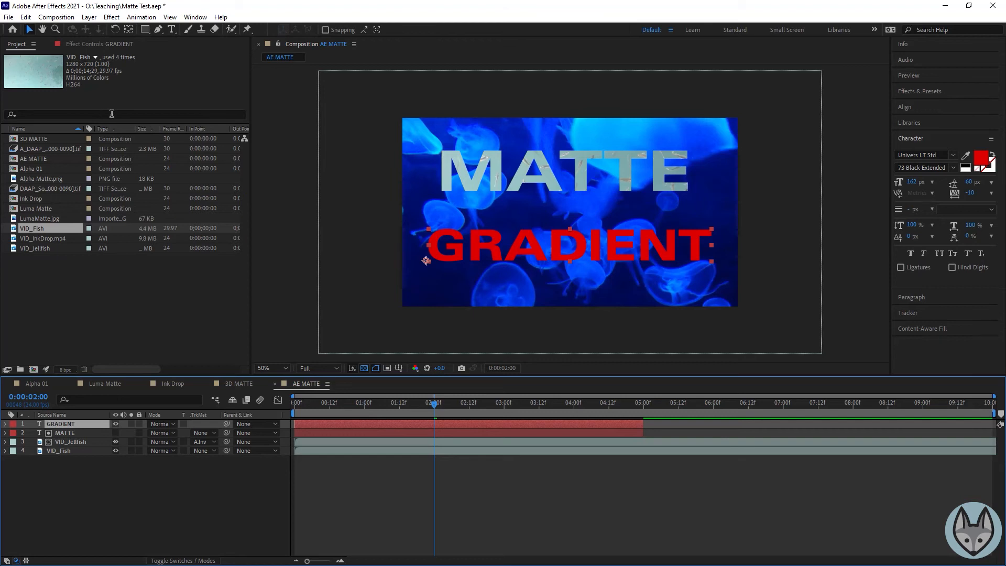
click(89, 17)
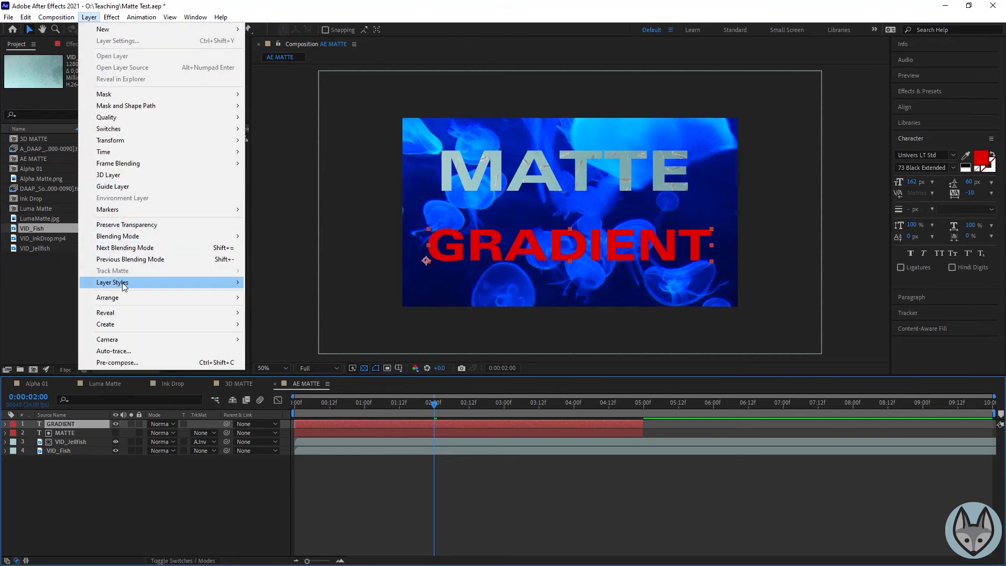
mouse_move(122, 283)
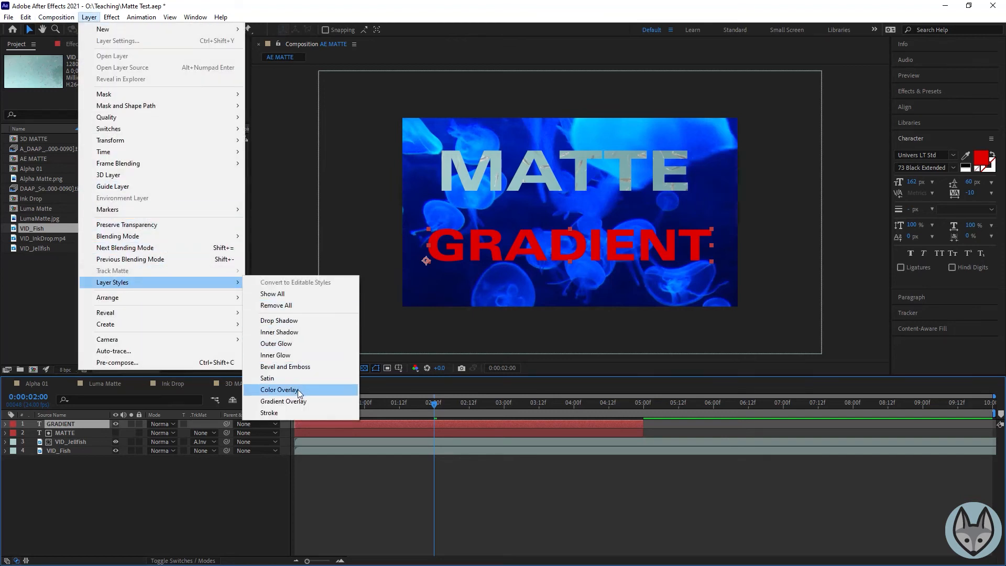
click(297, 403)
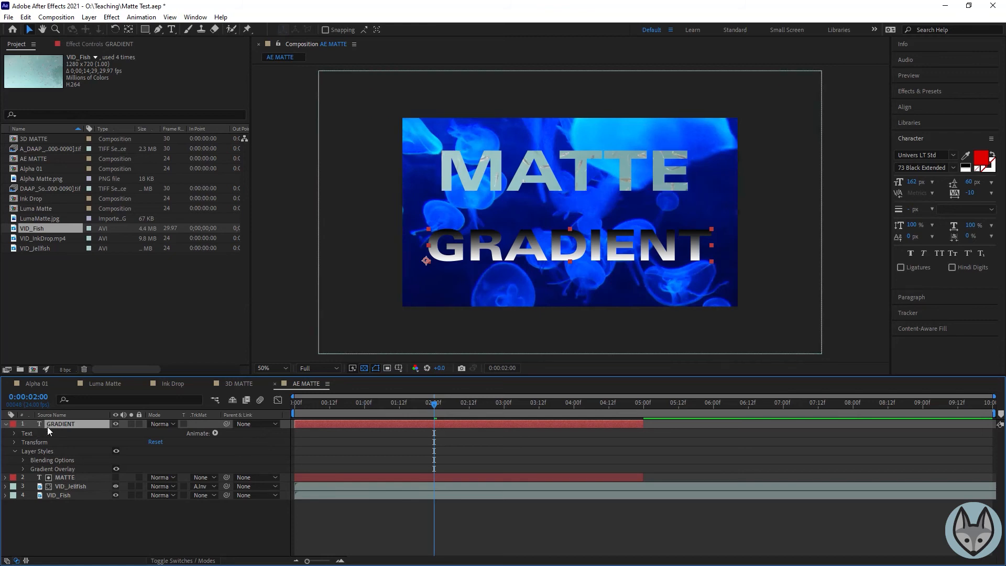
- Set the angle of the GRADIENT layer's Gradient Overlay to 0°
click(23, 468)
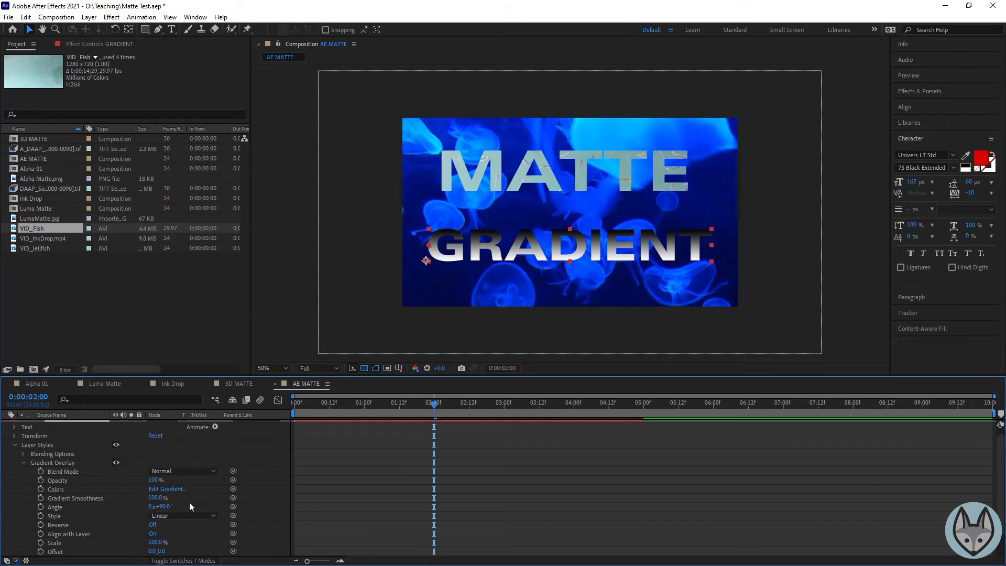
drag(159, 507, 135, 519)
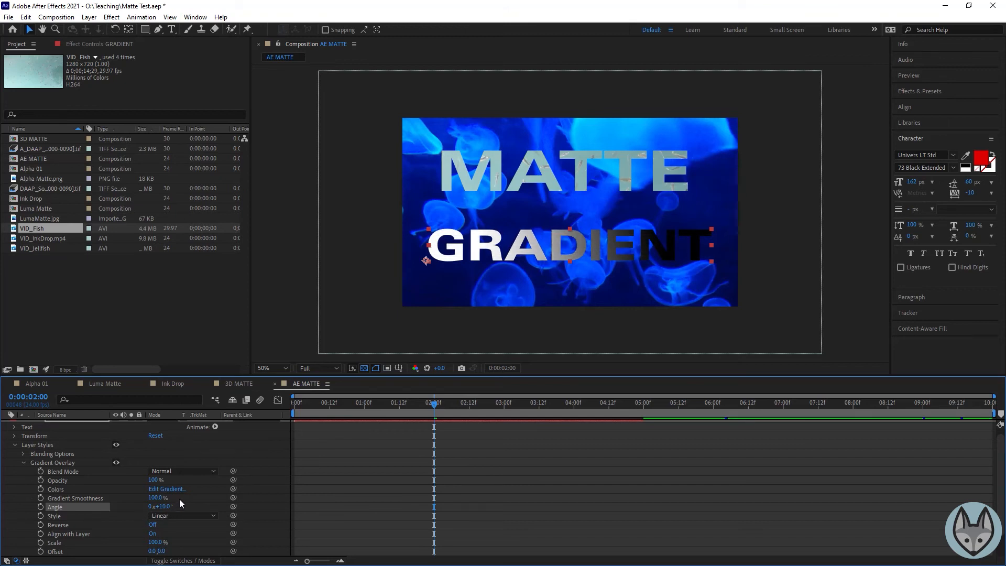
click(161, 506)
text(0)
key(Return)
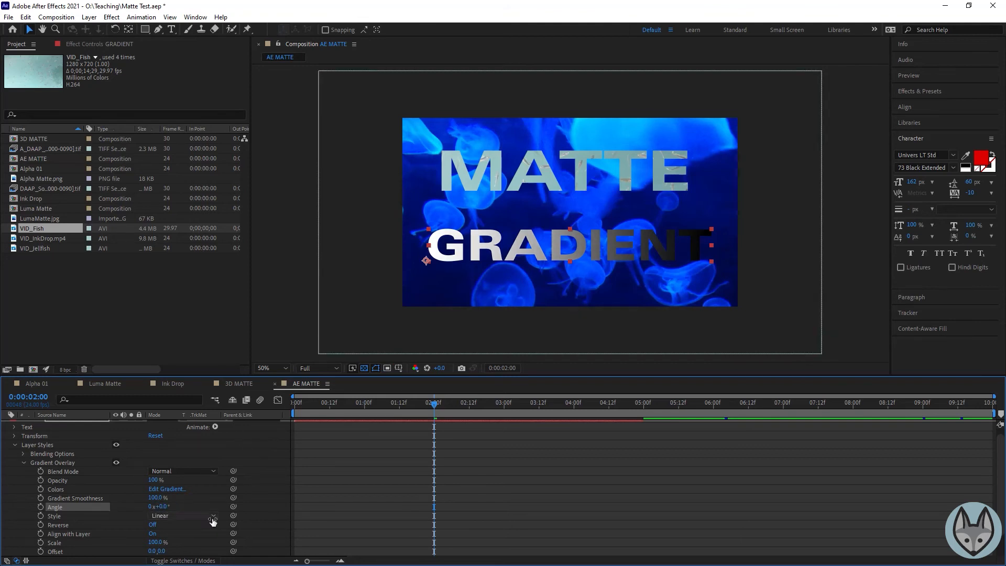
- Try the Radial and Reflected styles on the Gradient Overlay, and return the style to Linear
click(178, 516)
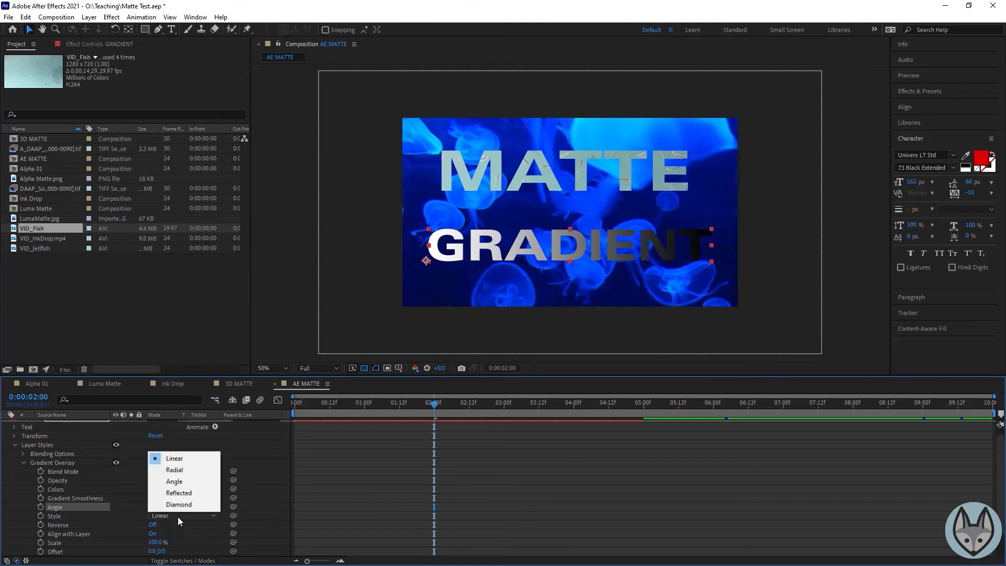
click(183, 470)
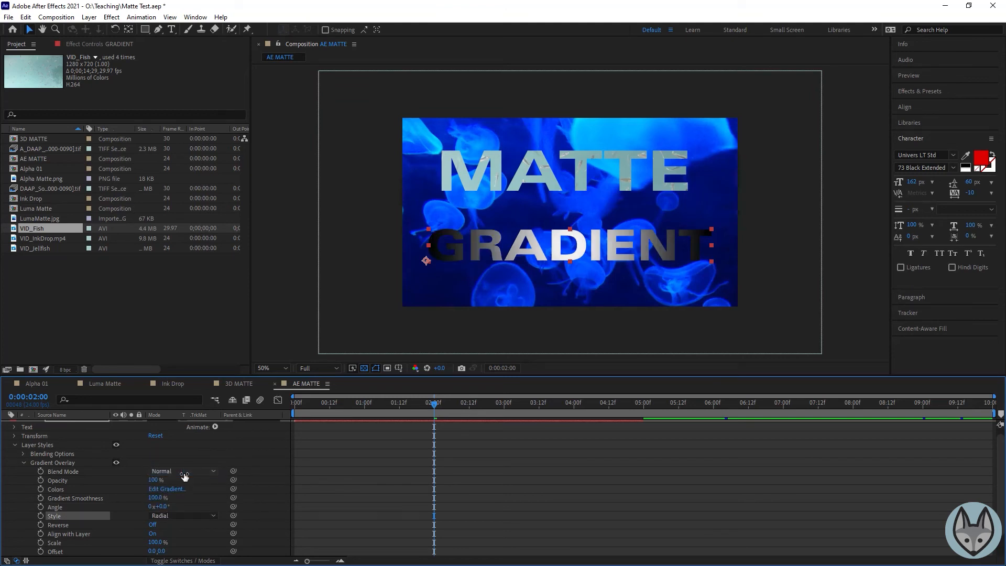
click(188, 519)
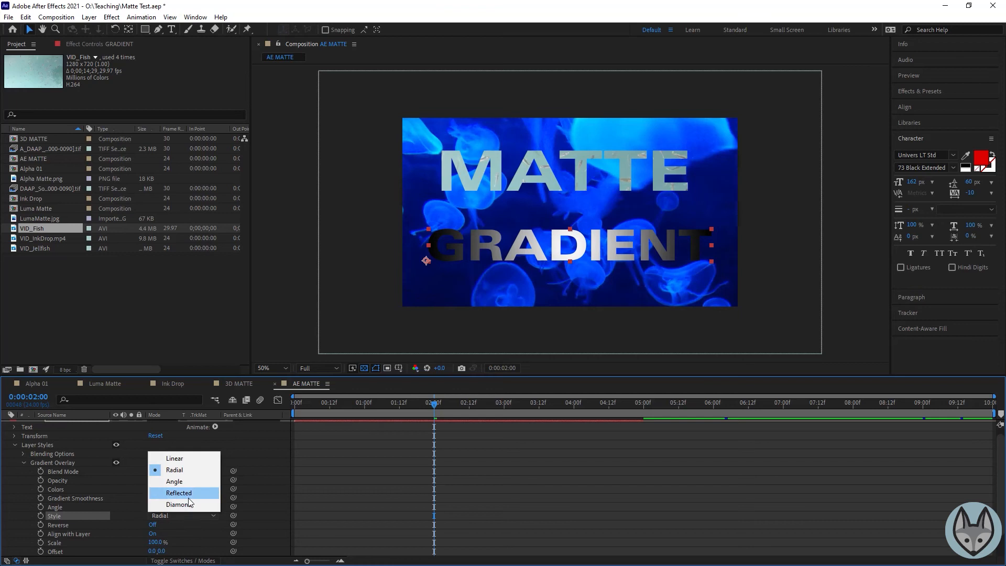
click(189, 495)
click(187, 517)
click(189, 459)
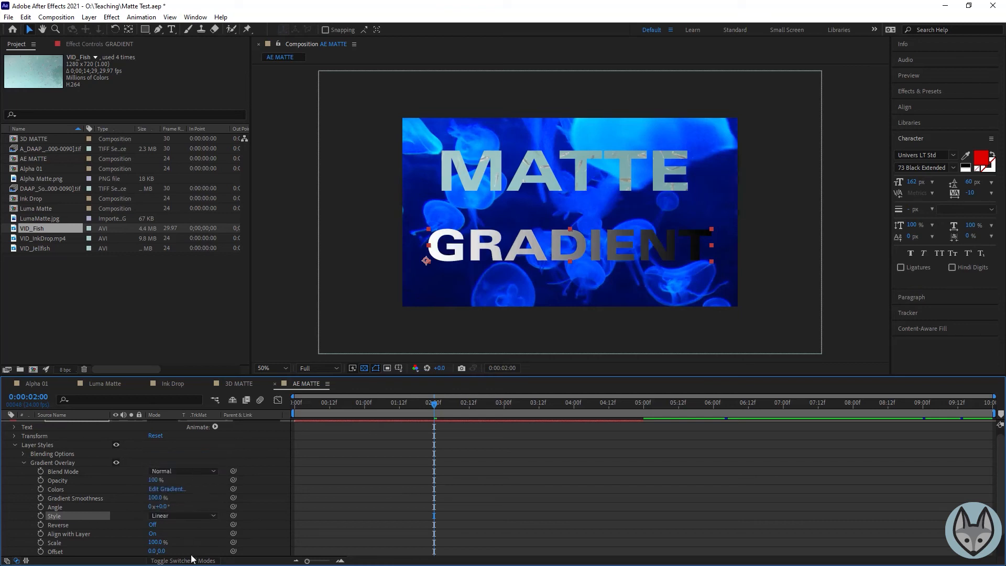
- Try reversing the Gradient Overlay, and turn Reverse off again
click(152, 524)
click(153, 525)
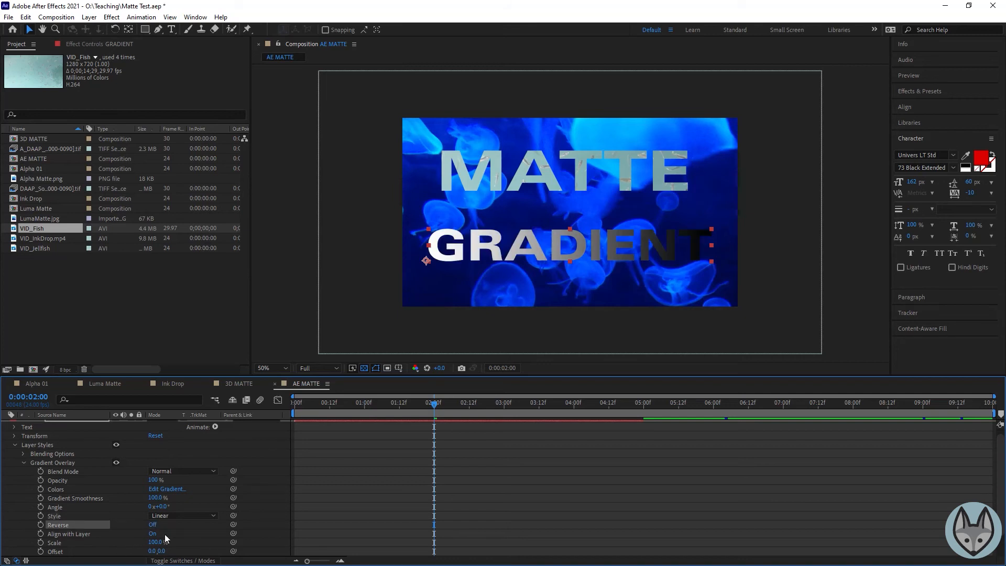
scroll(273, 530, down, 1)
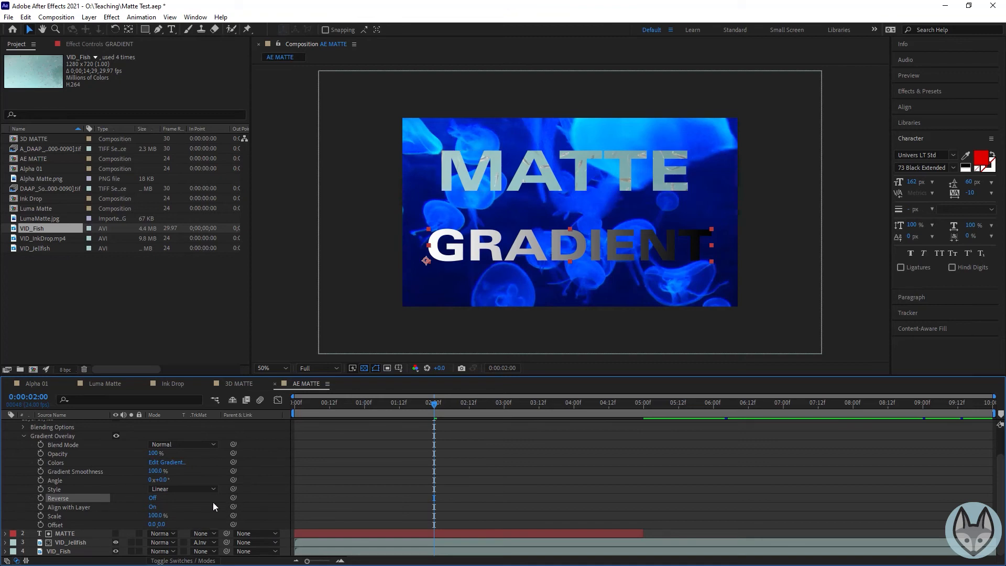
scroll(271, 521, up, 1)
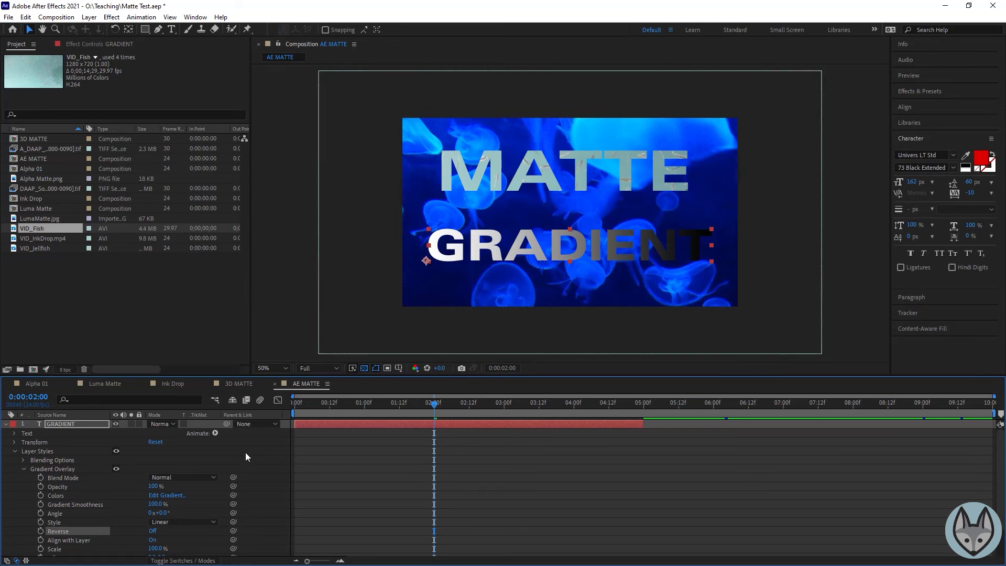
- Duplicate the VID_Jellfish layer and place the copy directly below the GRADIENT text layer
click(5, 424)
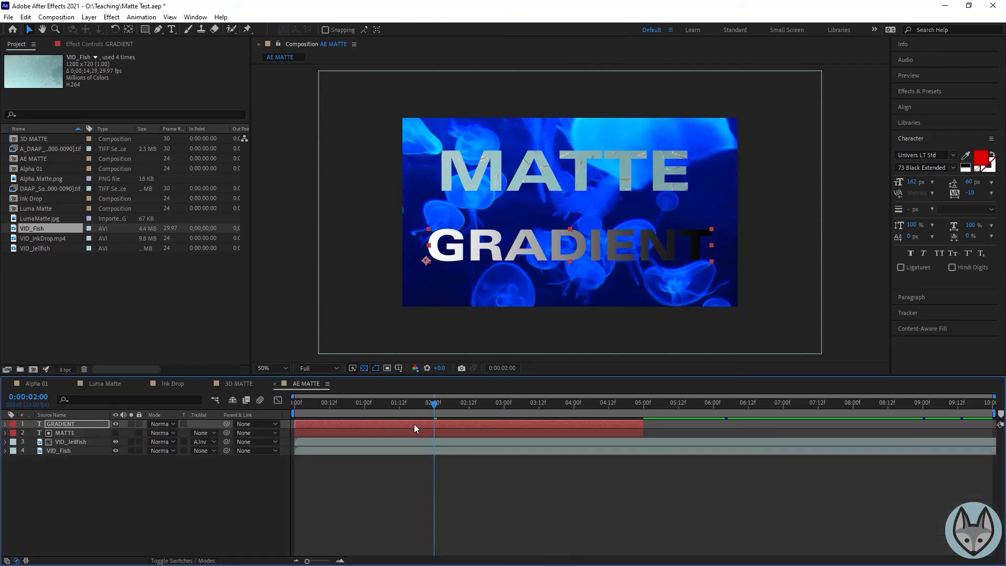
click(74, 444)
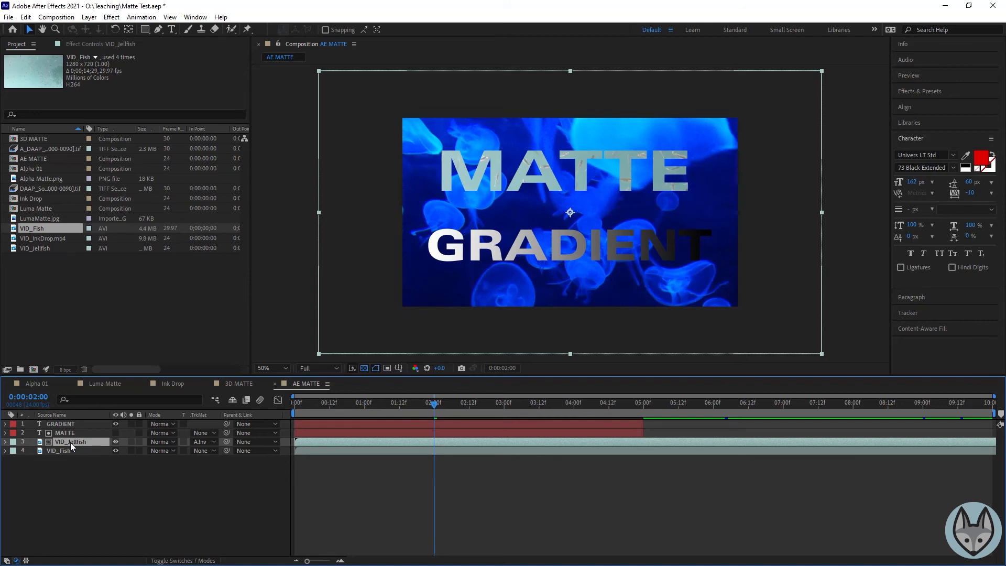
key(ctrl+d)
drag(70, 442, 87, 433)
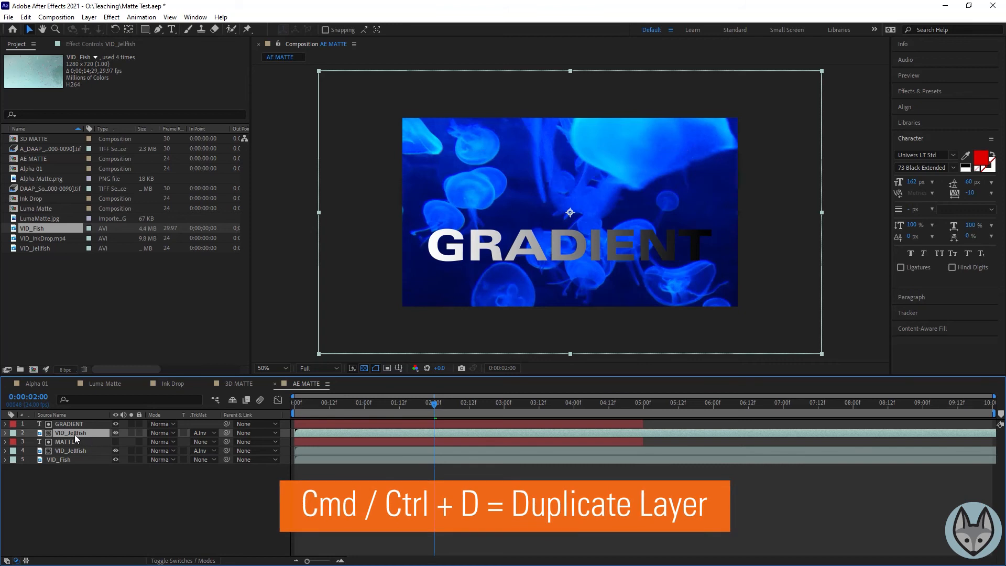
click(116, 442)
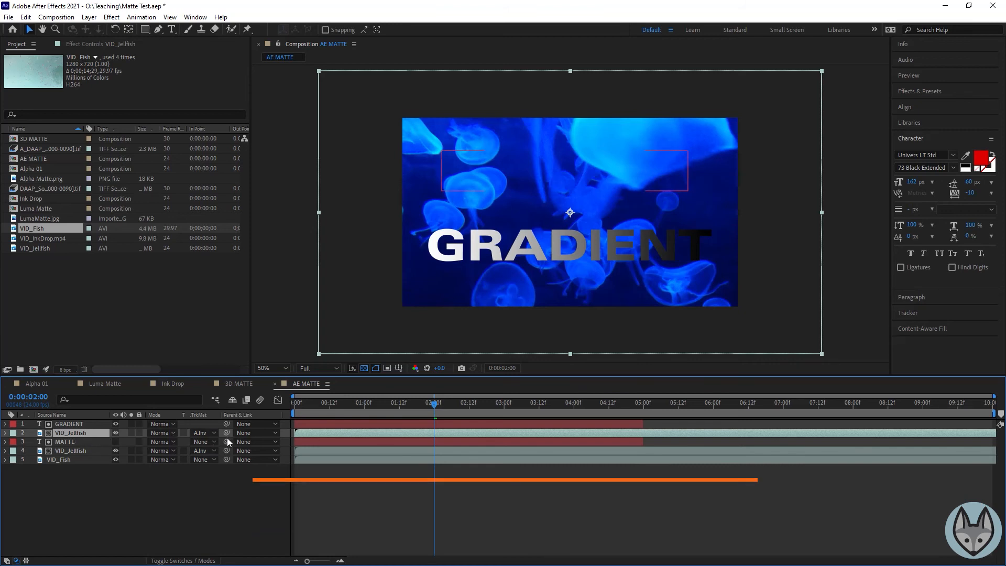
- Set the upper VID_Jellfish layer's track matte to Luma Matte "GRADIENT" and hide the GRADIENT layer
click(211, 432)
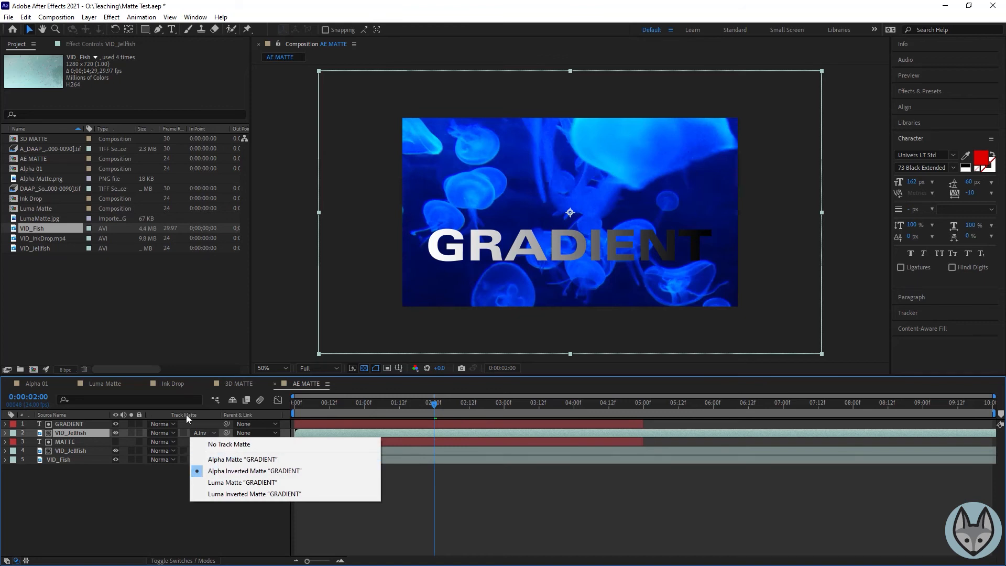
click(126, 508)
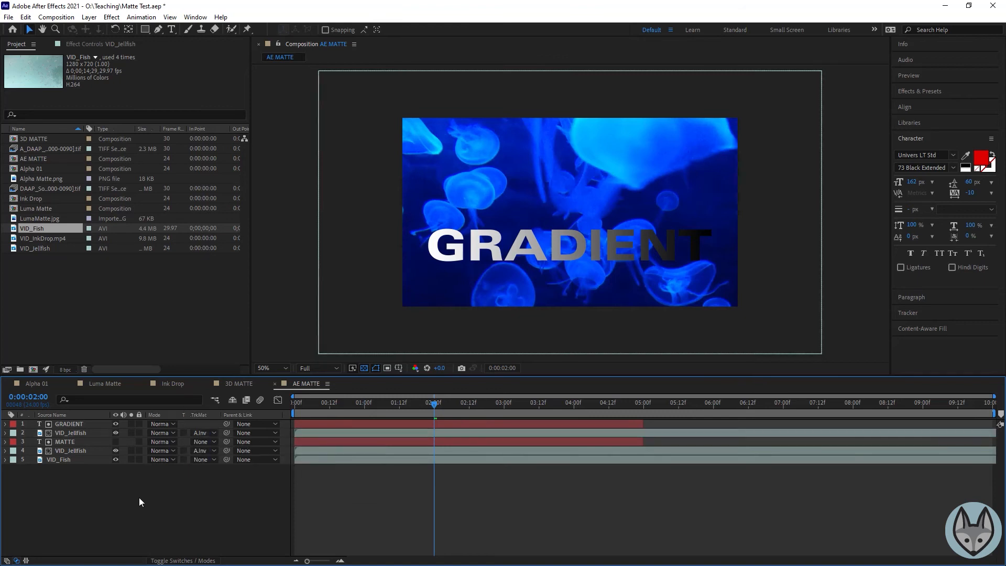
click(67, 433)
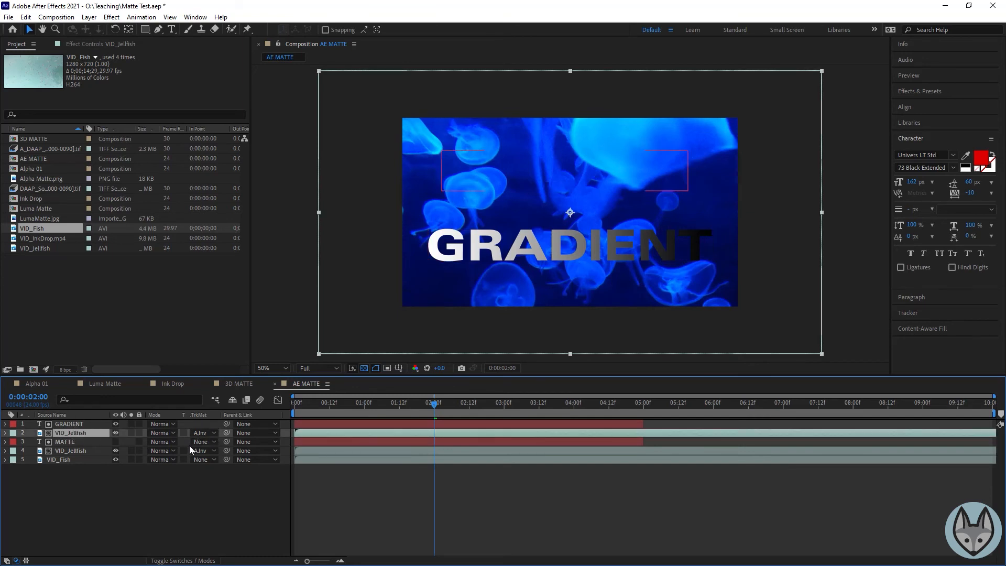
click(209, 435)
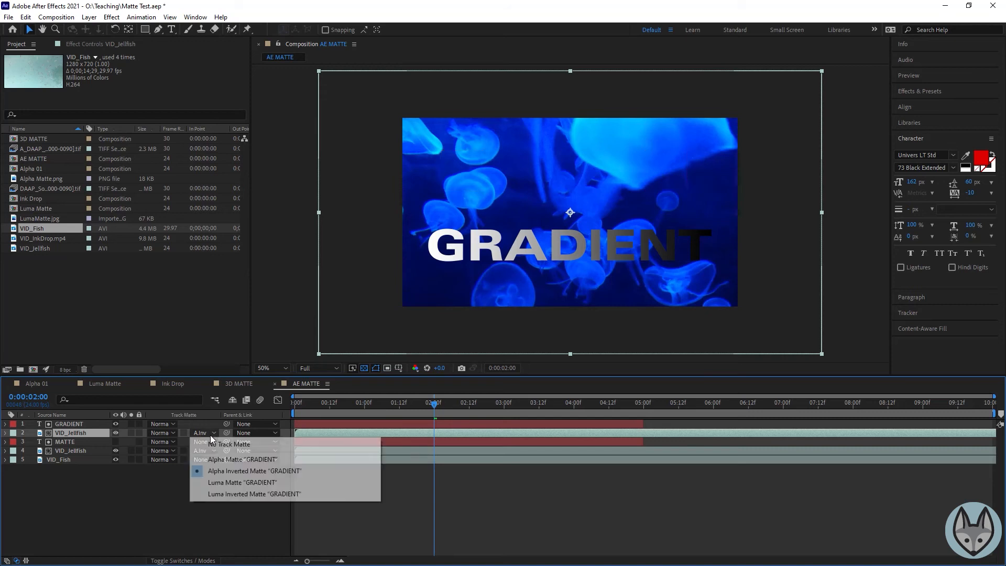
click(232, 483)
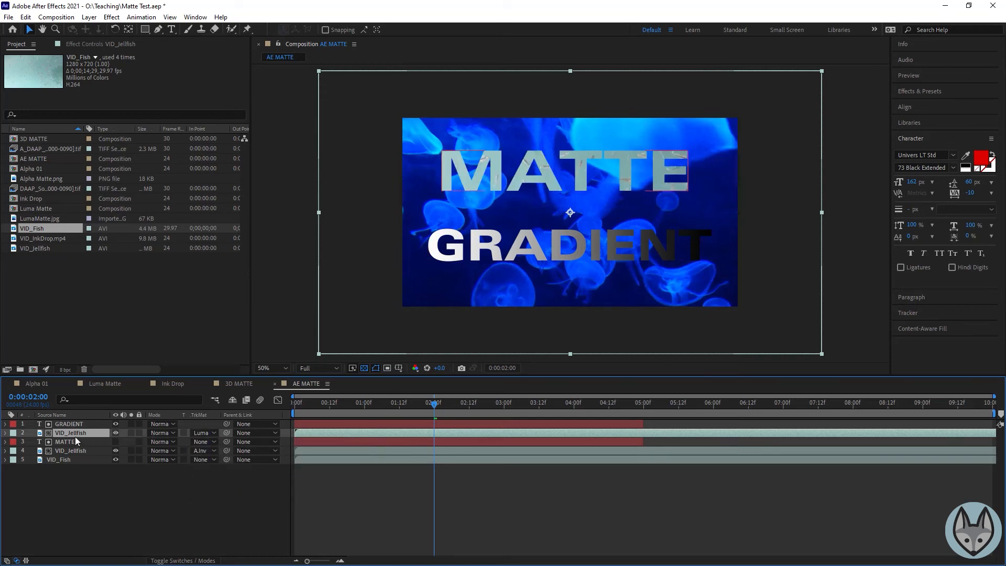
key(ctrl+z)
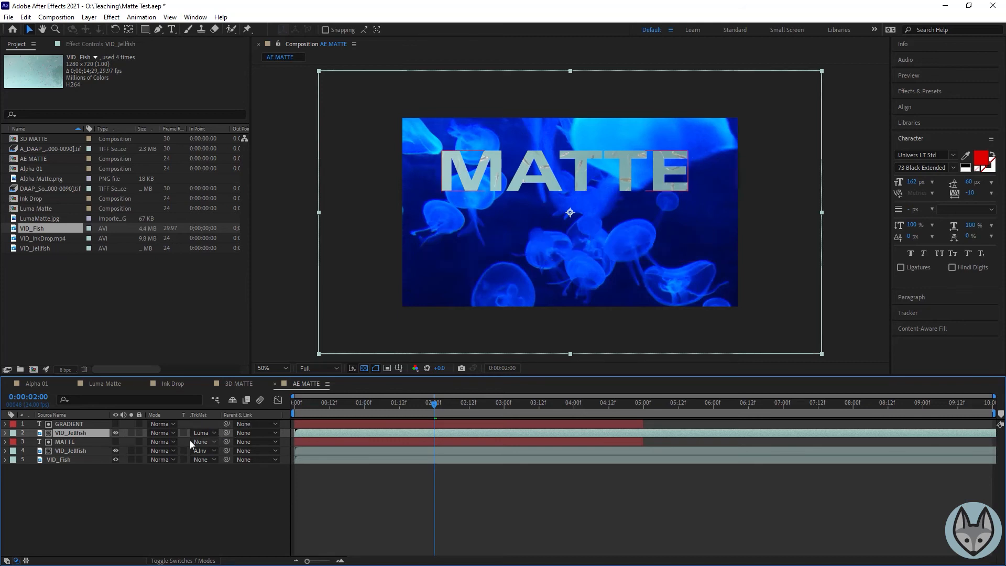
- Change the lower VID_Jellfish layer's track matte to Alpha Matte "MATTE"
click(206, 451)
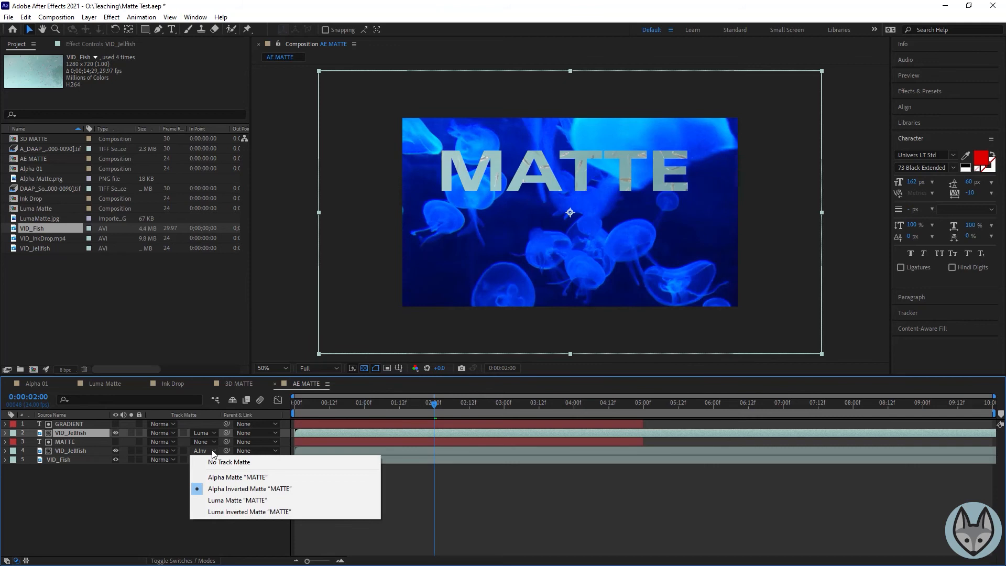
click(225, 478)
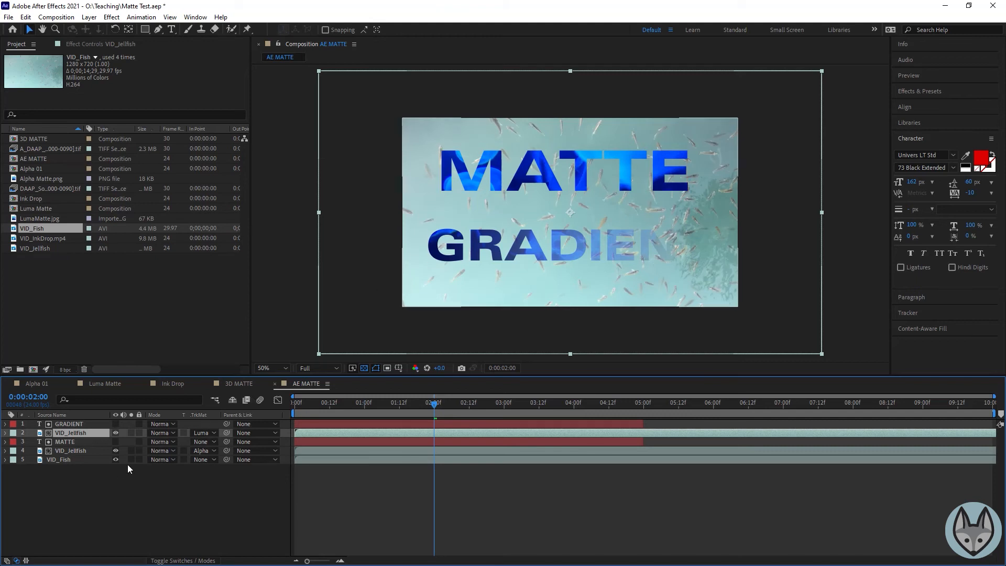
- Try Alpha Matte "GRADIENT" on the upper VID_Jellfish layer, and return it to Luma Matte "GRADIENT"
click(81, 425)
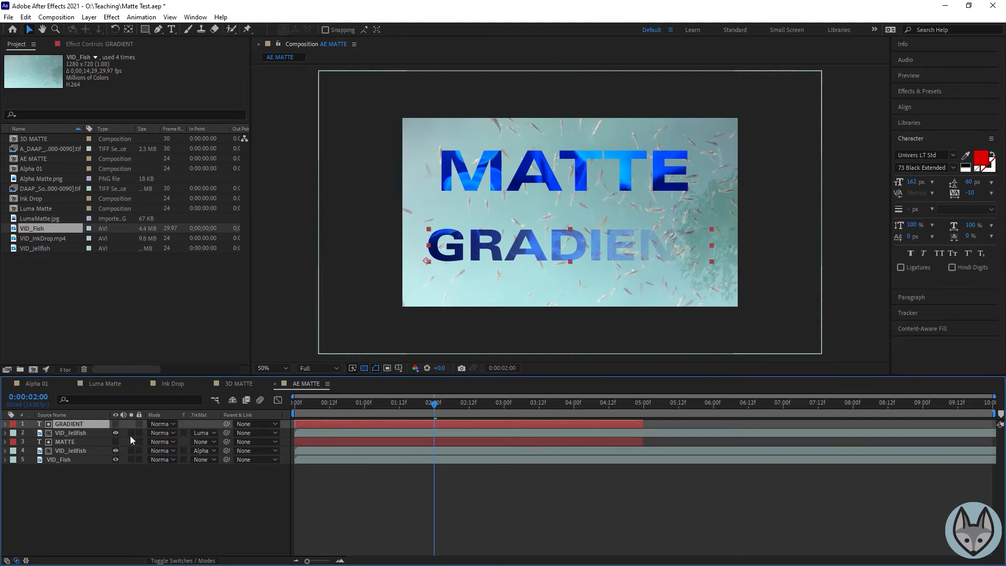
click(83, 435)
click(201, 433)
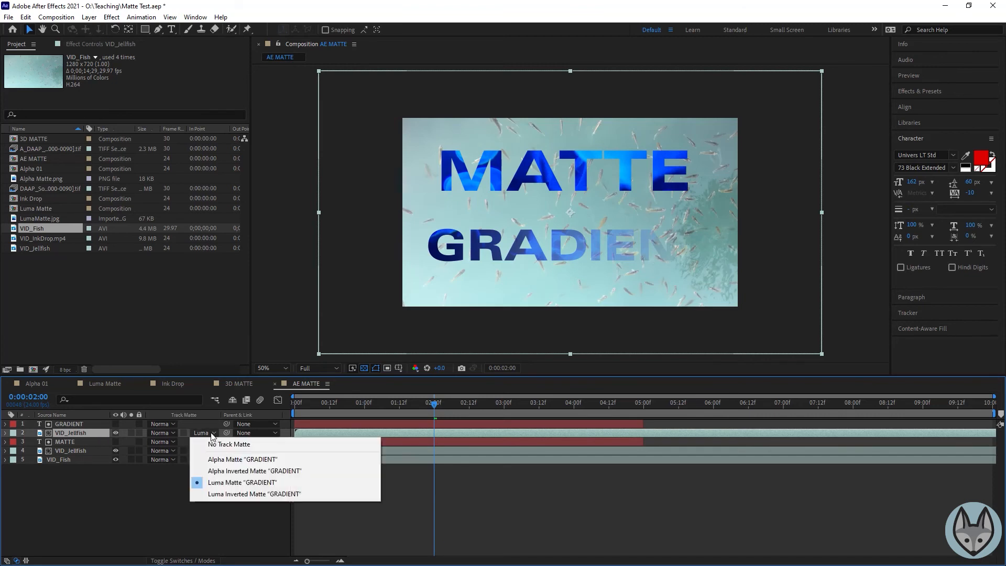
click(219, 486)
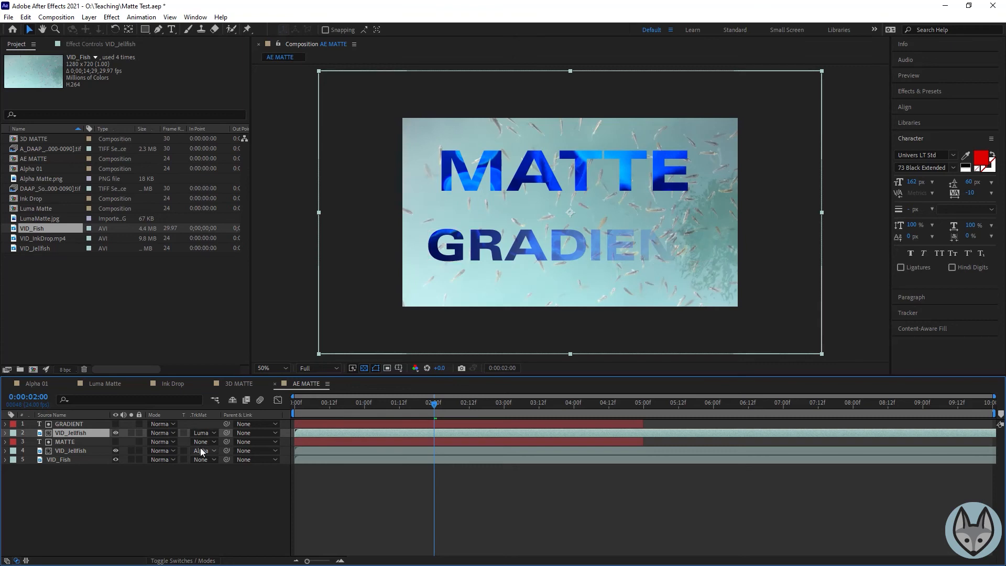
click(205, 434)
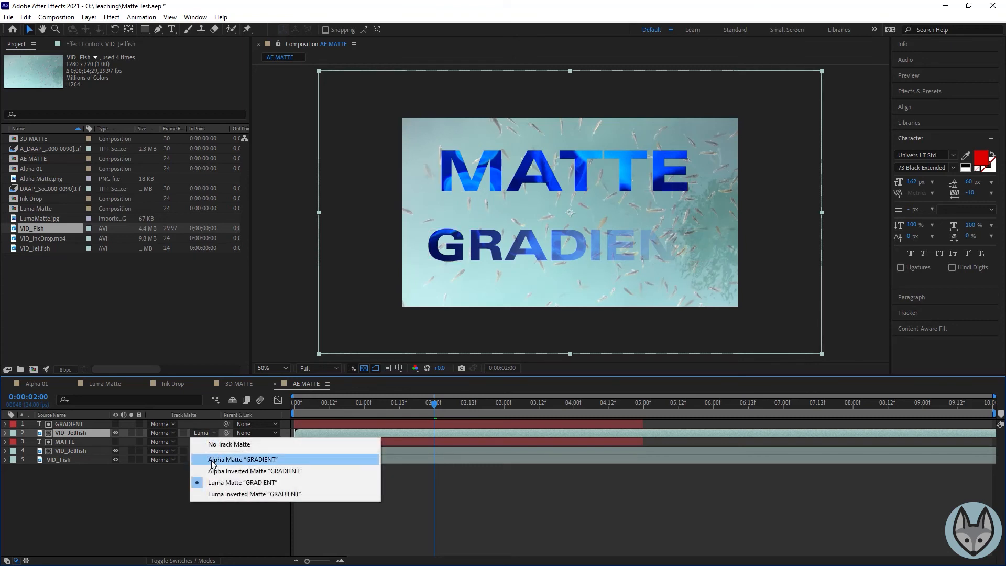
click(222, 460)
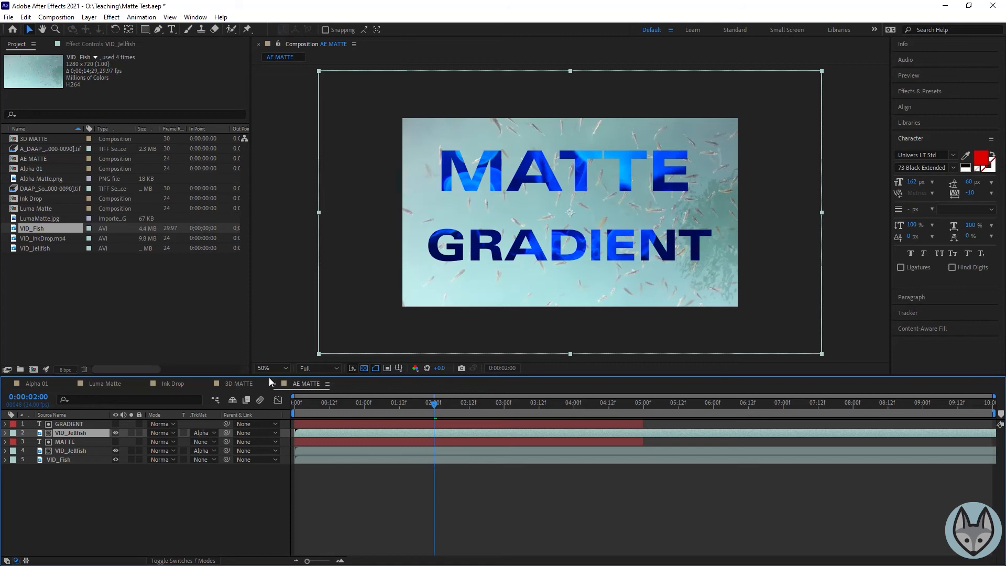
click(206, 433)
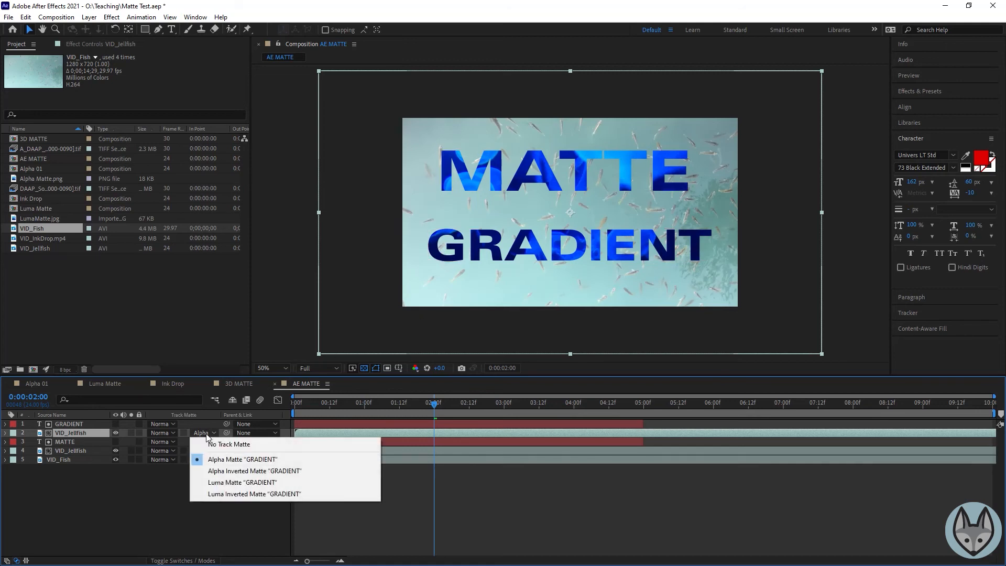
click(230, 482)
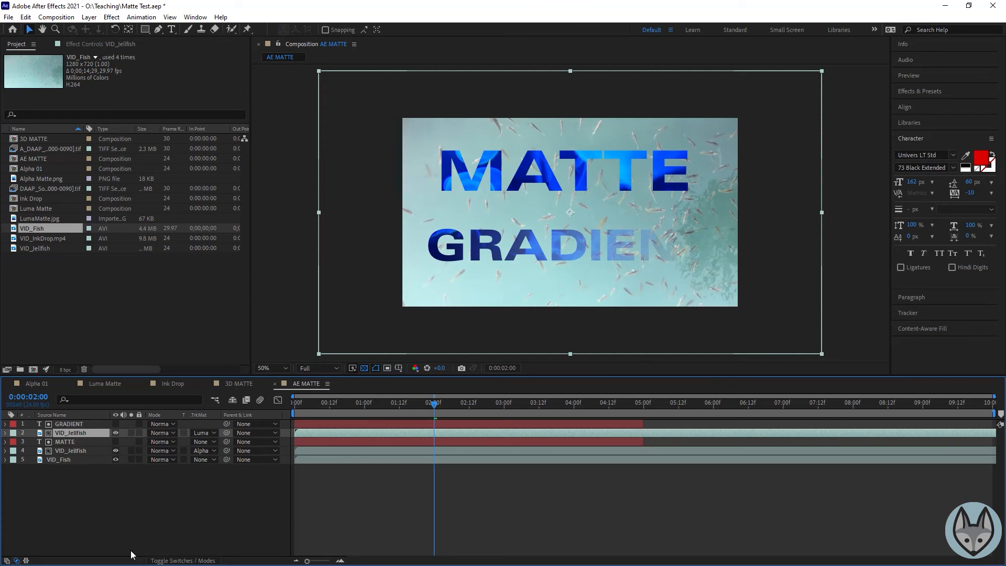
- Set the MATTE layer's Opacity to 0% at 0:00:00:07 and start keyframing it there
click(66, 441)
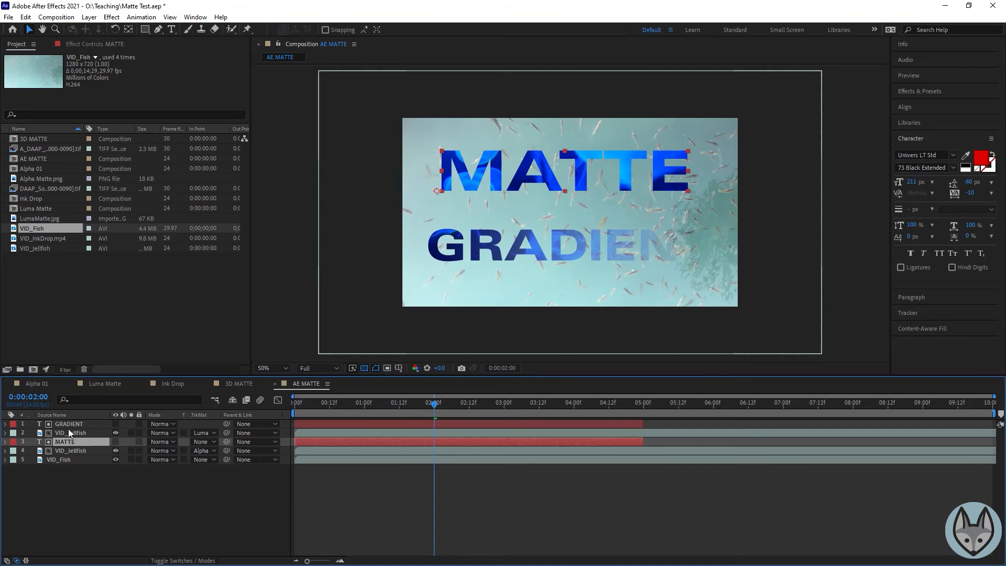
key(t)
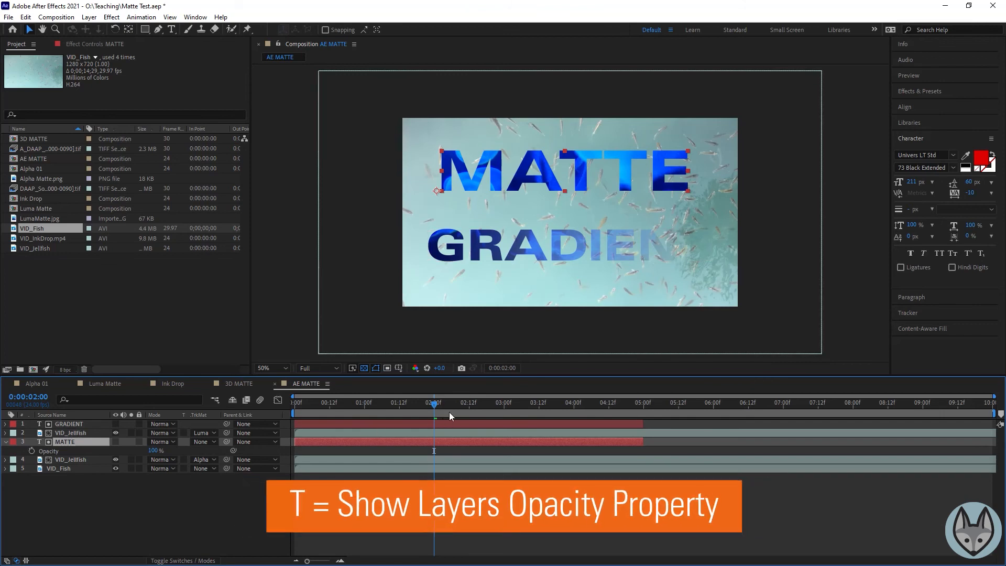
drag(439, 407, 314, 414)
click(156, 451)
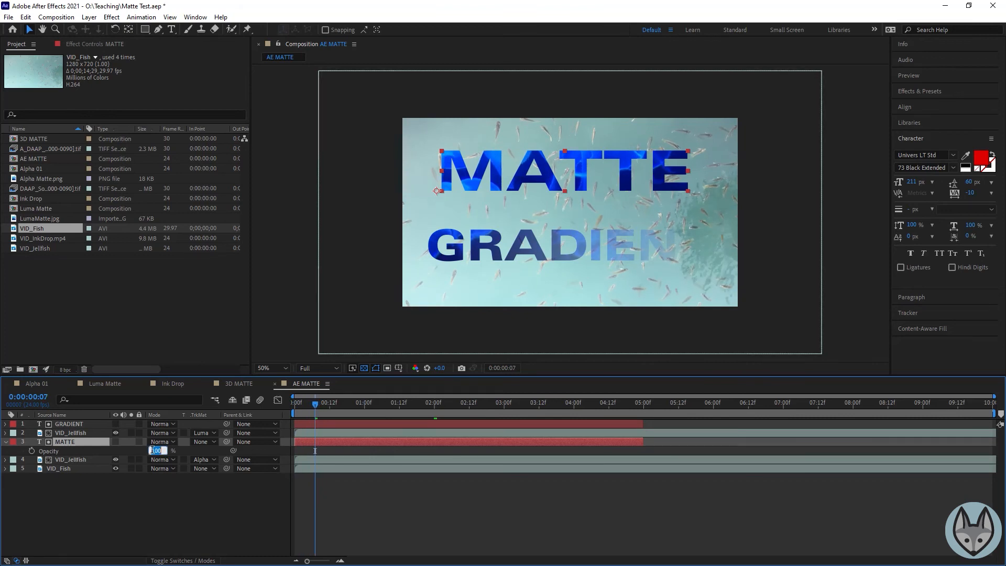
text(0)
click(32, 450)
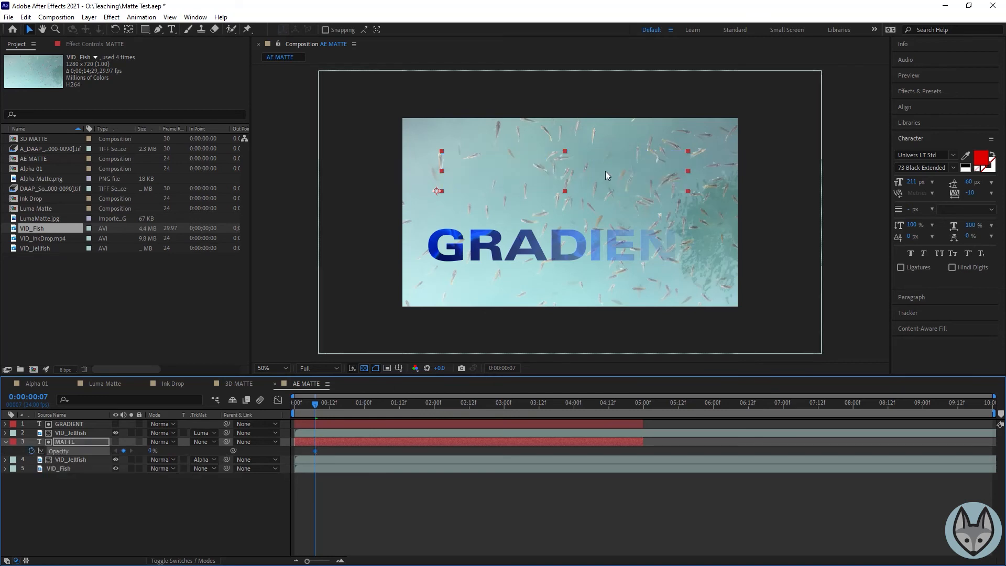
- Add a 100% Opacity keyframe to the MATTE layer at 0:00:02:12 and ease both Opacity keyframes
drag(314, 403, 469, 405)
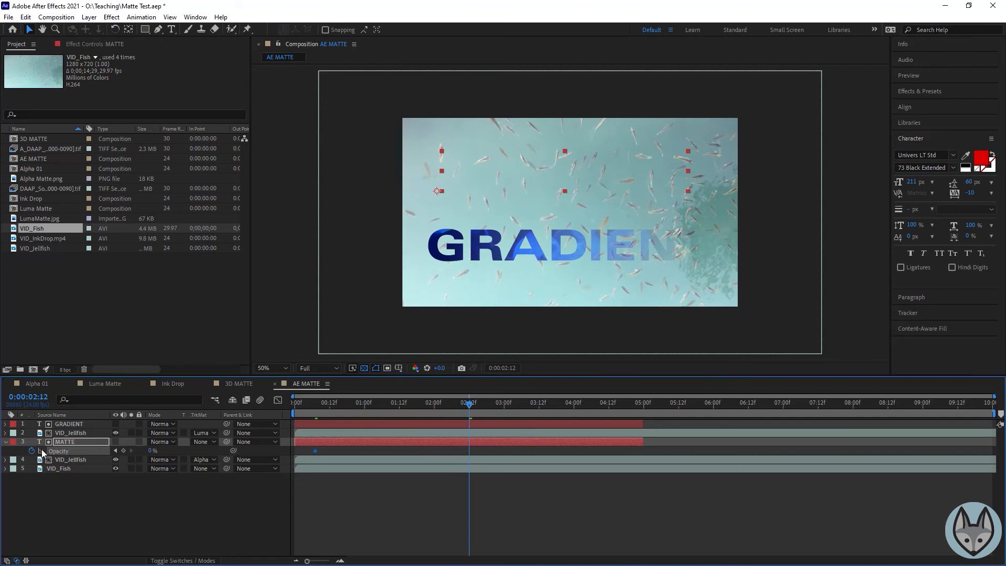
drag(150, 452, 207, 450)
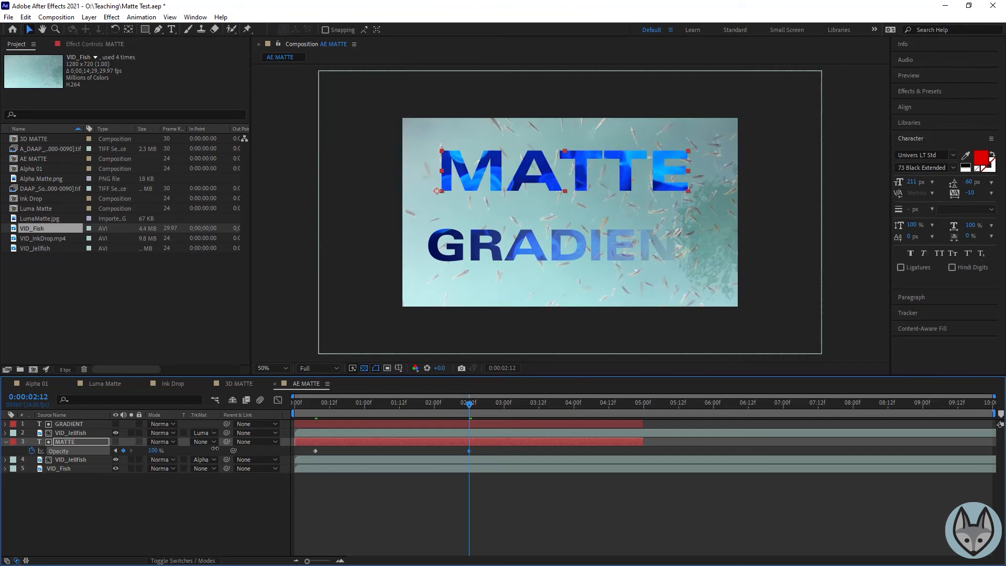
drag(485, 448, 292, 463)
- Preview the MATTE text's fade-in from the start of the composition, and return the playhead to 0:00:02:13
drag(470, 407, 192, 426)
key(space)
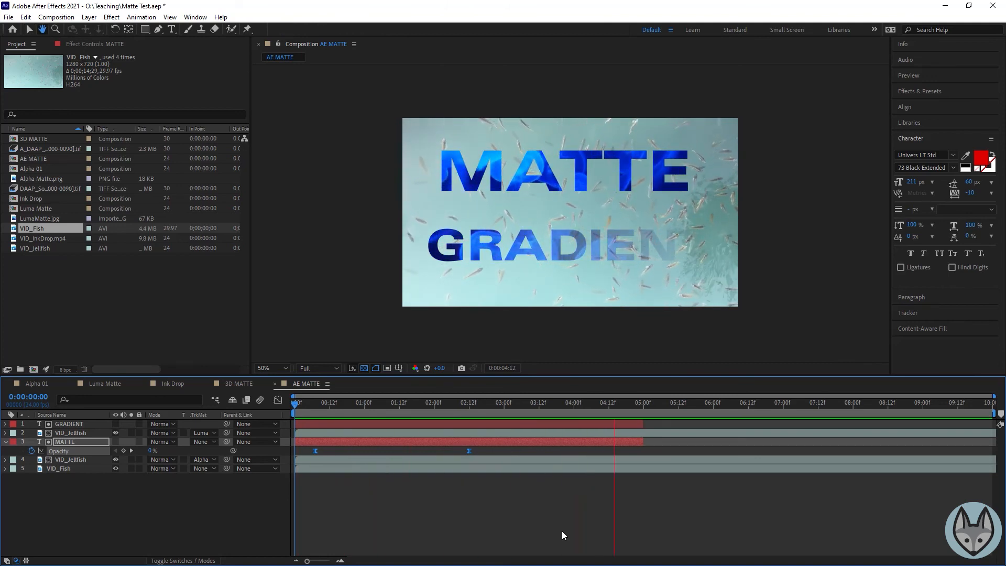
key(space)
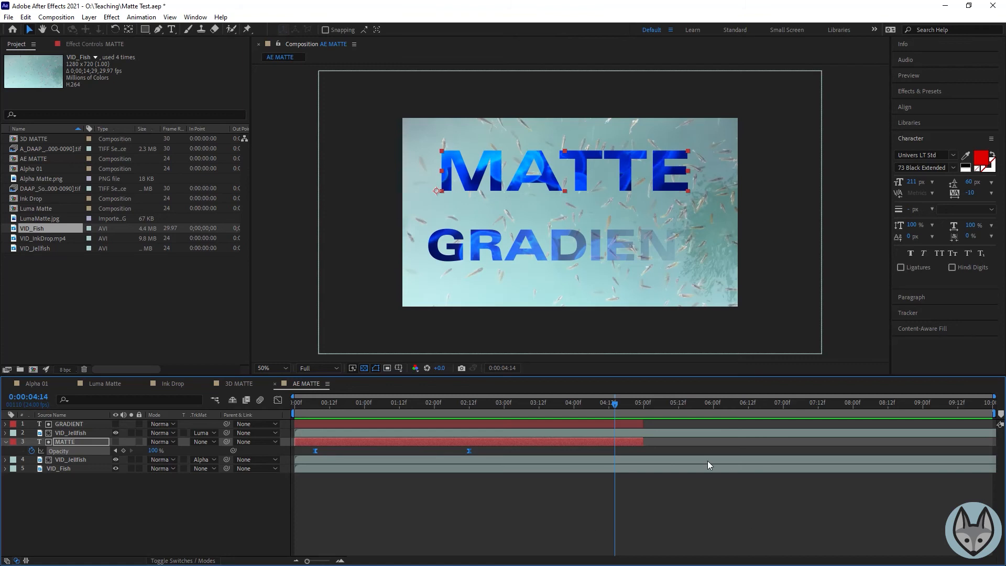
drag(615, 403, 473, 401)
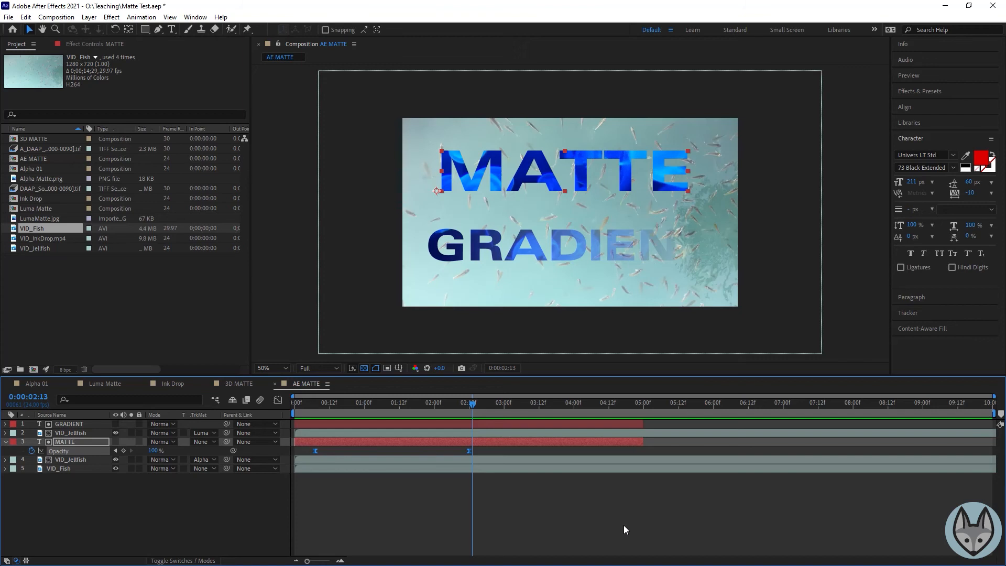
- Create a 1280 × 720, 24 fps, 10-second composition named Matte Effect
click(58, 17)
click(71, 31)
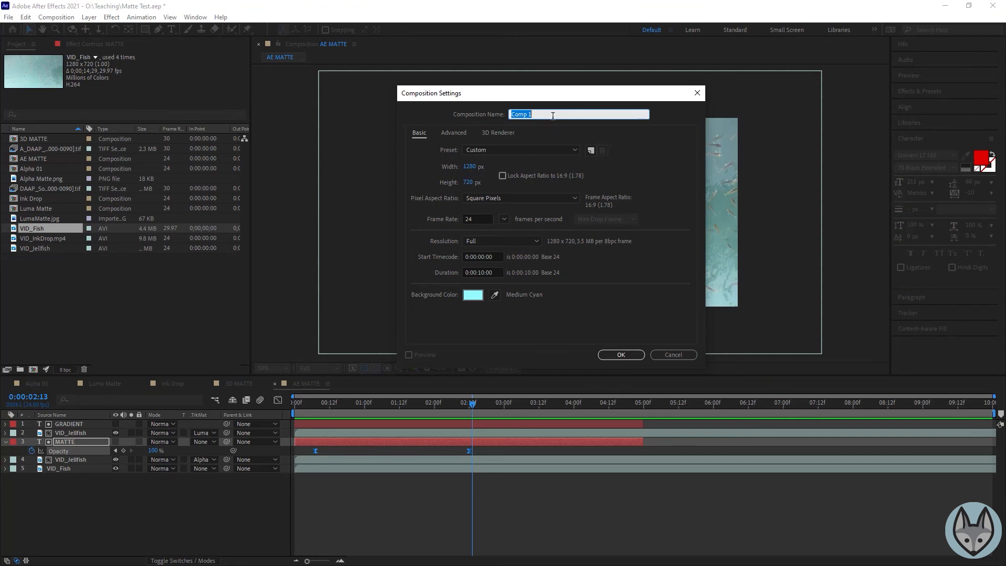
text(Matte Effect)
key(Return)
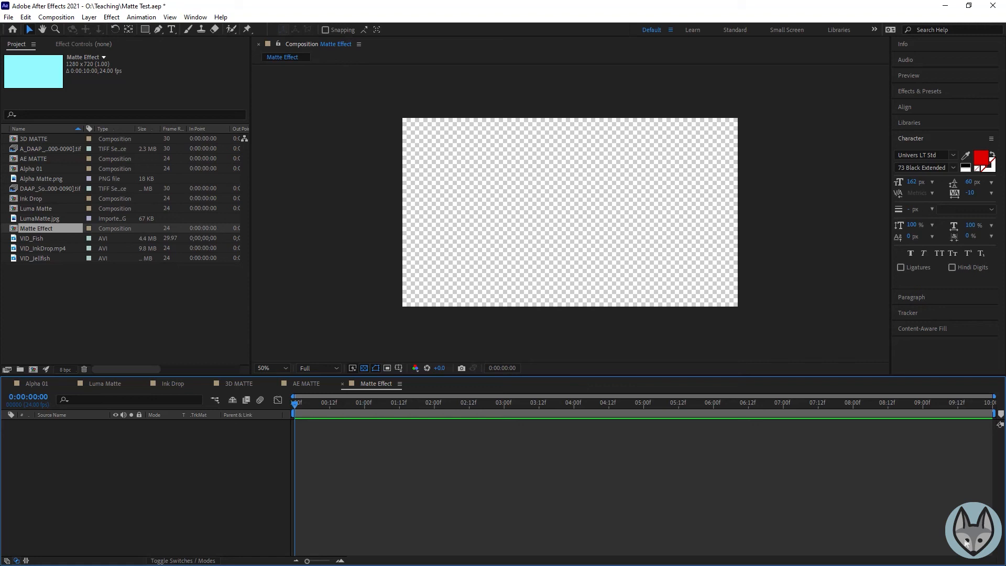
- Add a Medium Cyan solid layer of 1280 × 720 px to the Matte Effect composition
click(89, 17)
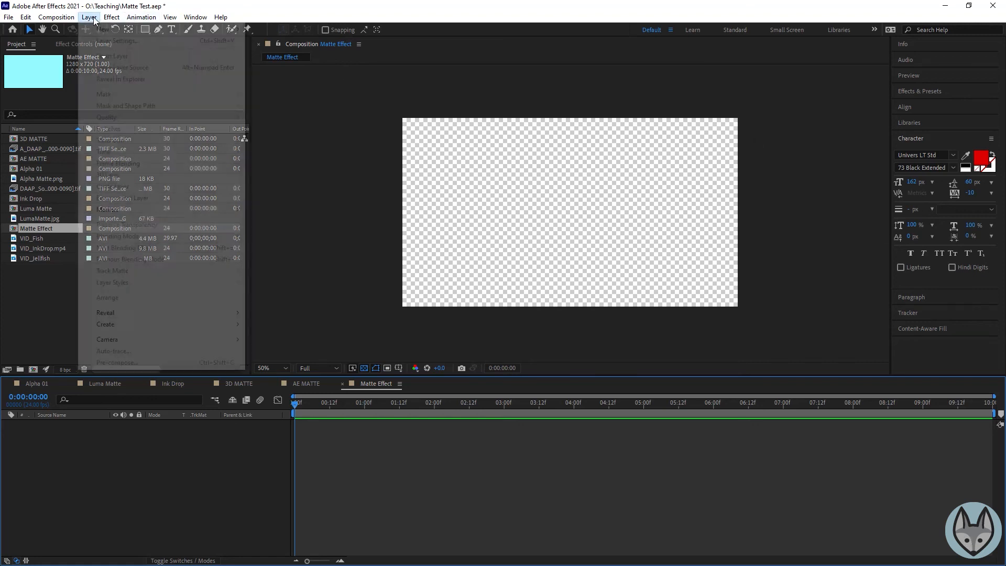
mouse_move(98, 29)
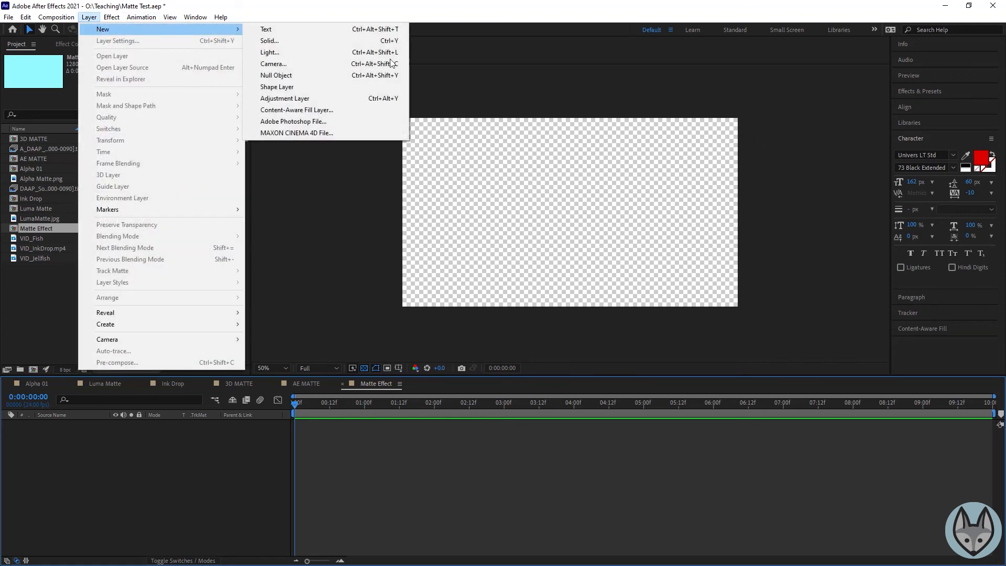
click(295, 45)
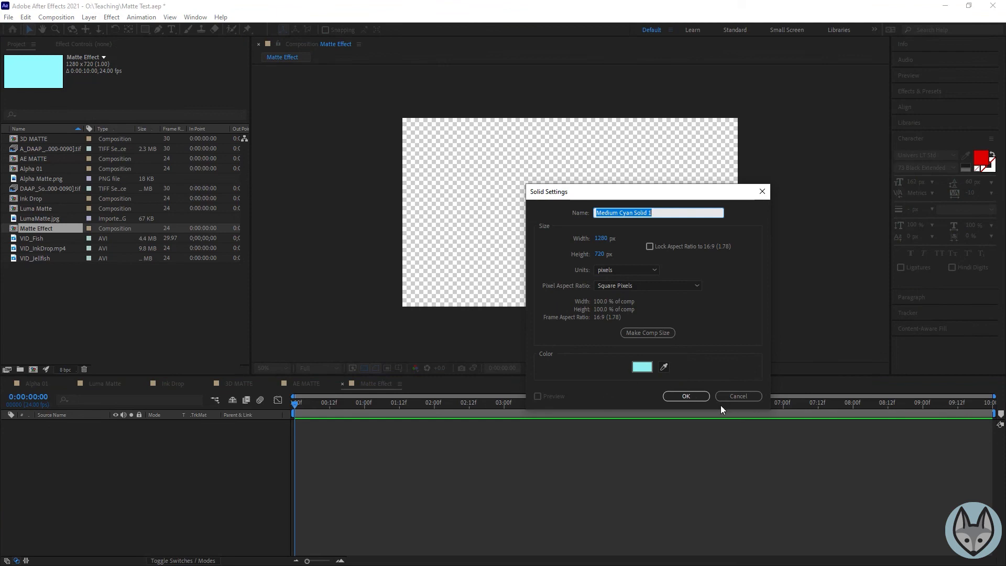
click(694, 396)
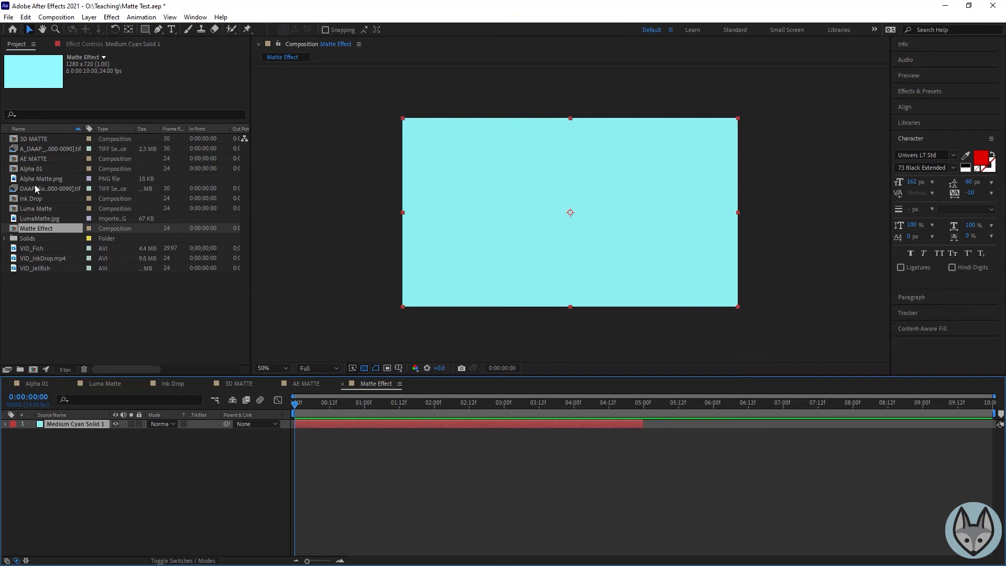
- Add the VID_Jellfish and VID_Fish footage above the solid, with VID_Fish as the uppermost layer
drag(36, 269, 80, 422)
click(36, 248)
drag(35, 247, 68, 431)
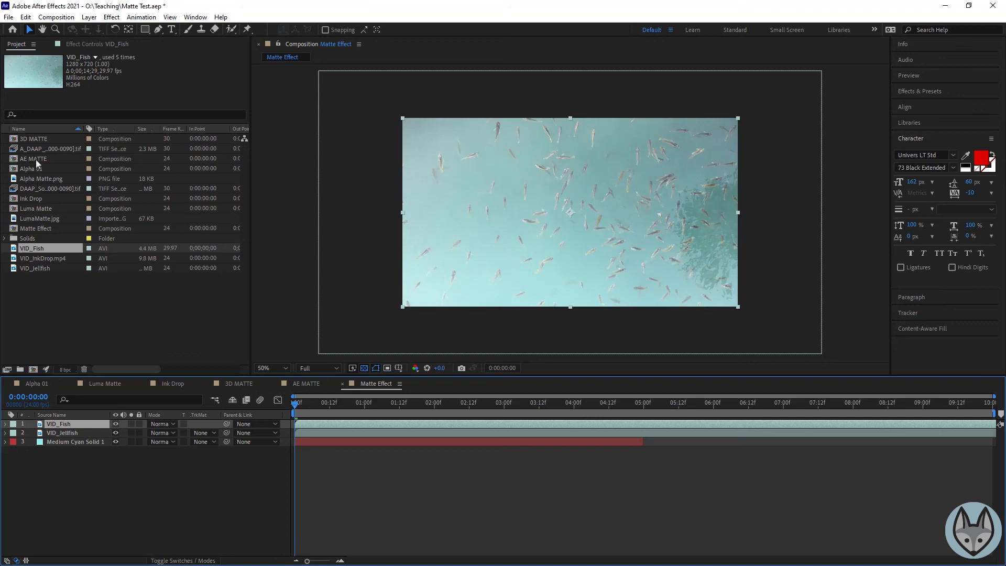
- Add Alpha Matte.png to the Matte Effect composition as the uppermost layer, above VID_Fish, and look through the layers beneath it
drag(38, 180, 121, 427)
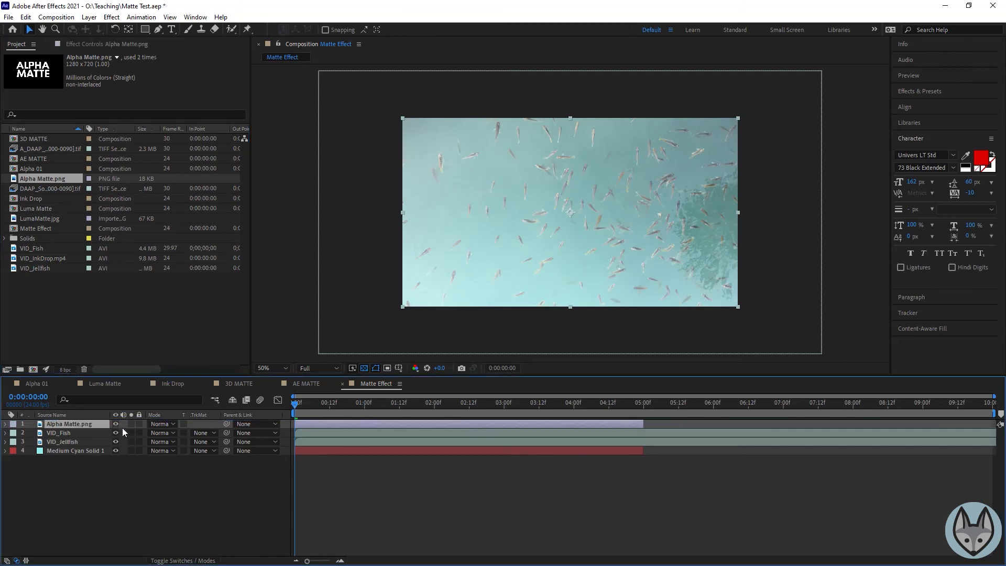
click(78, 433)
click(83, 443)
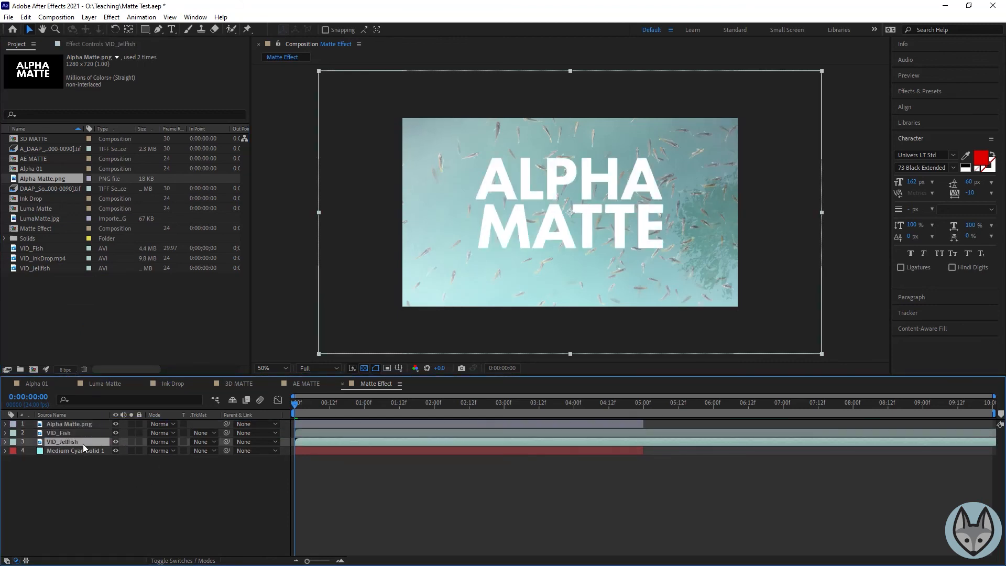
click(80, 452)
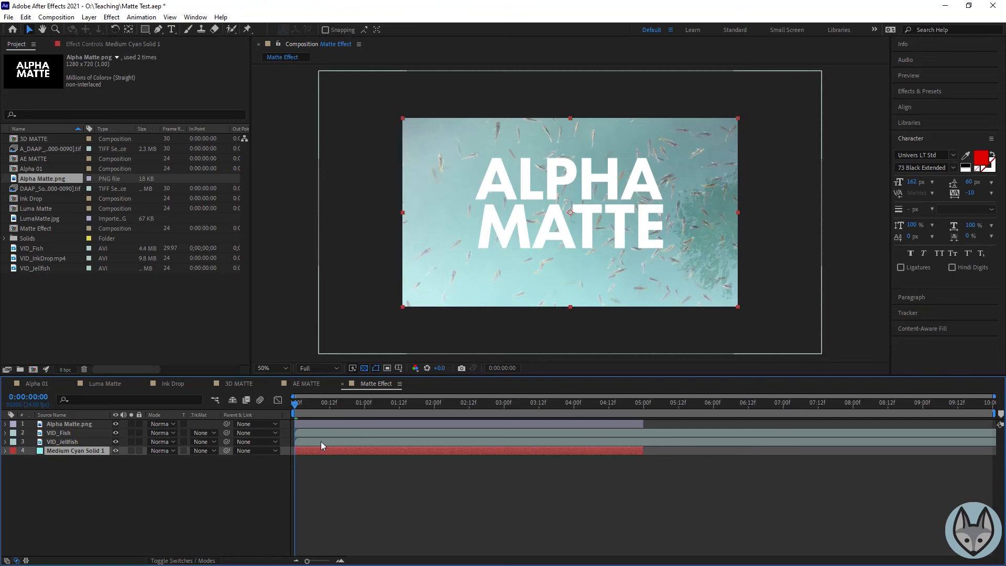
- Shift the VID_Jellfish layer in time so it starts at 0:00:02:00
click(525, 435)
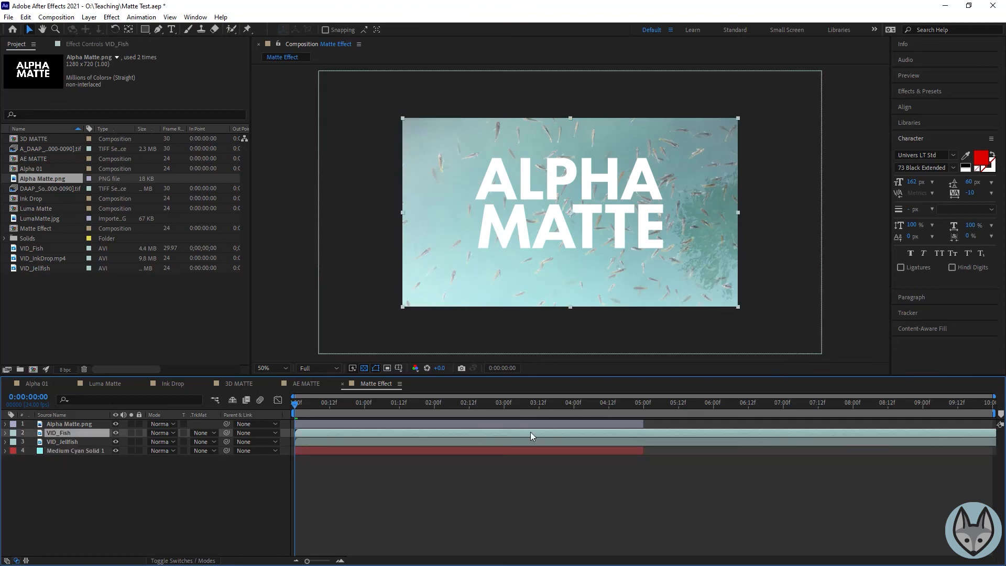
drag(615, 405, 435, 410)
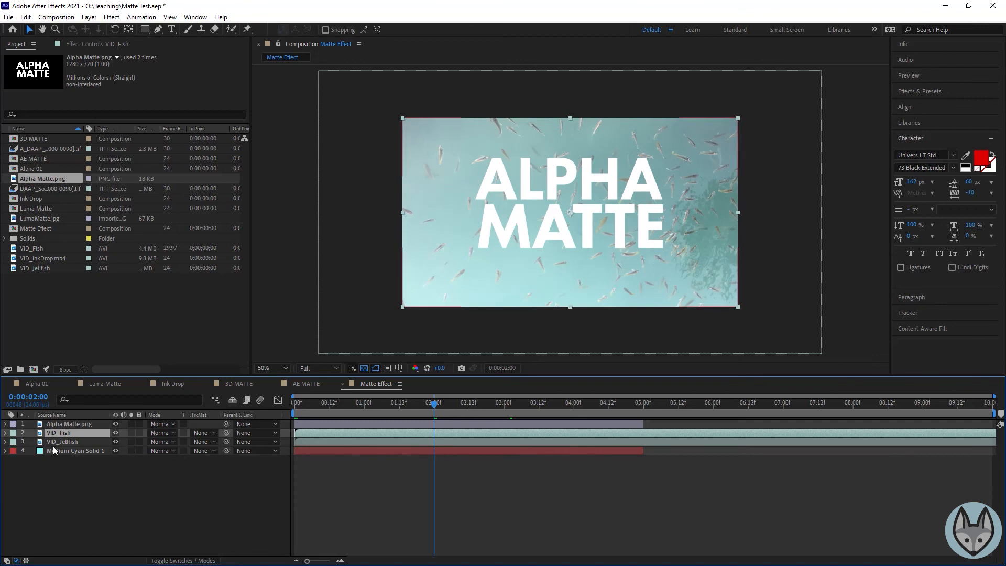
drag(471, 439, 610, 441)
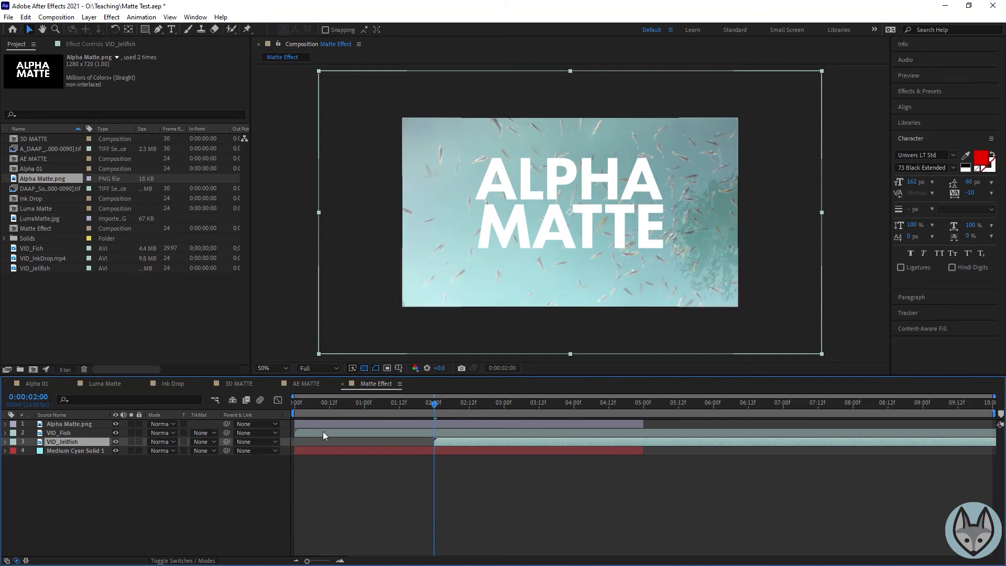
- Trim the end of VID_Fish at 0:00:02:00 and shift VID_Jellfish slightly so it starts right where VID_Fish ends
click(72, 432)
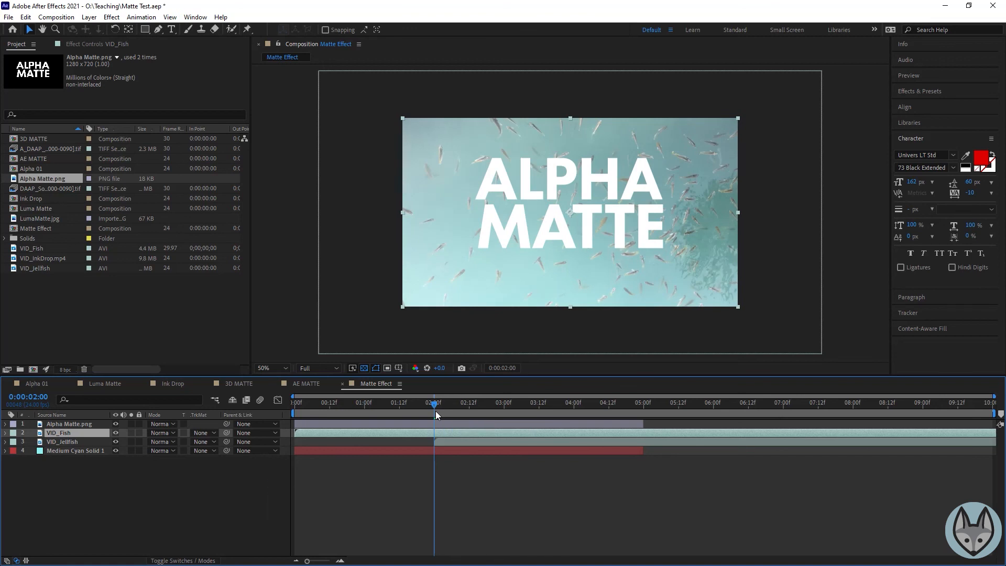
key(alt+bracketright)
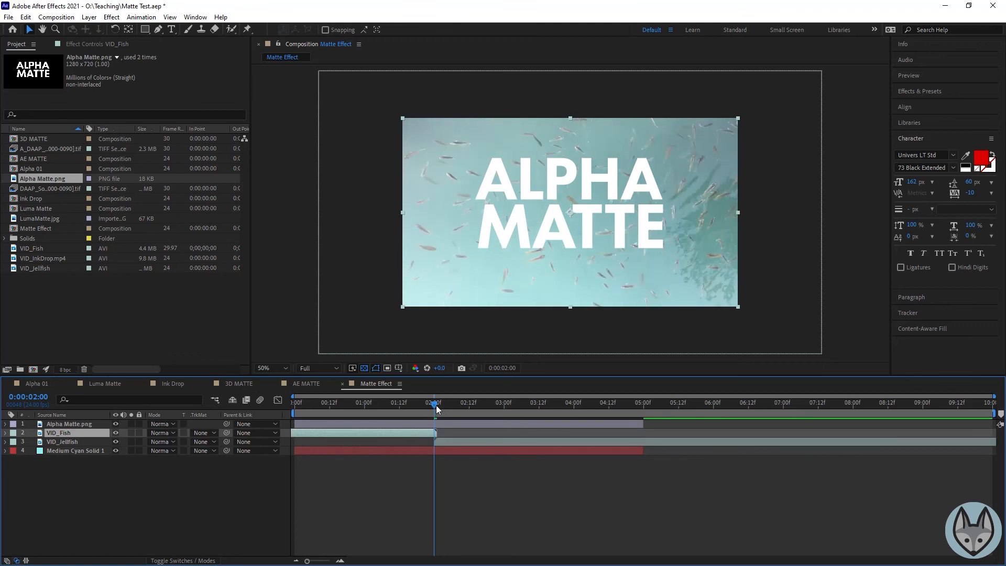
drag(437, 409, 432, 409)
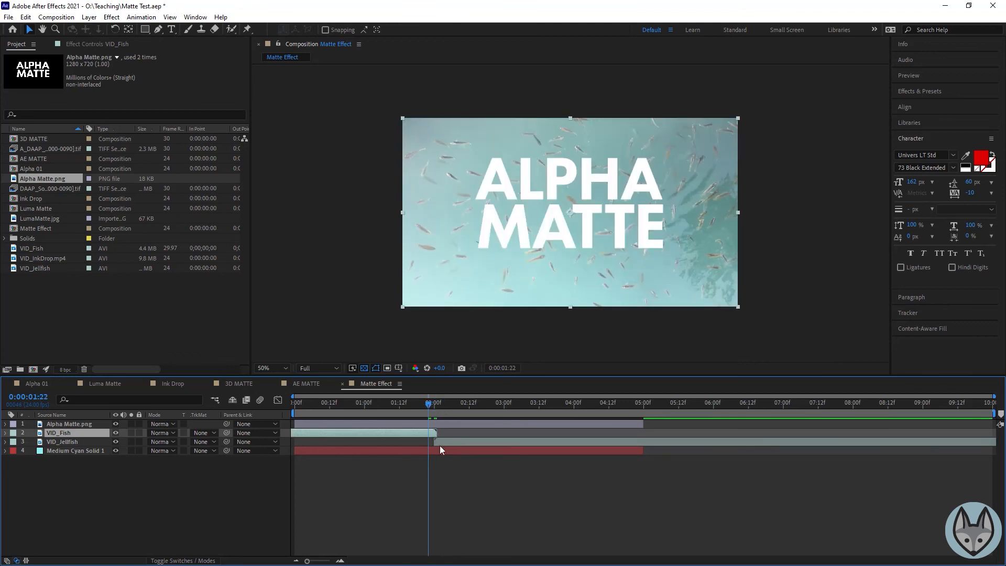
drag(443, 442, 449, 442)
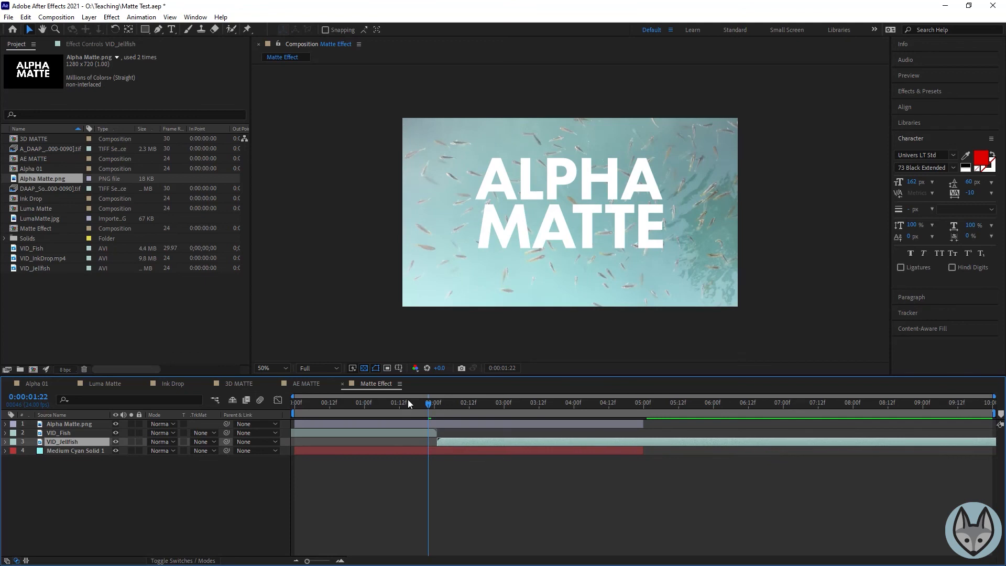
- Preview the cut from the fish footage to the jellyfish footage, starting at 0:00:01:13
drag(428, 404, 401, 415)
key(space)
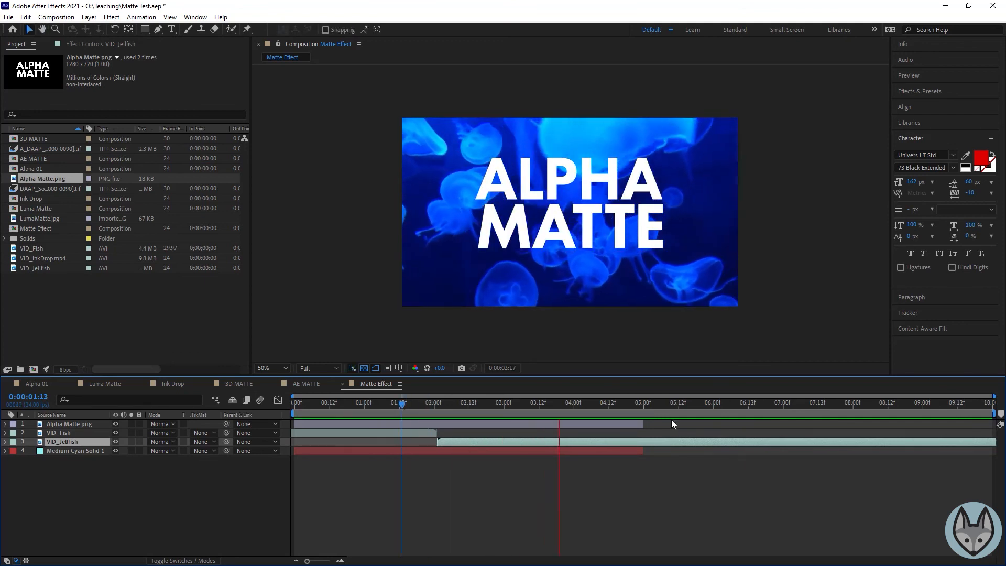
key(space)
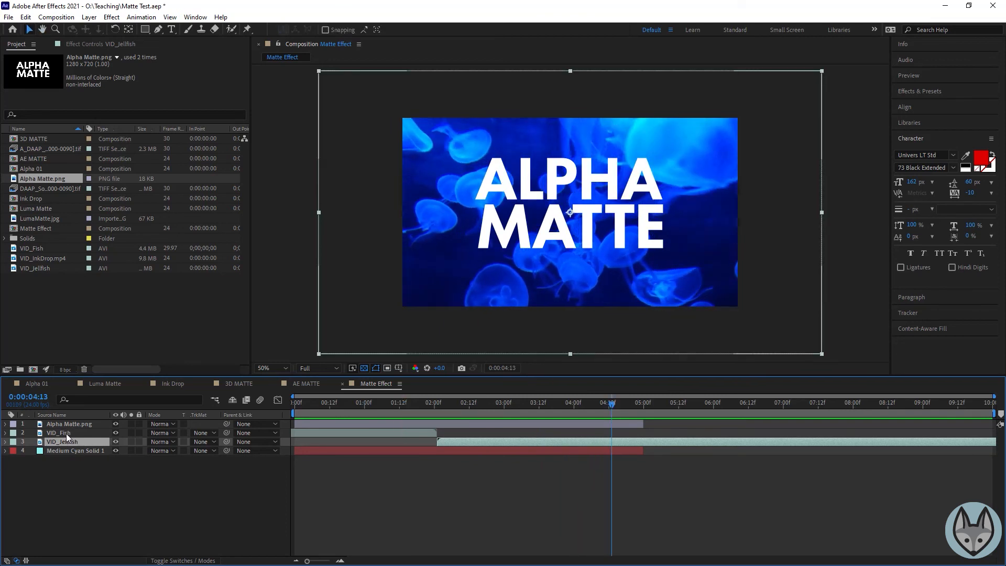
- Apply the Set Matte effect to VID_Jellfish and reveal it under the layer's effects in the timeline
click(66, 434)
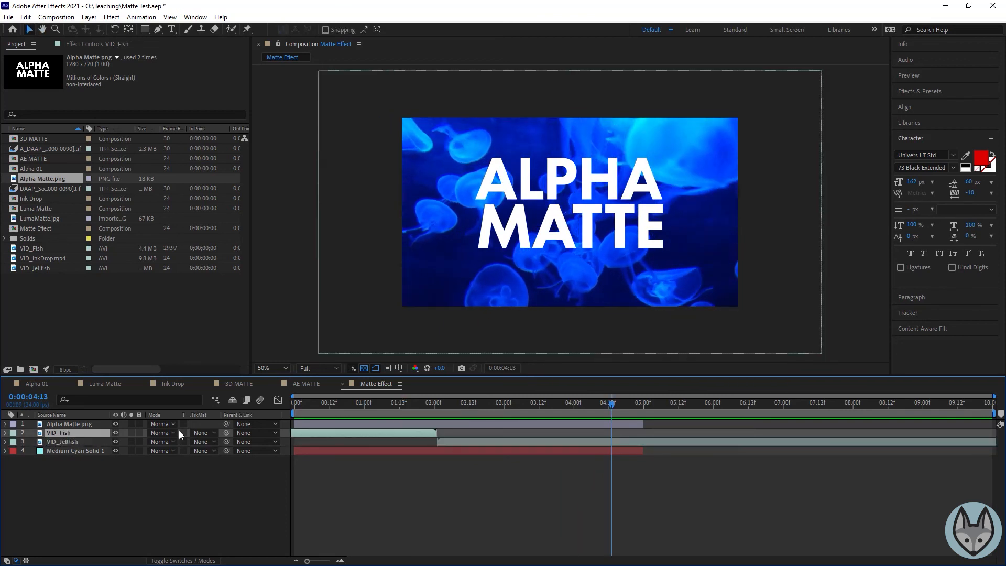
click(72, 443)
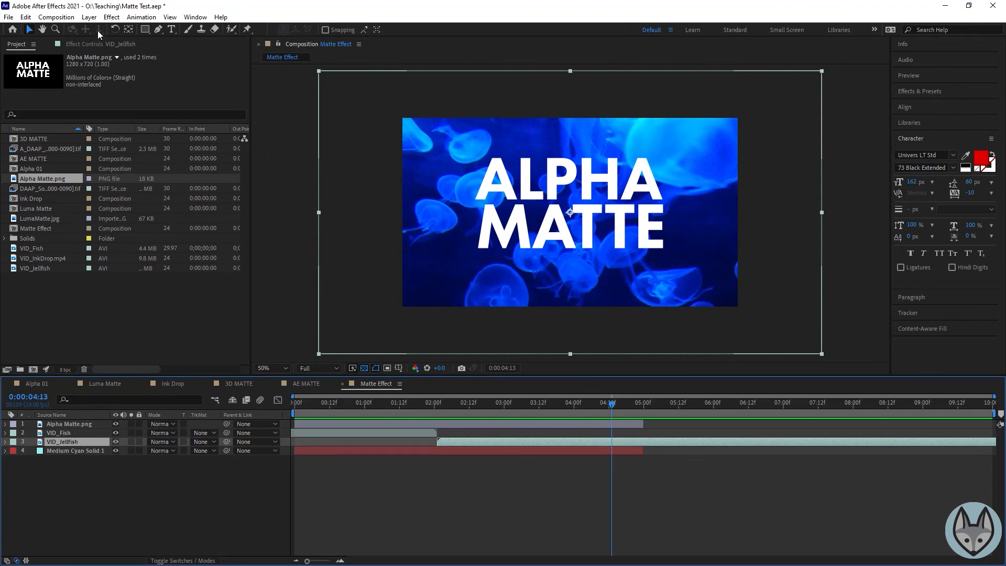
click(109, 17)
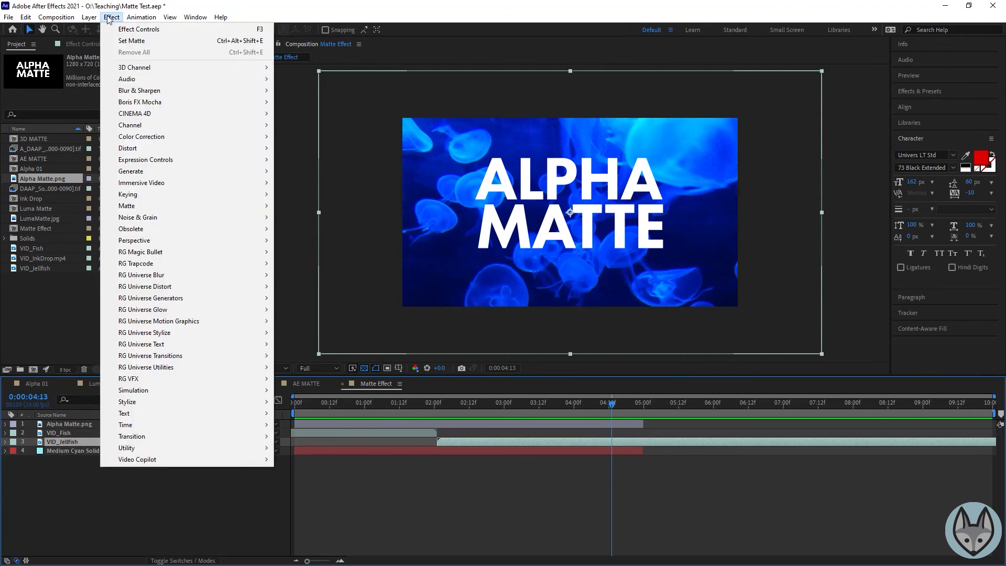
mouse_move(148, 124)
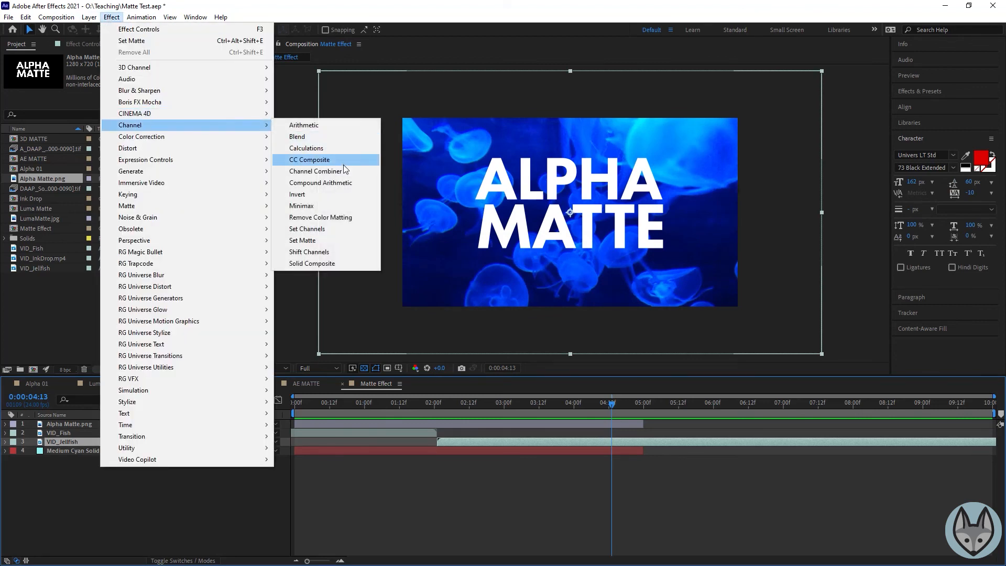
click(304, 240)
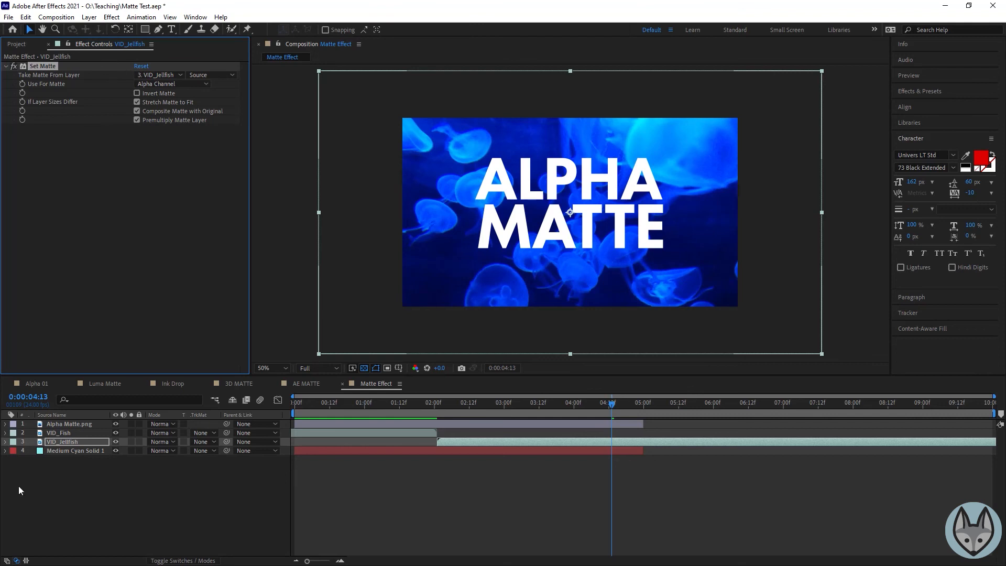
click(6, 442)
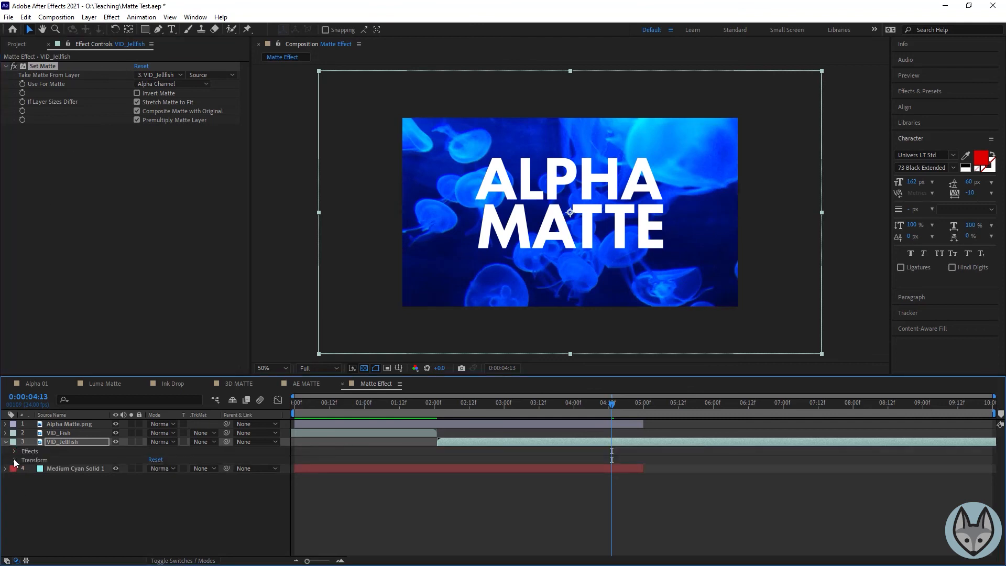
click(15, 451)
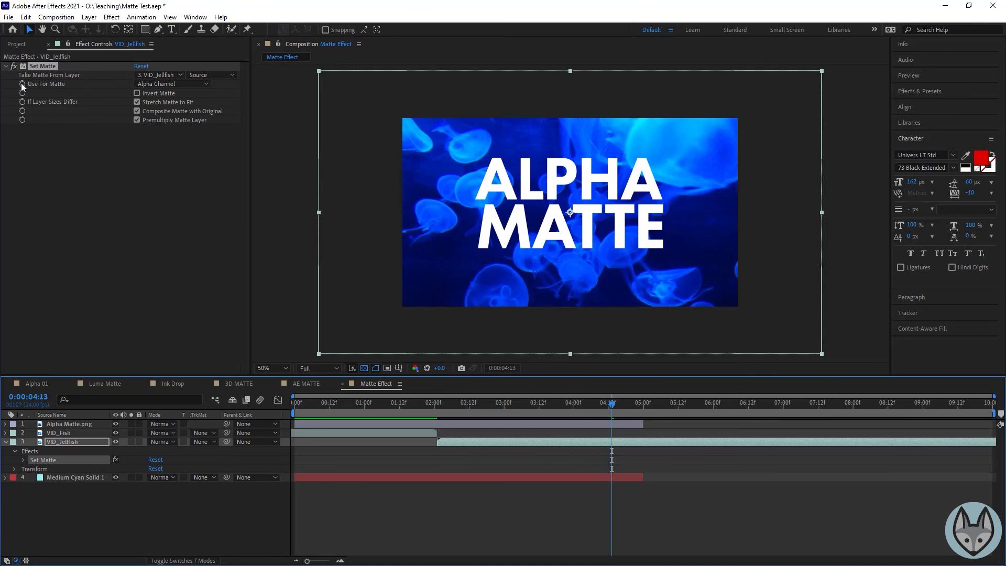
- Set VID_Jellfish's matte to the alpha channel of Alpha Matte.png without stretching it to fit, and hide the Alpha Matte.png layer
click(162, 76)
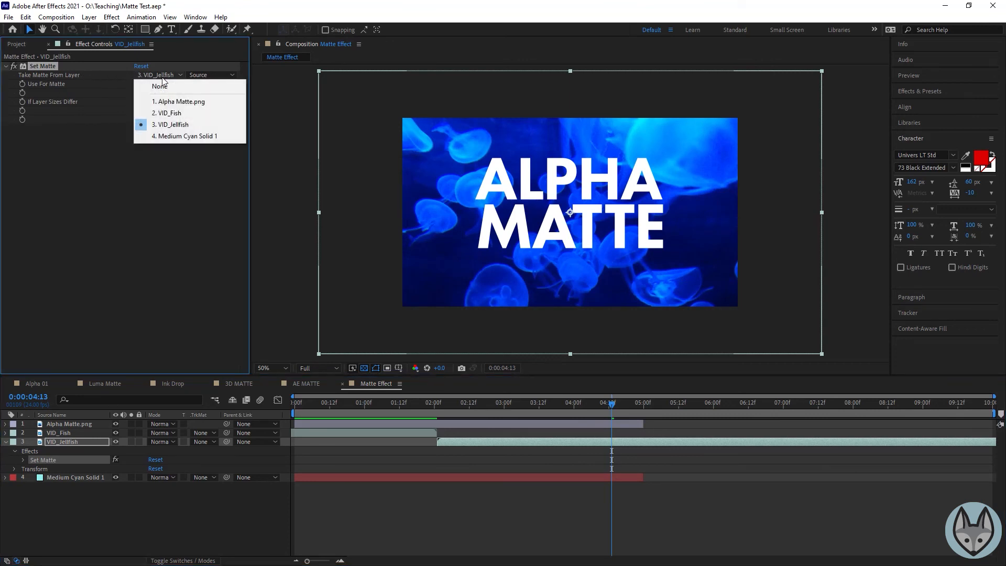
click(169, 106)
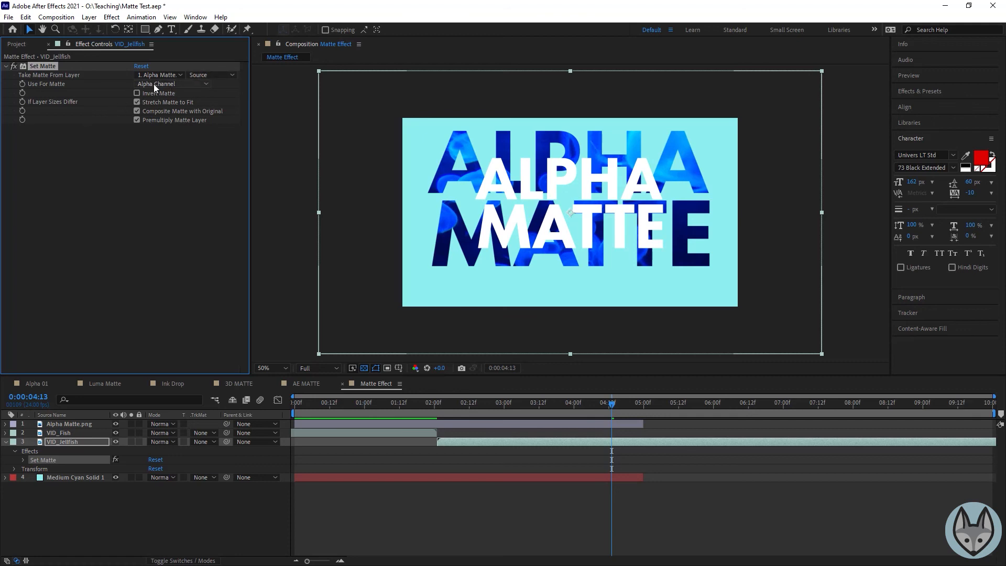
click(184, 84)
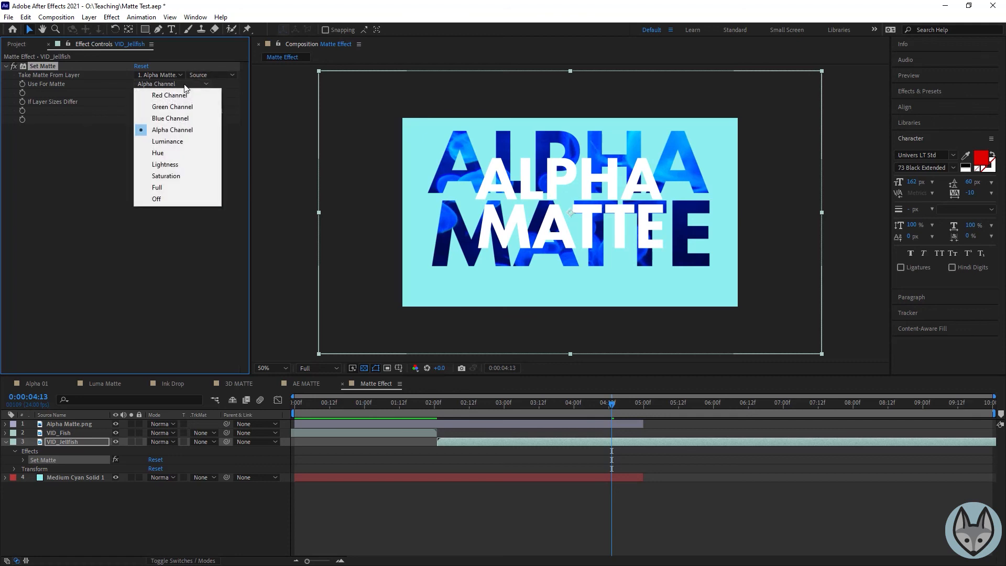
click(182, 131)
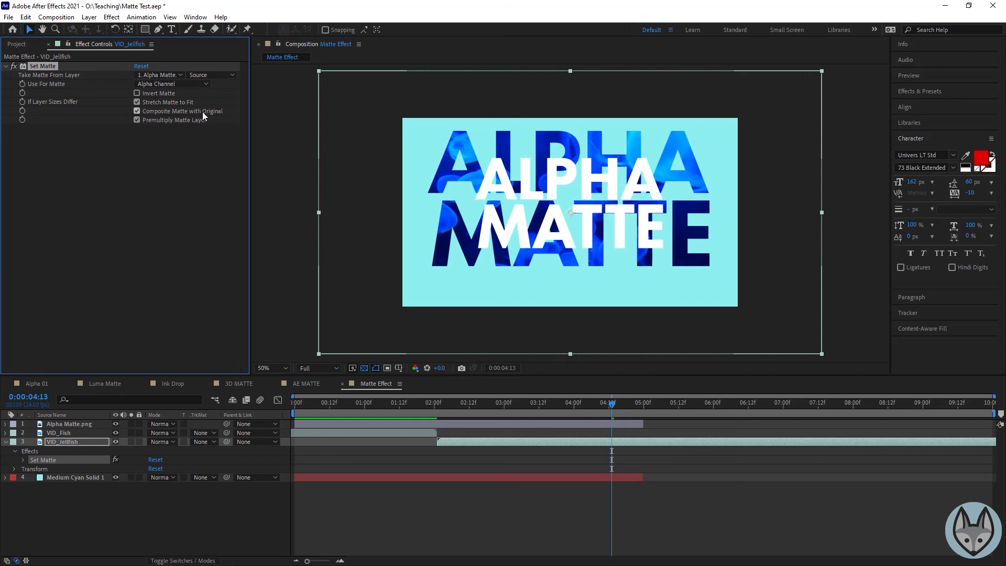
click(137, 102)
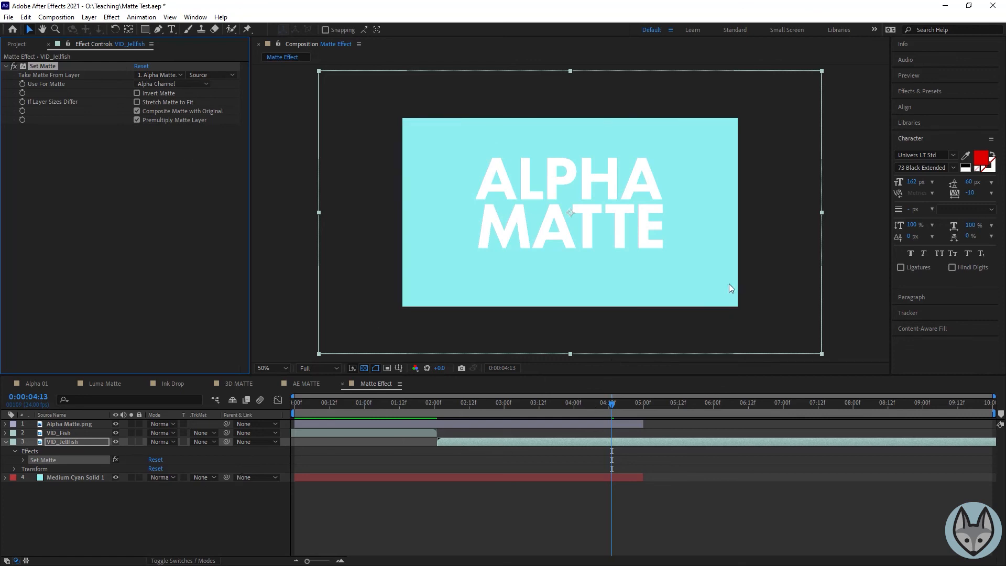
click(116, 423)
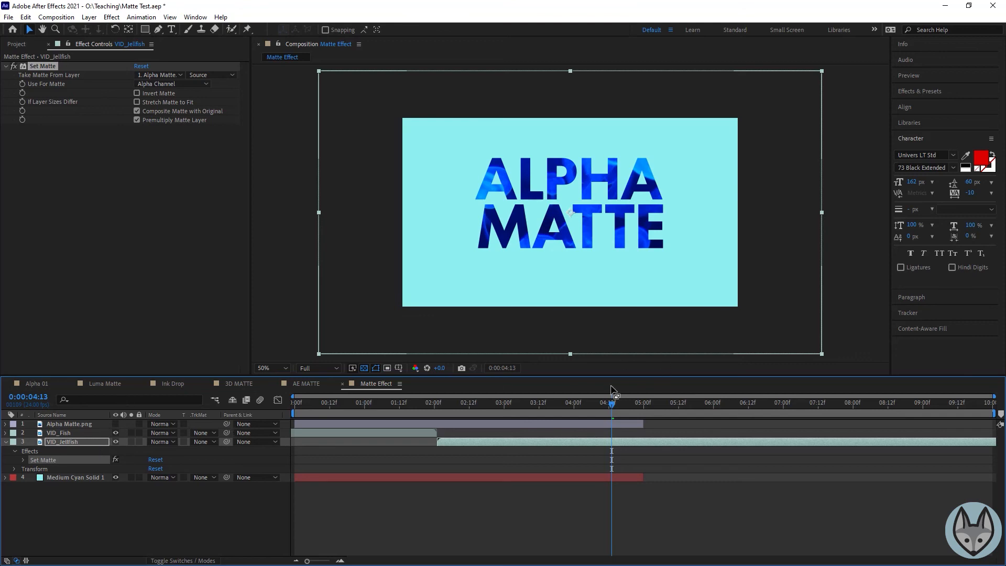
- Move the playhead to 0:00:01:02 and select the VID_Fish layer
drag(555, 401, 370, 410)
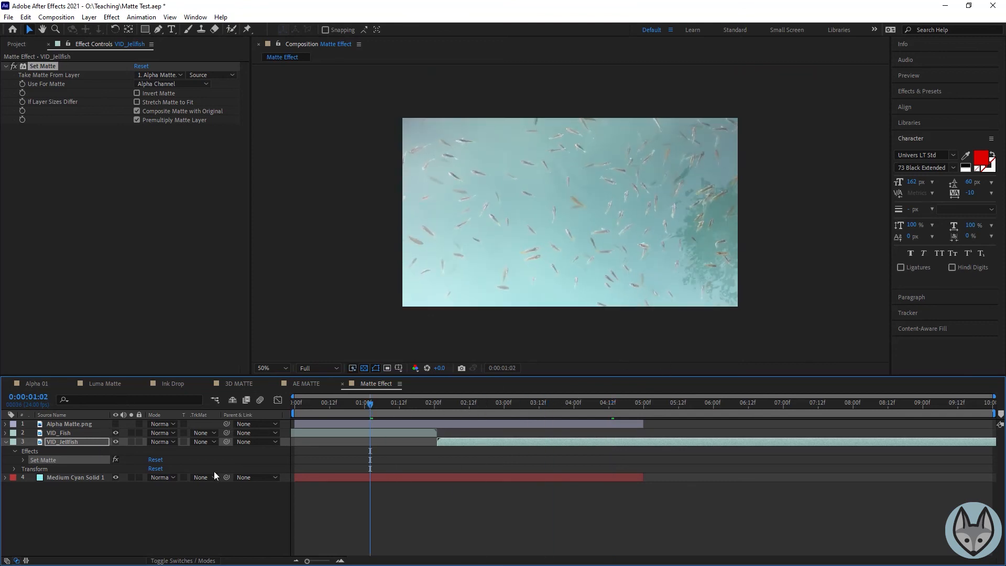
click(65, 433)
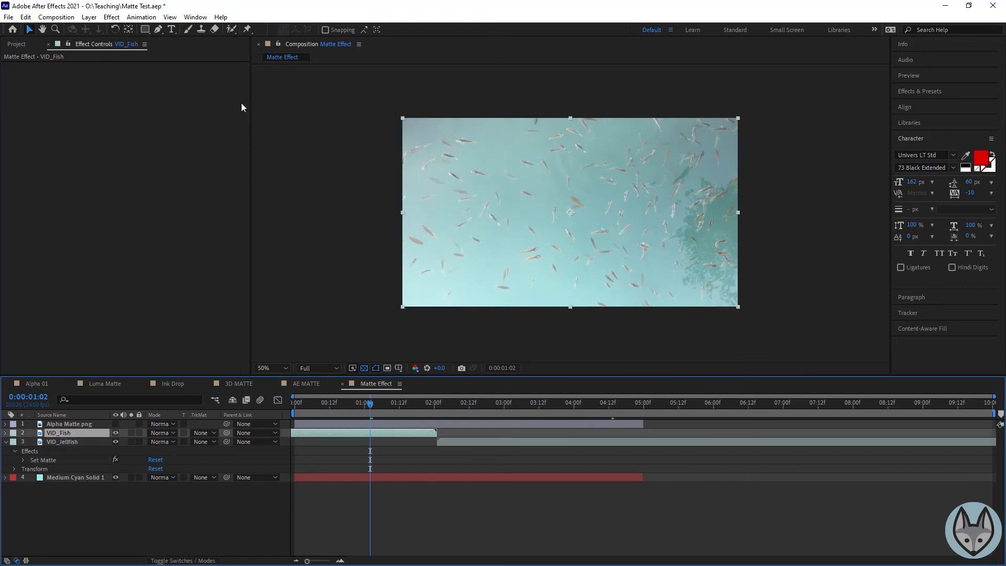
click(112, 17)
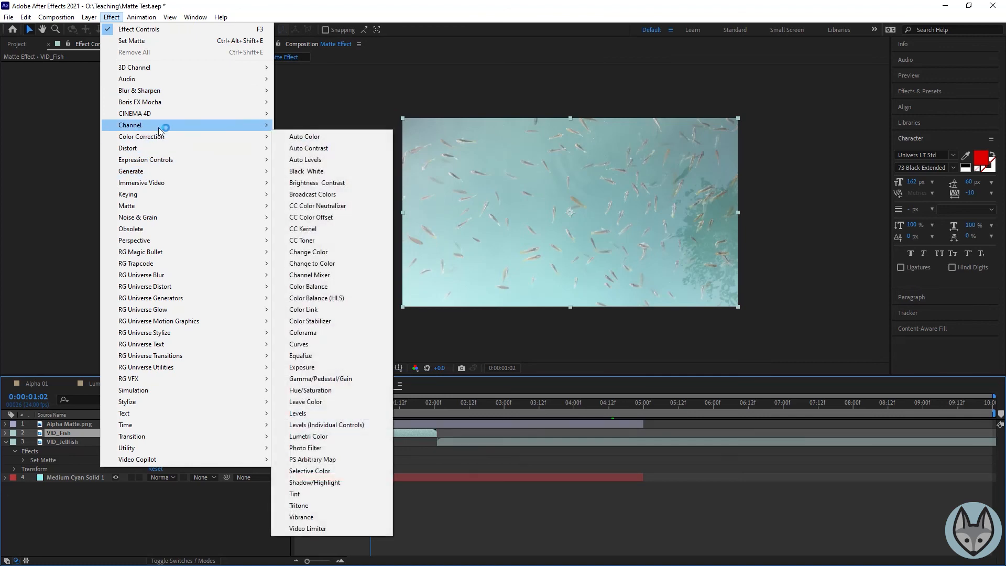
mouse_move(159, 126)
click(358, 251)
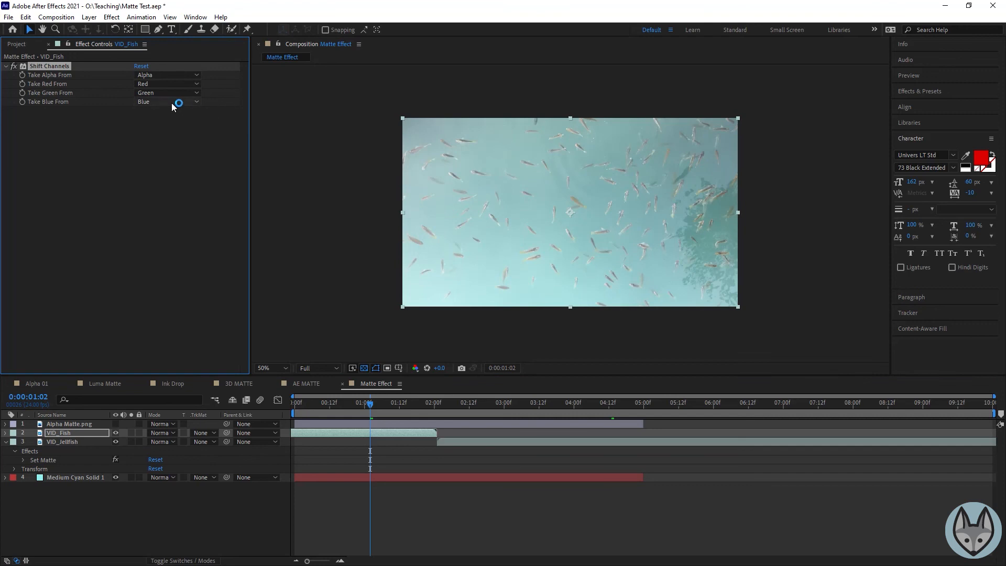
key(ctrl+z)
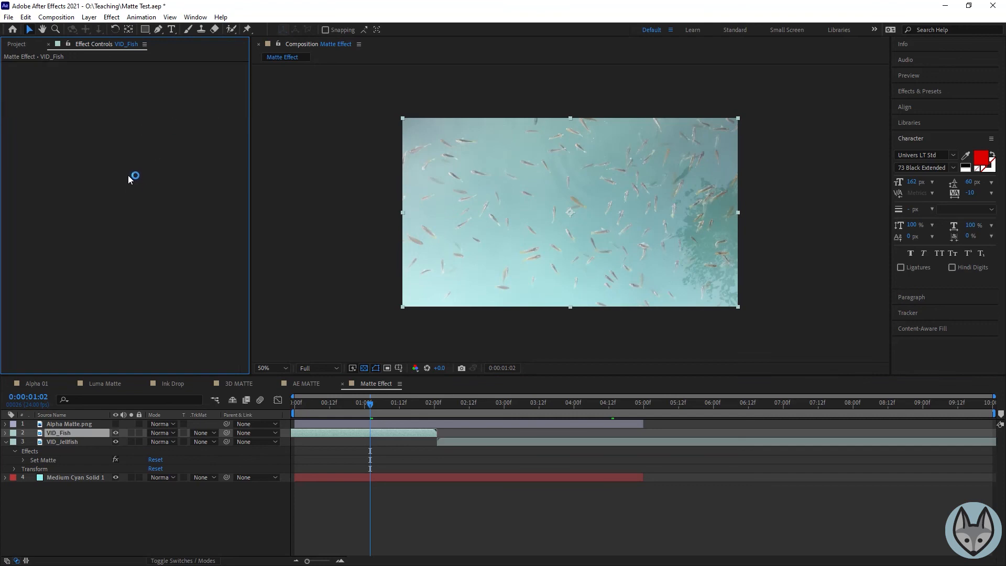
- Apply the Set Matte effect to VID_Fish and take its matte from the Alpha Matte.png layer
click(111, 18)
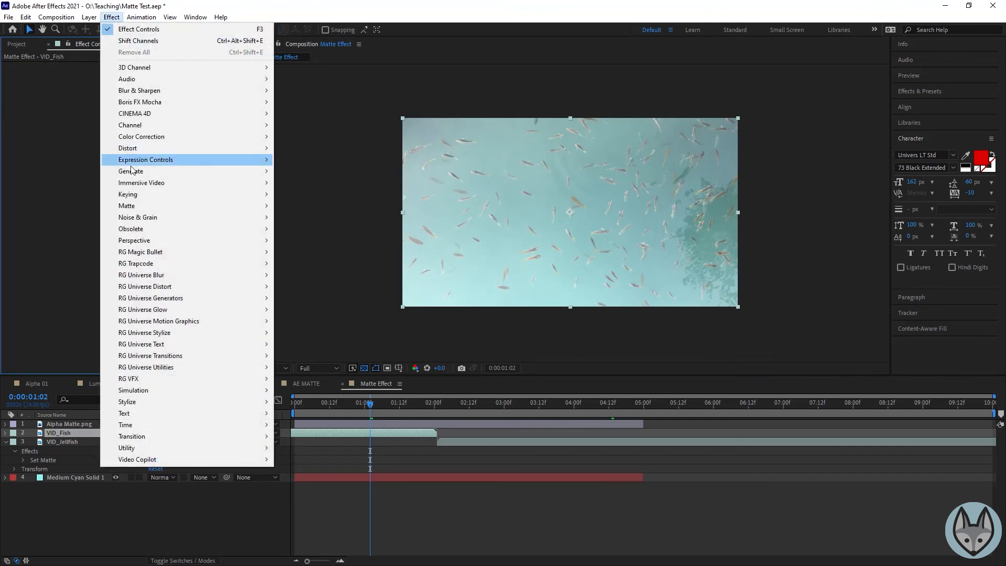
mouse_move(169, 129)
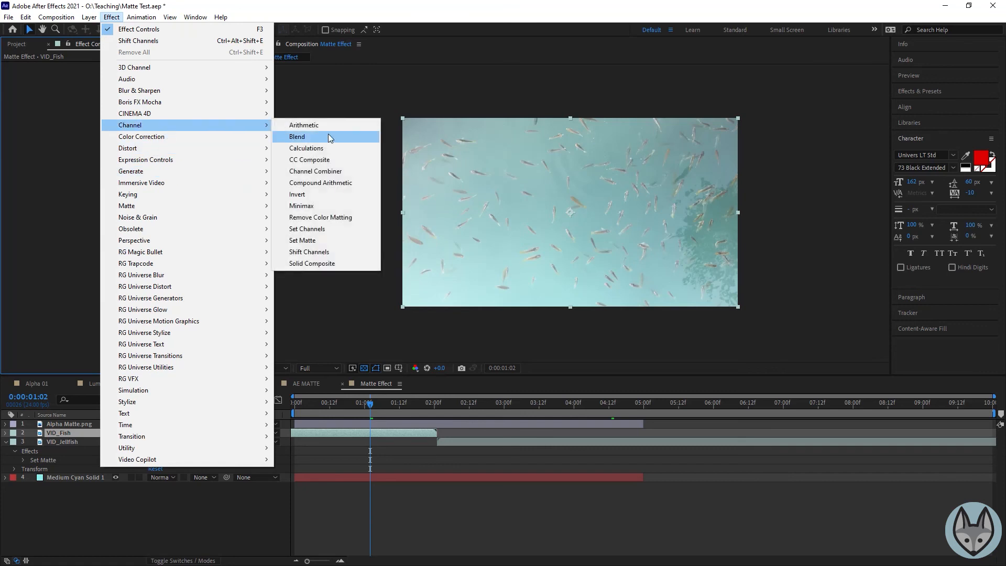
click(327, 245)
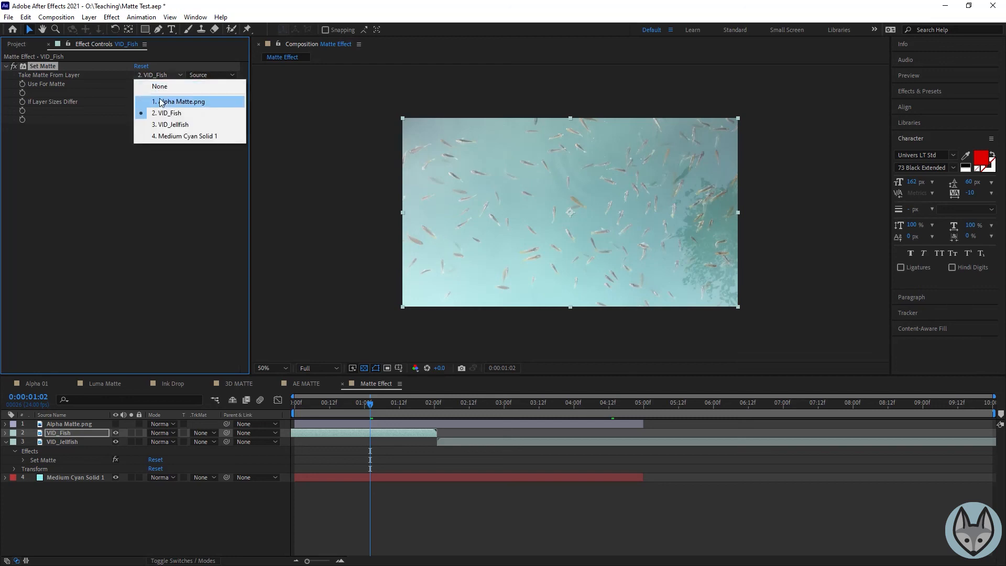
click(160, 101)
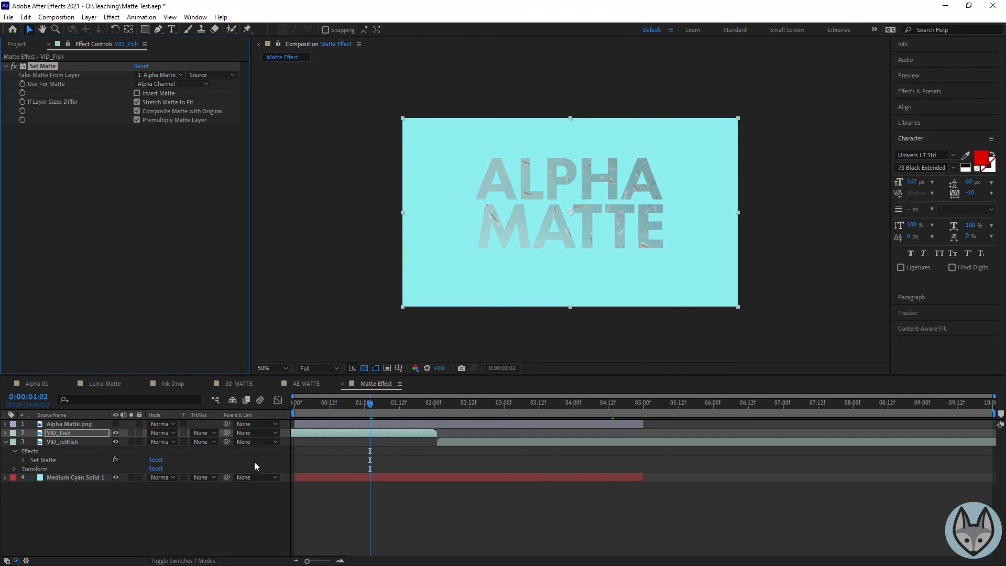
- Try inverting the matte on VID_Fish, and turn the inversion off again
click(137, 93)
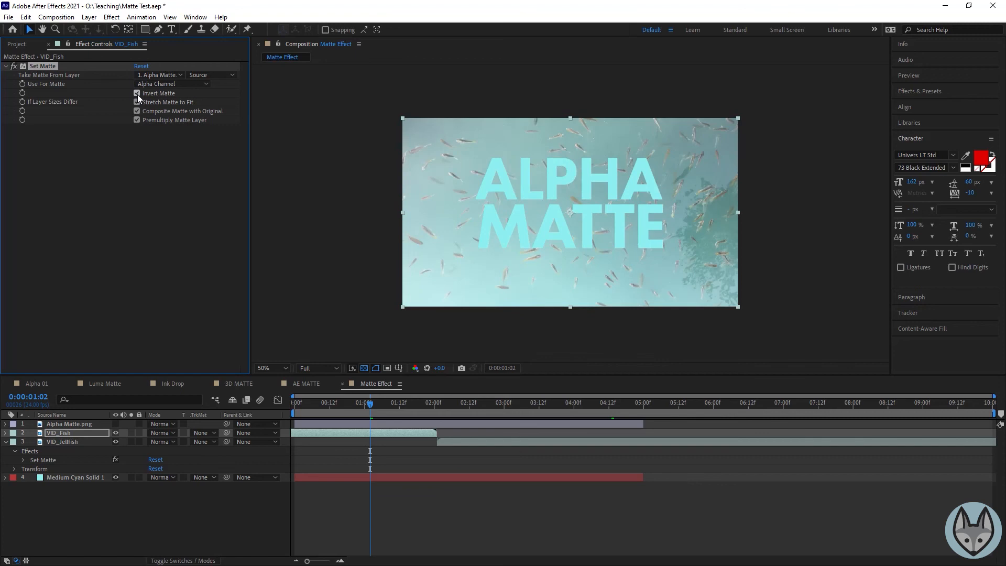
click(137, 93)
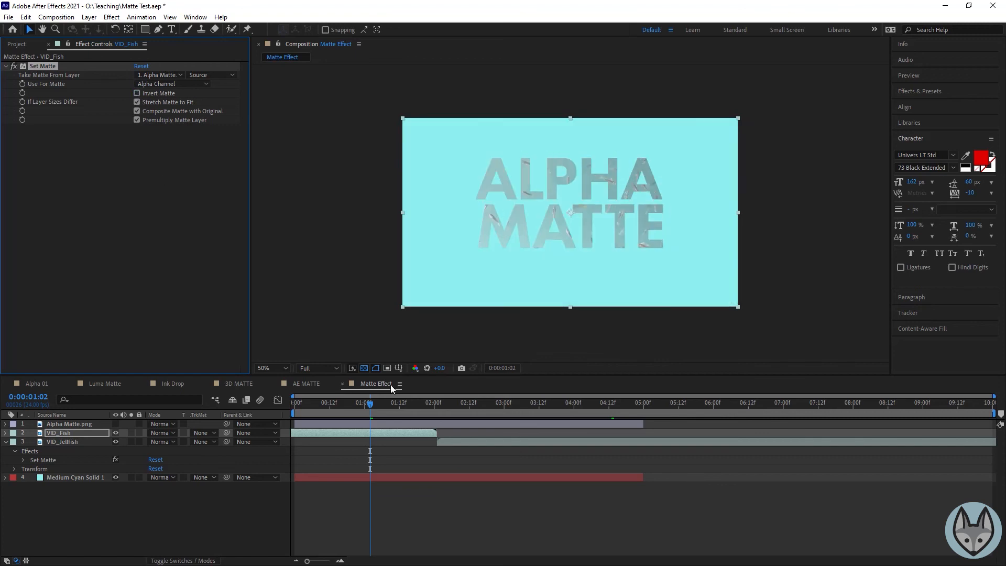
- Preview the matted fish and jellyfish text from the start of the composition, and place the playhead at 0:00:03:23
drag(372, 405, 253, 411)
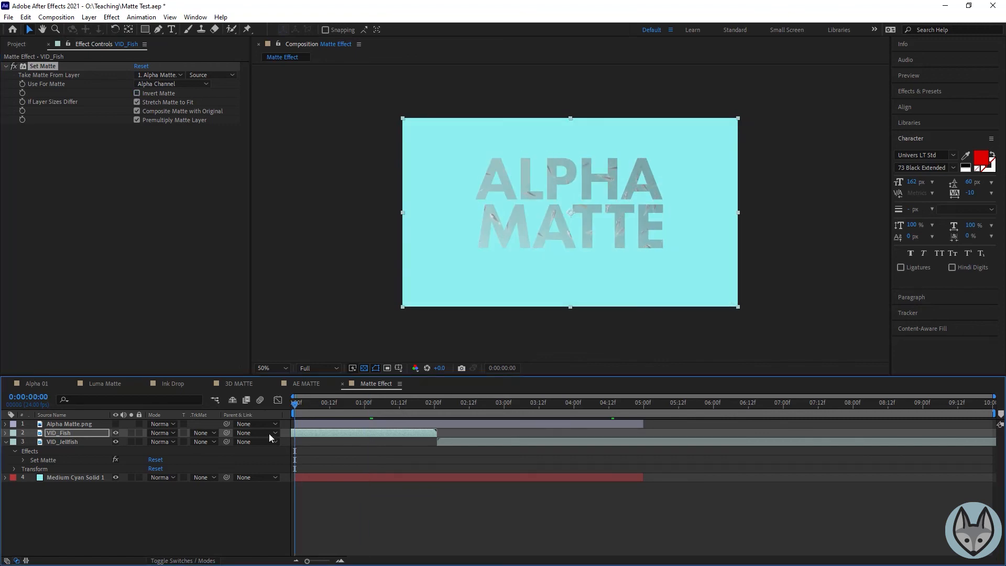
key(space)
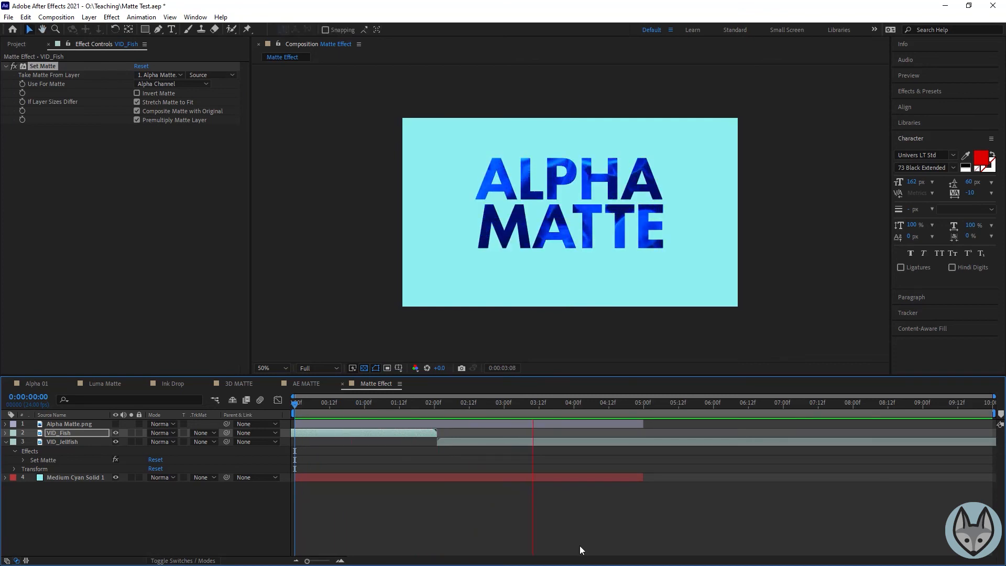
key(space)
drag(630, 402, 571, 414)
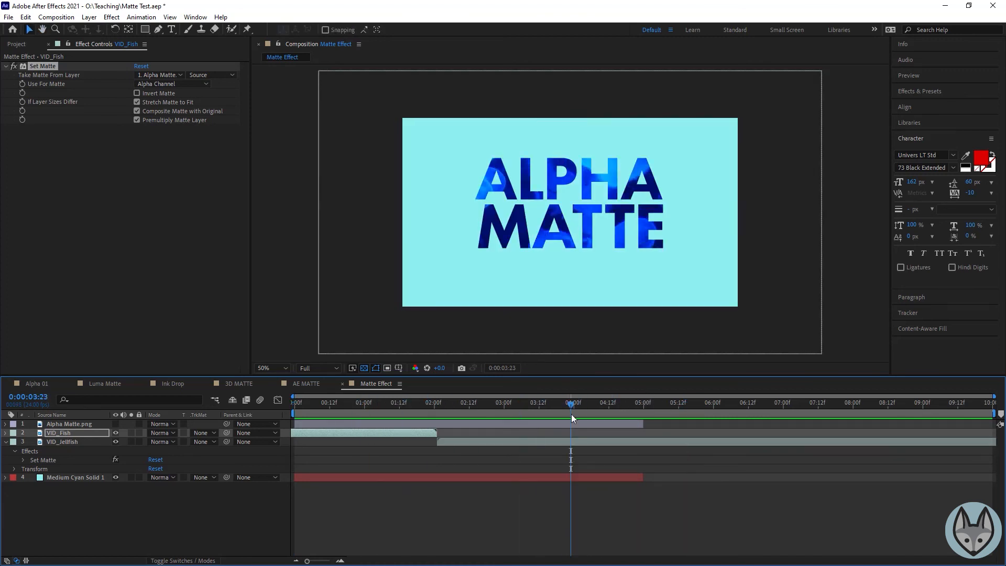